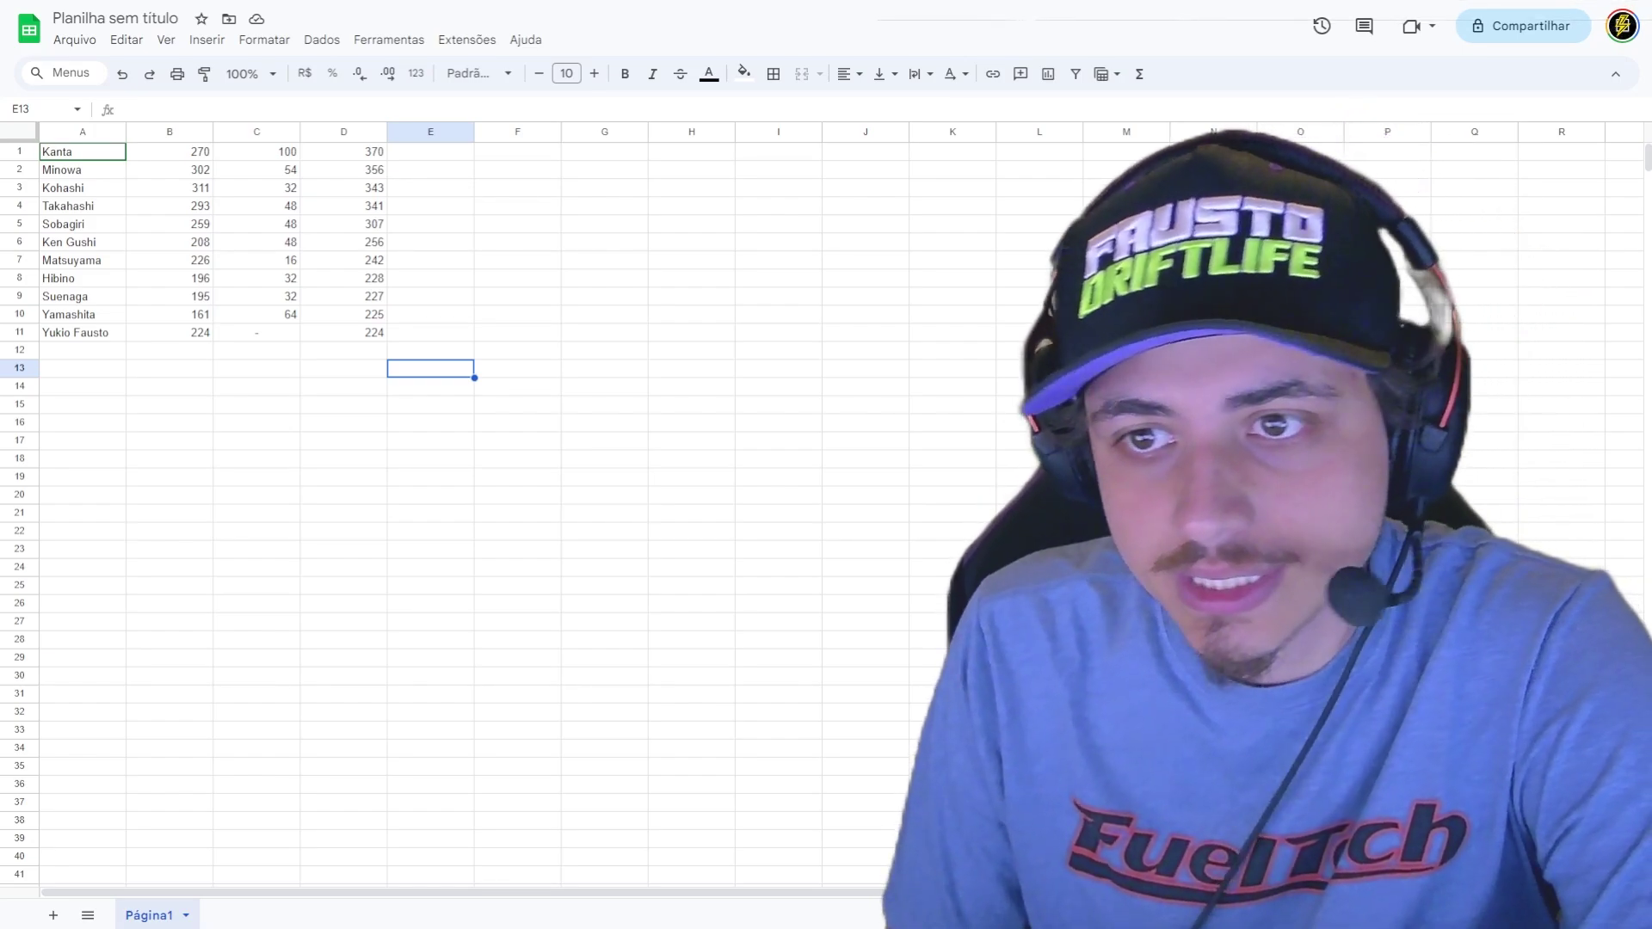
- Set the sheet's zoom level to 150%
click(256, 476)
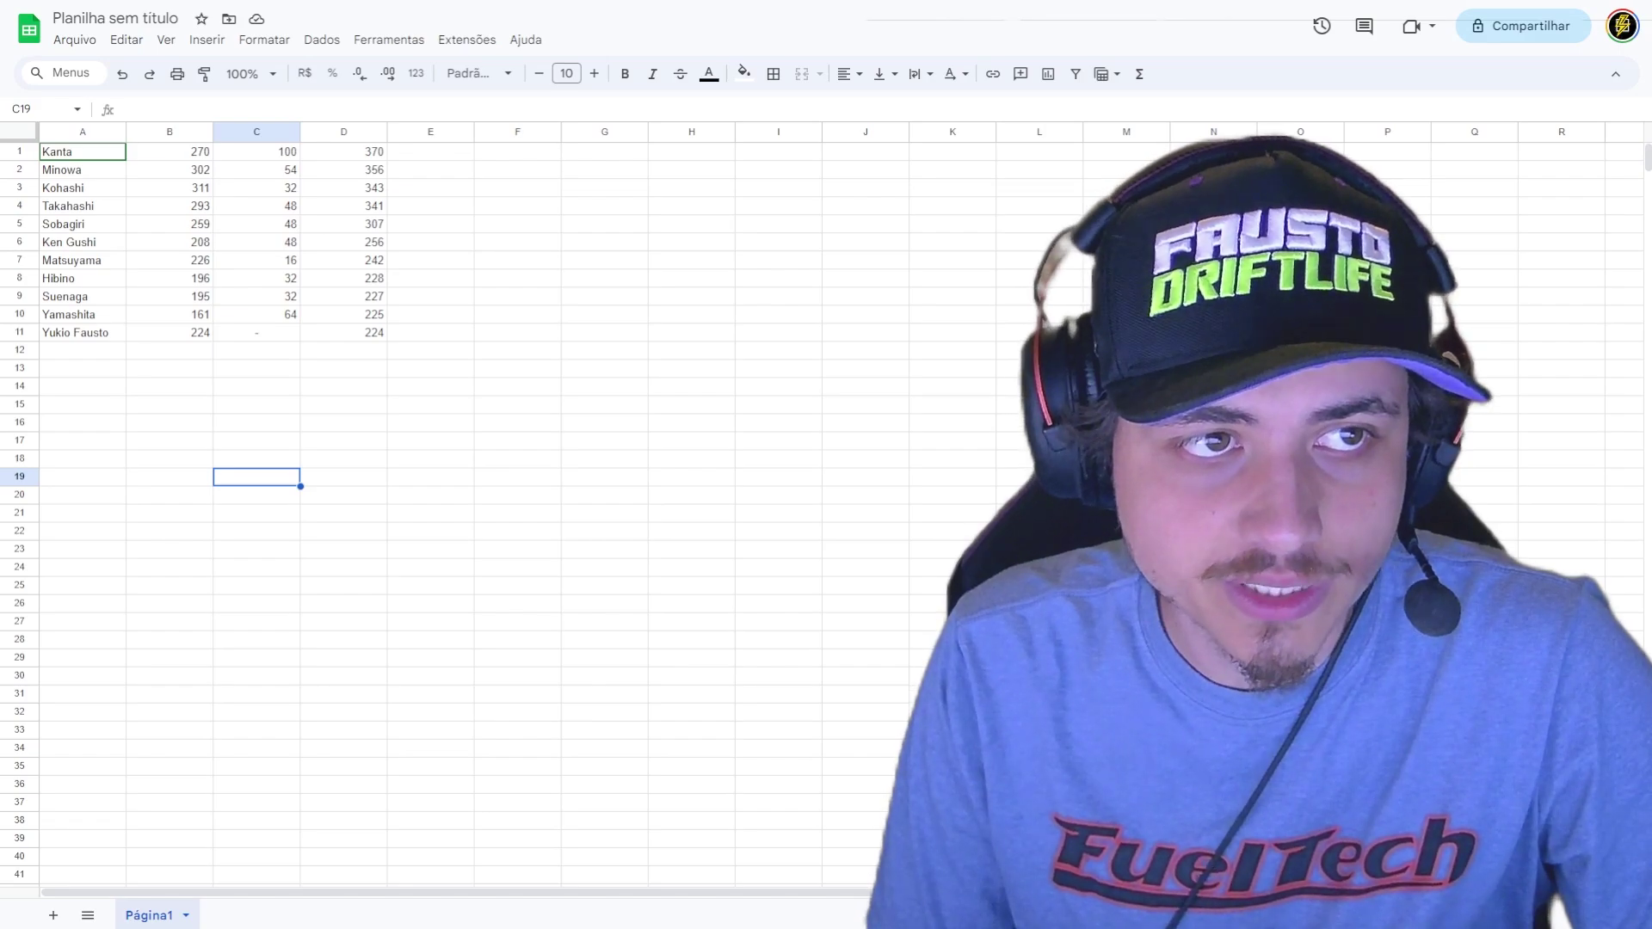
click(248, 74)
click(249, 241)
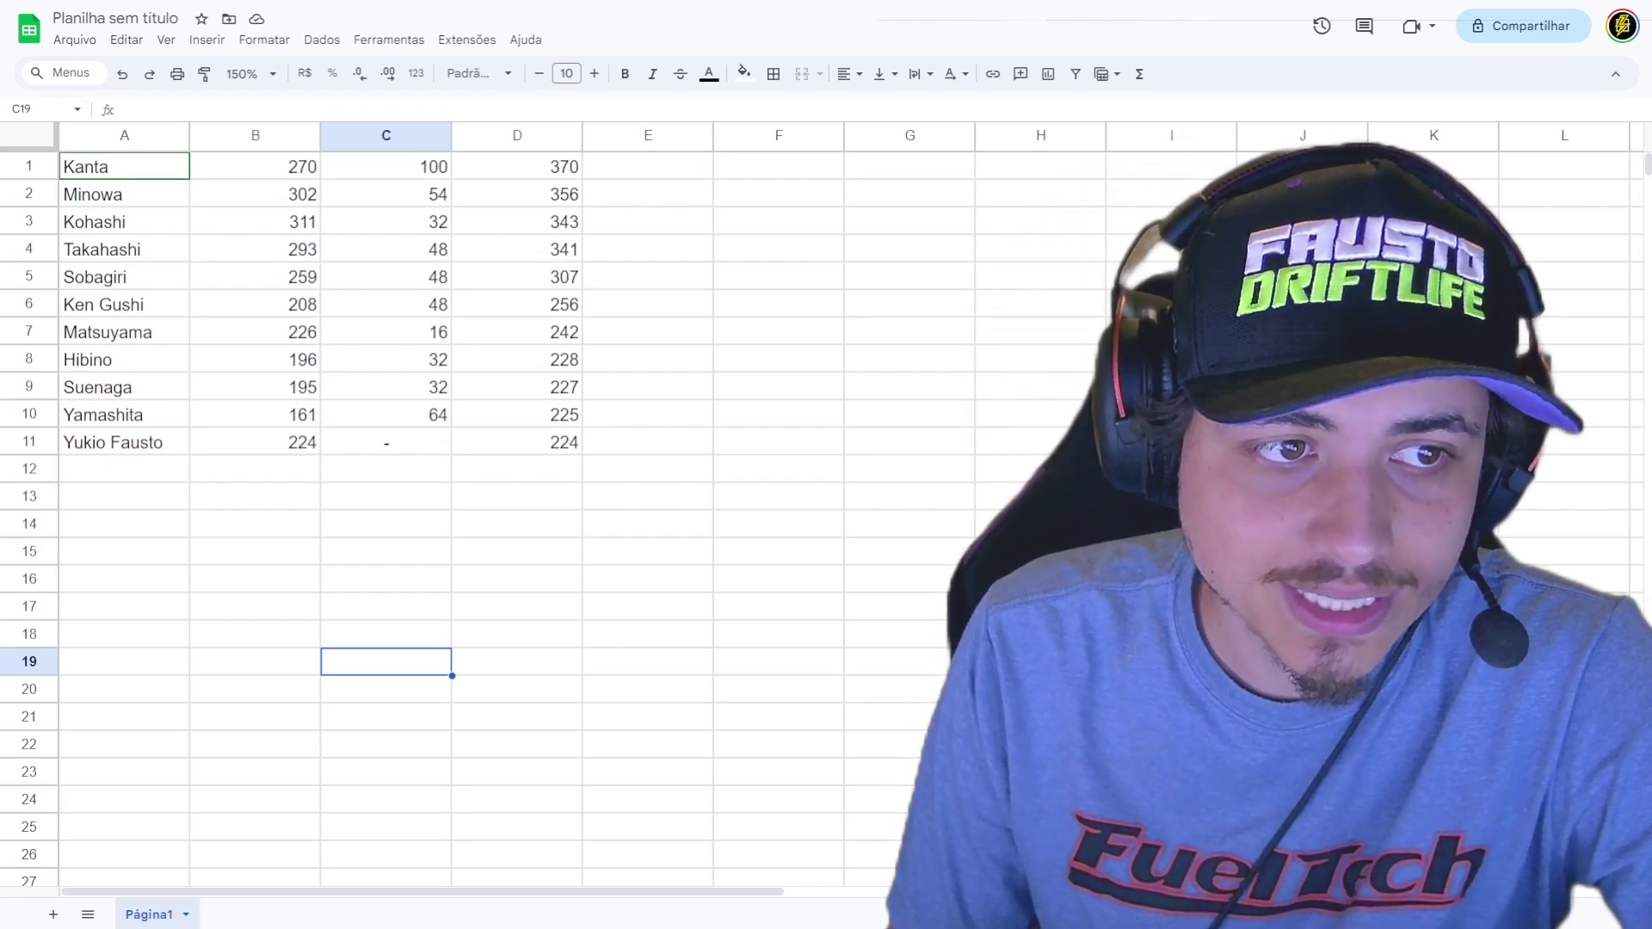
- Review the scores in rows 10, 1 and 2, and correct the second driver's value in C2 to 64
click(29, 414)
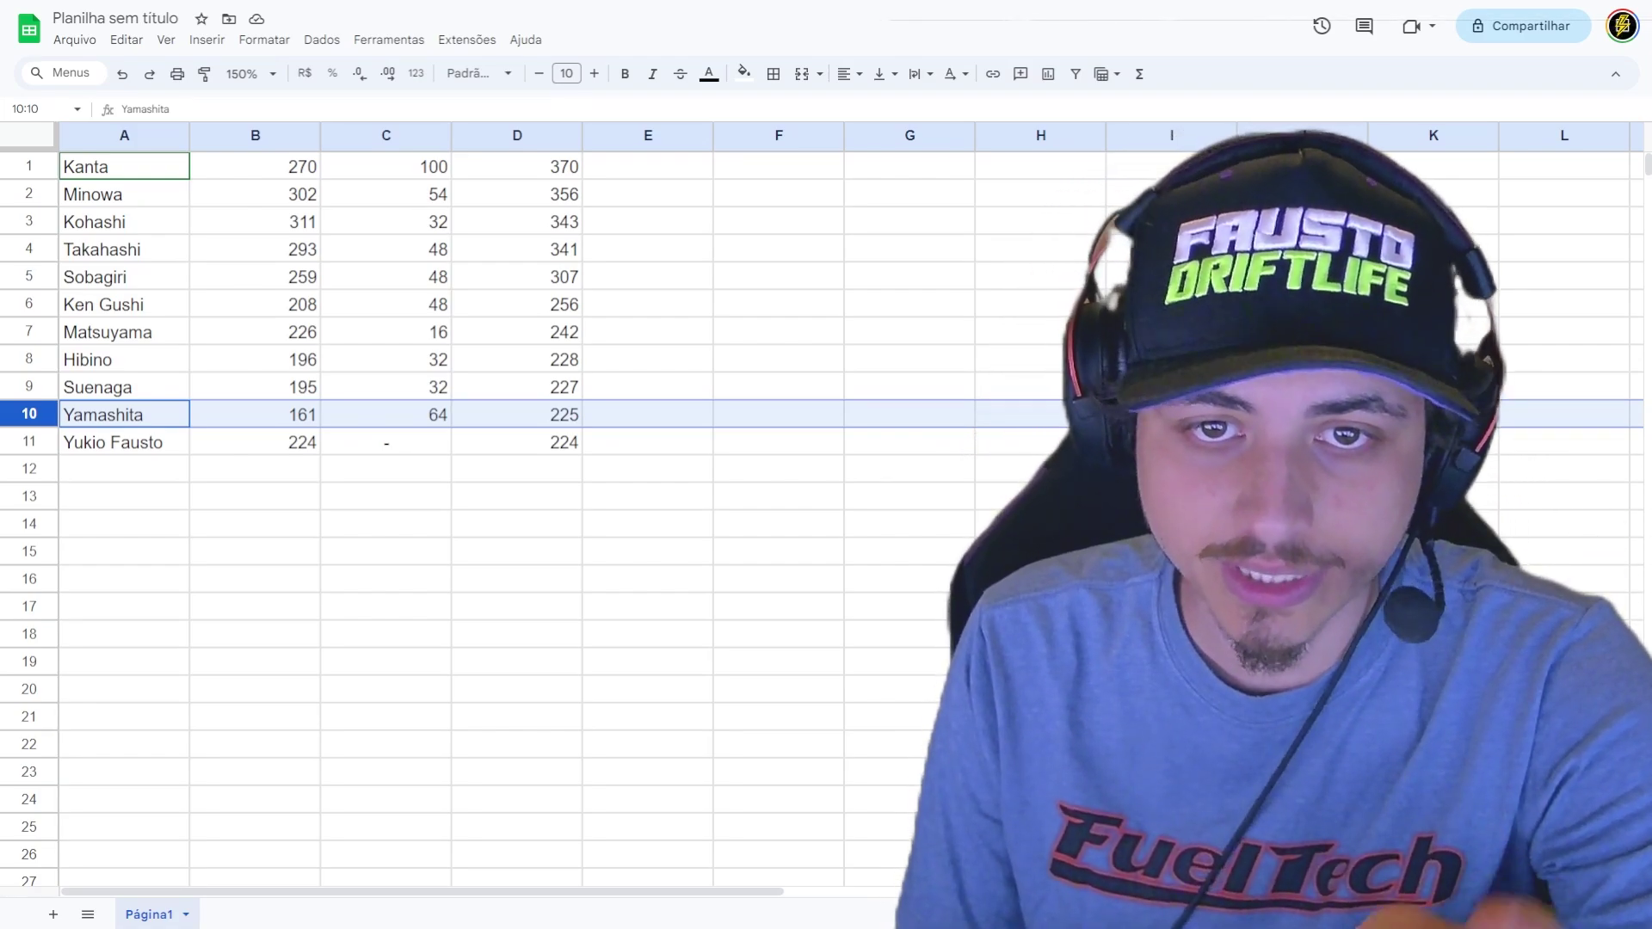
click(255, 413)
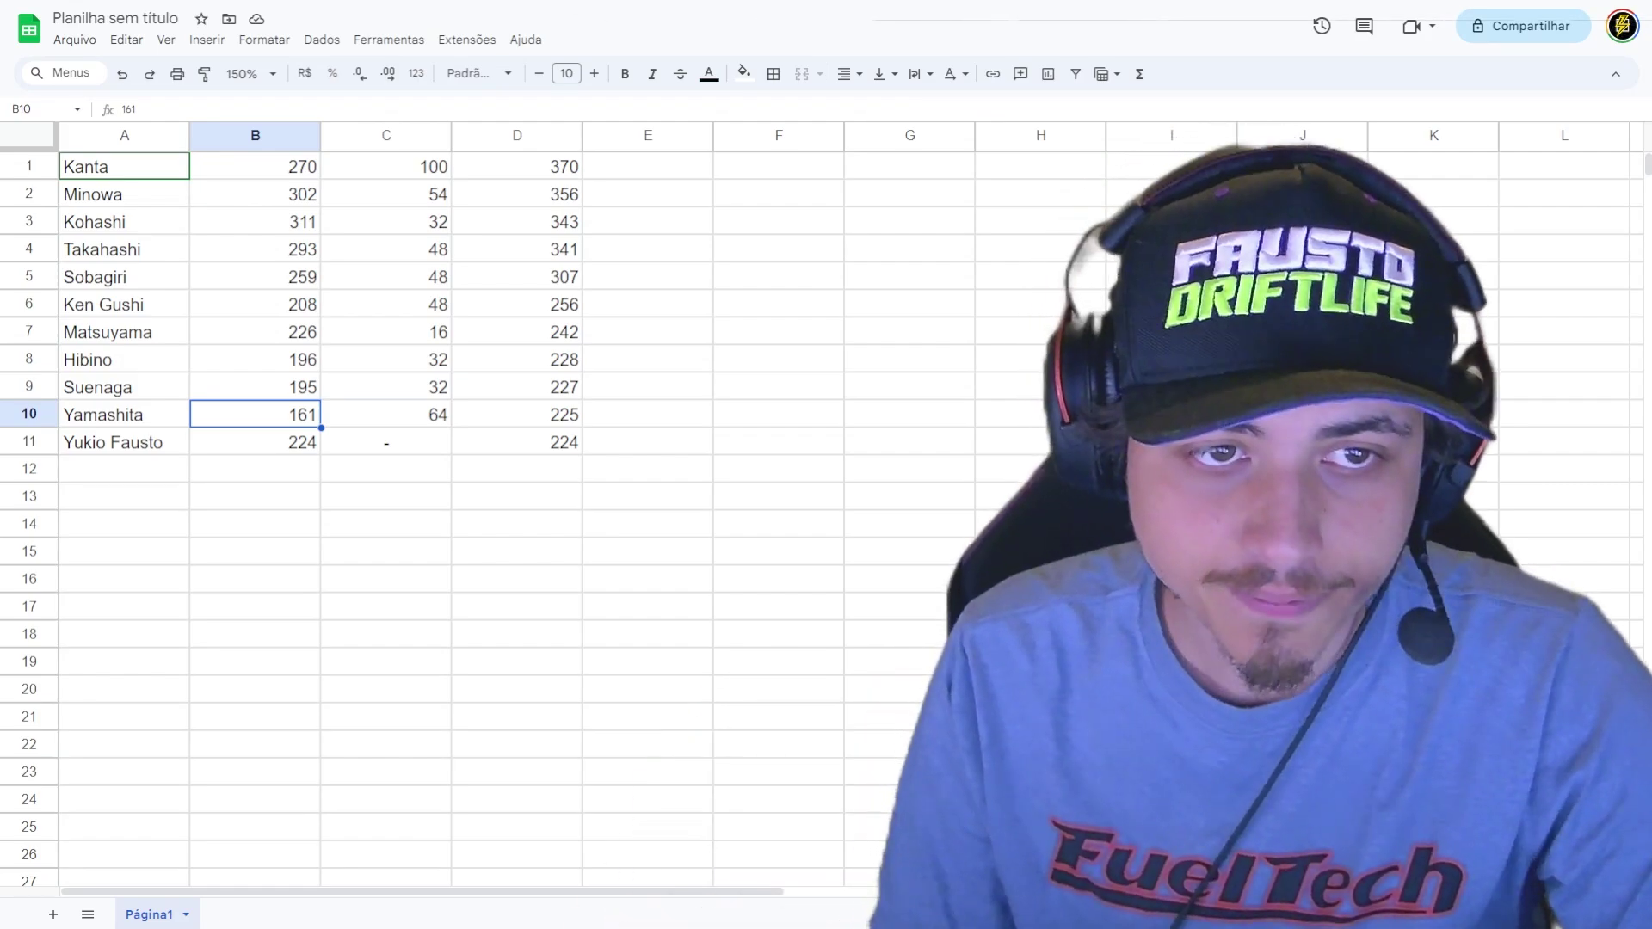
click(386, 414)
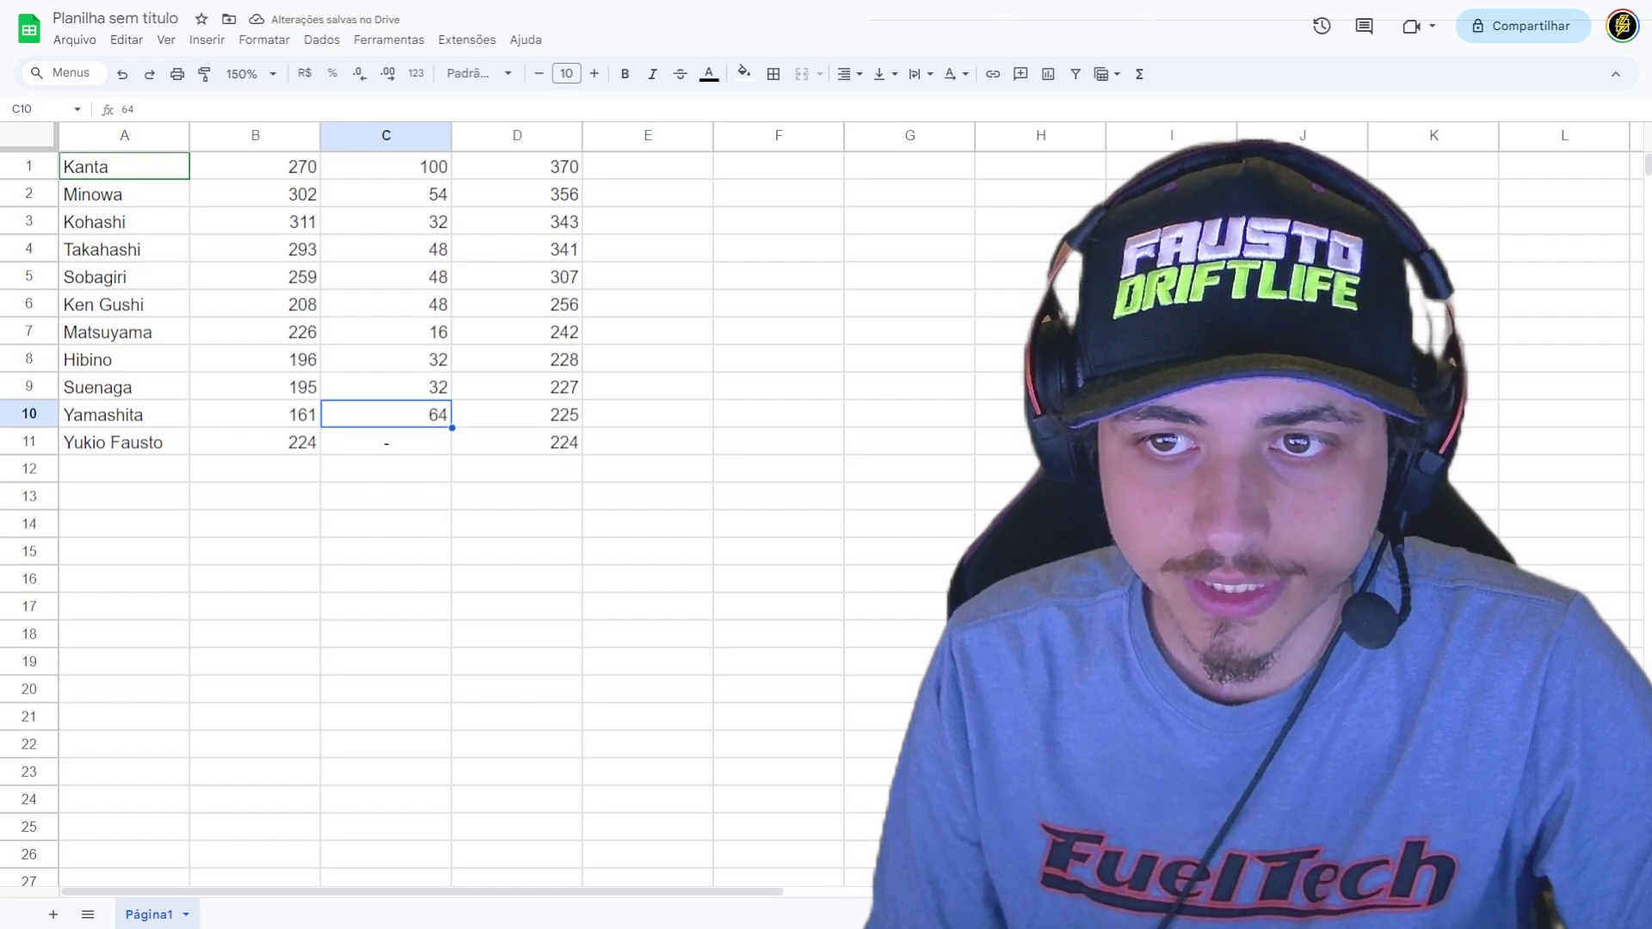
click(28, 166)
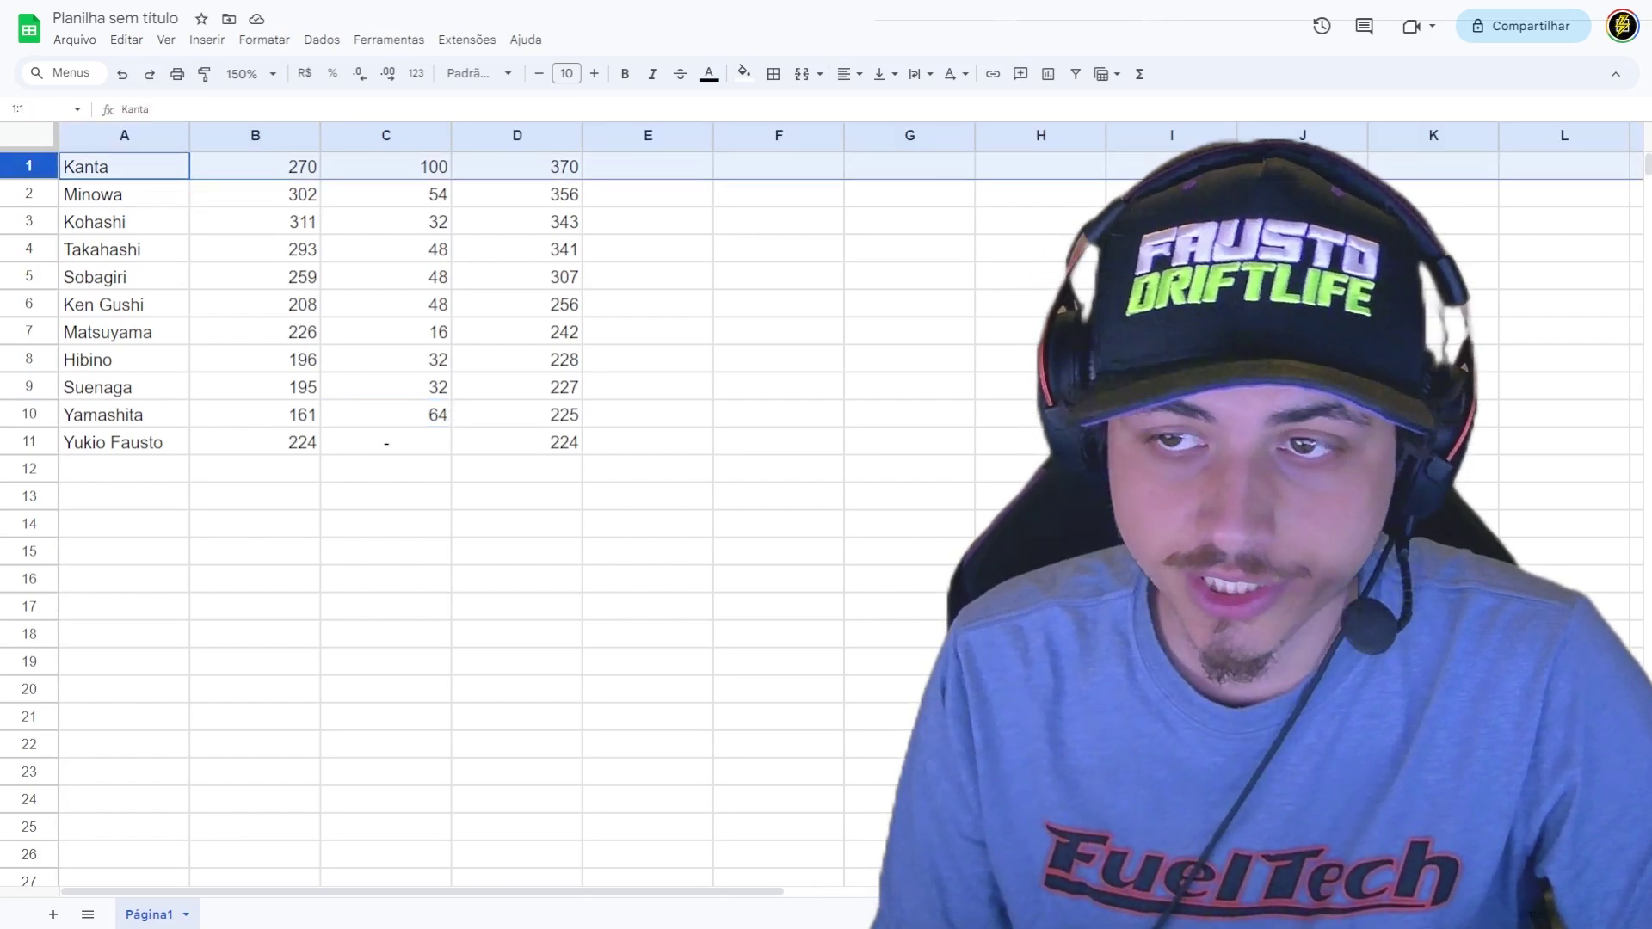
click(29, 194)
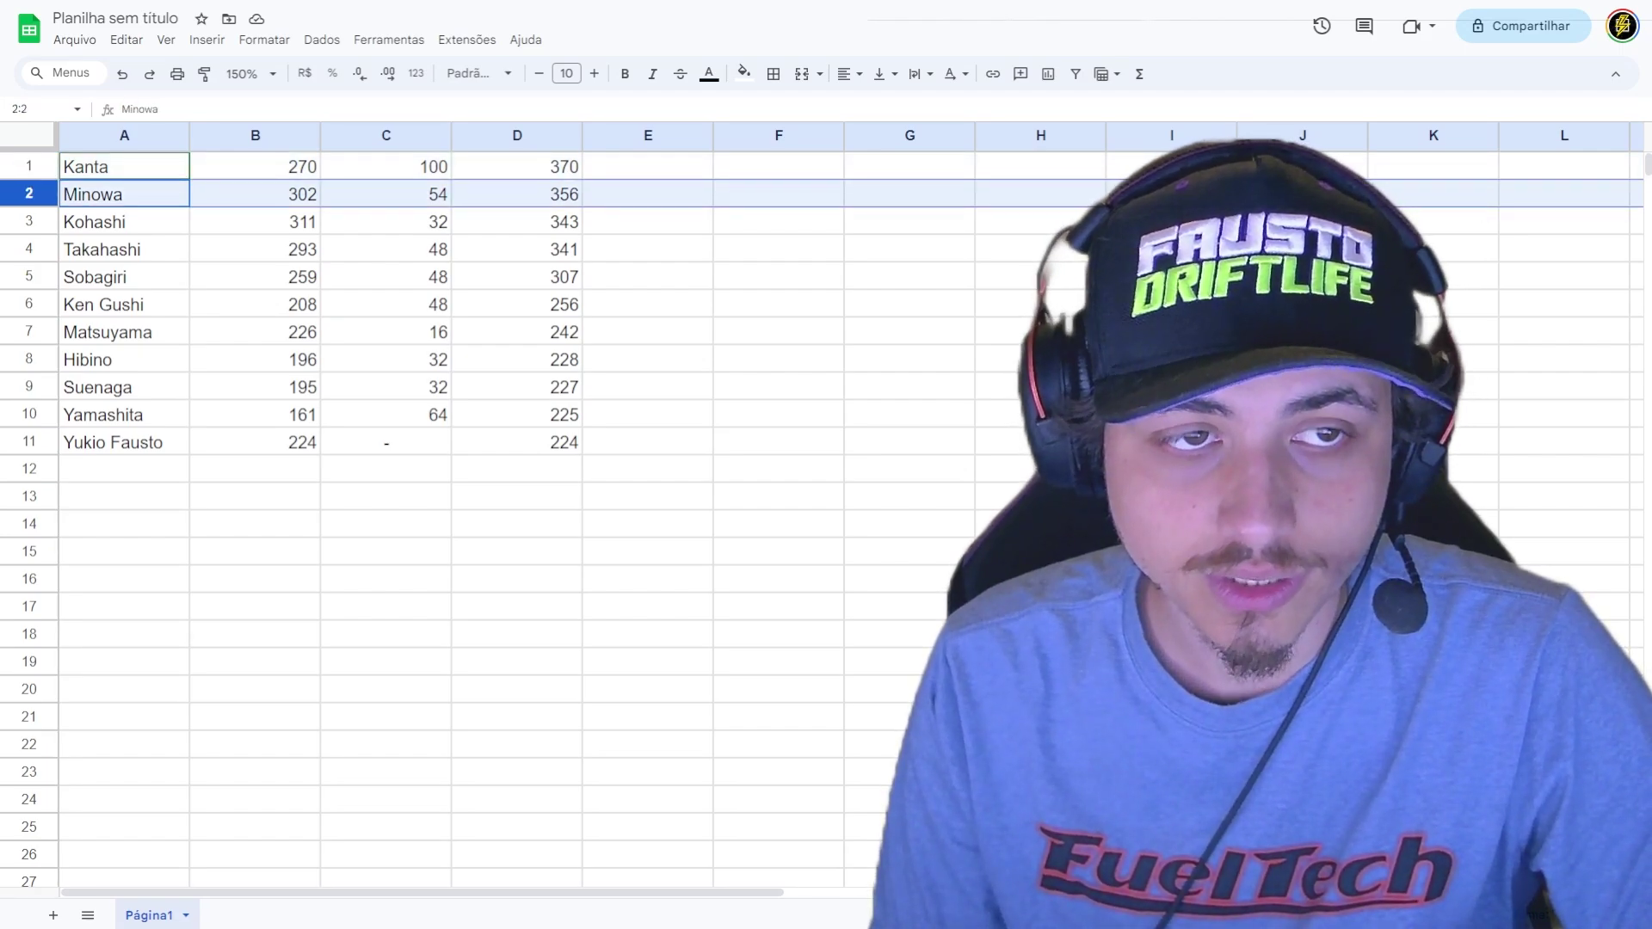
click(385, 194)
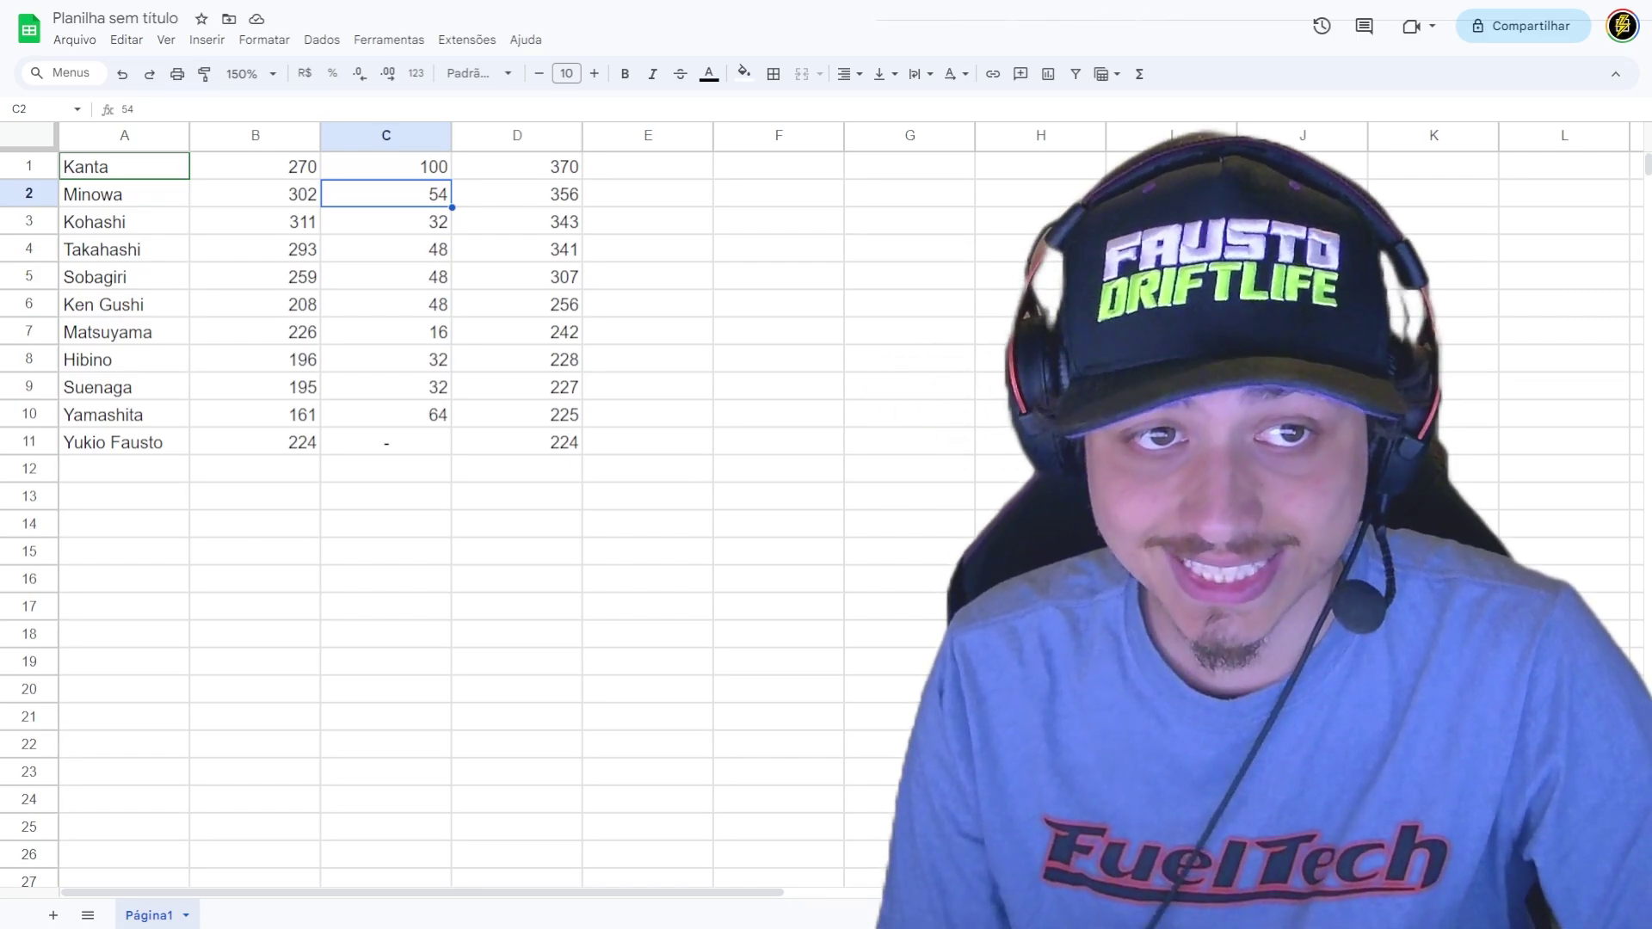
text(64)
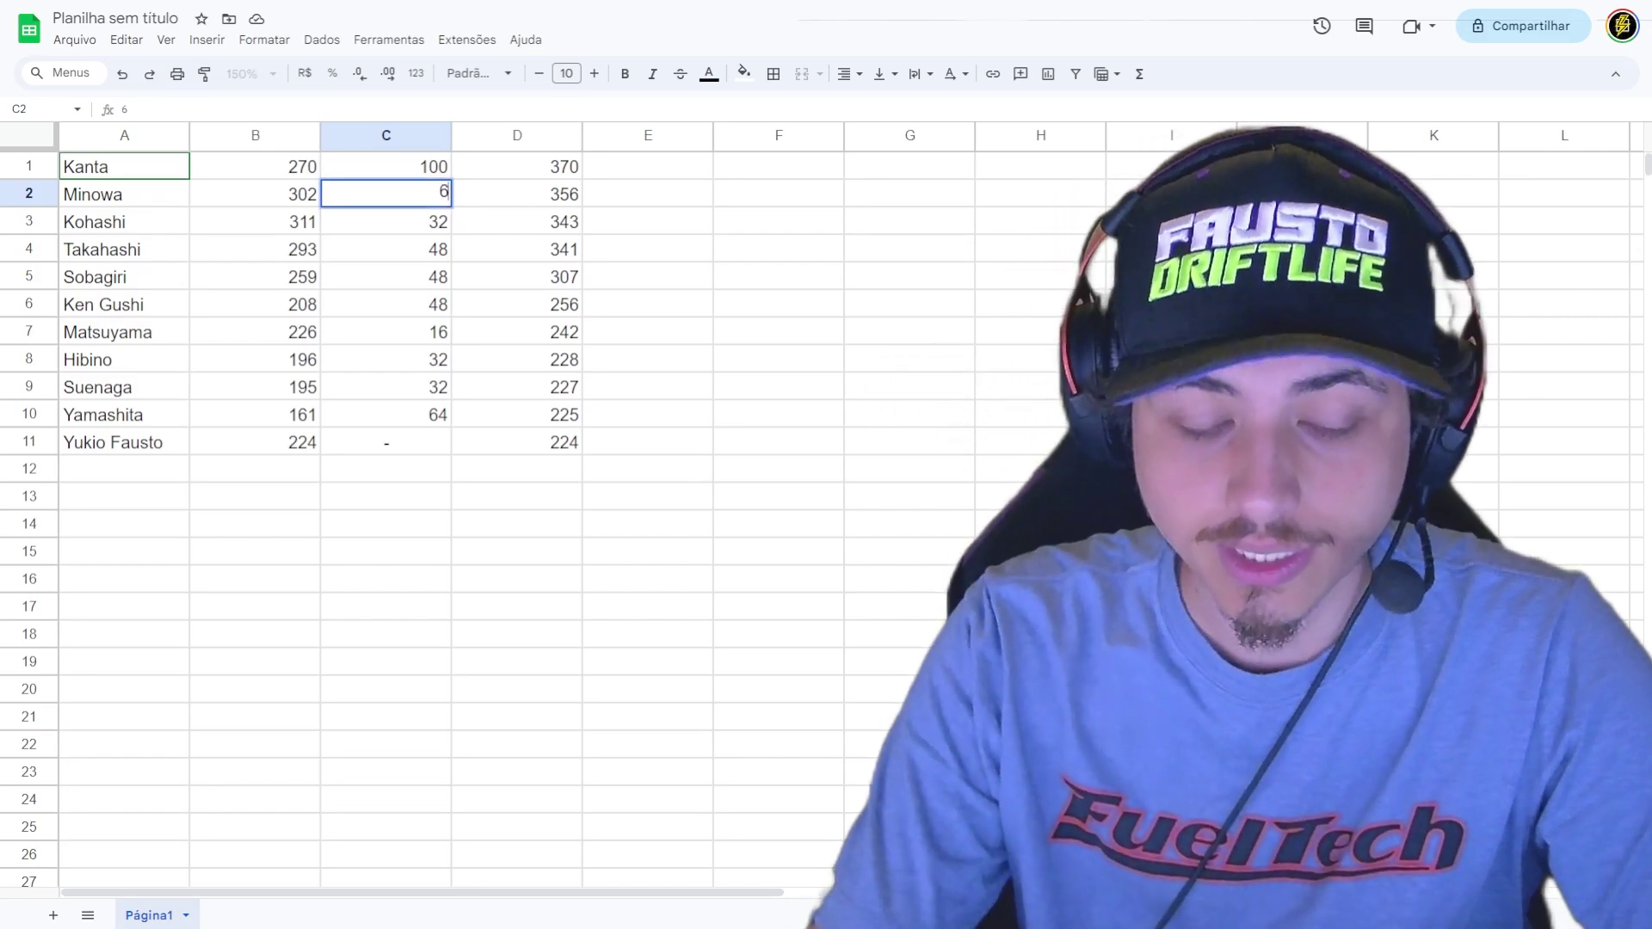
key(Return)
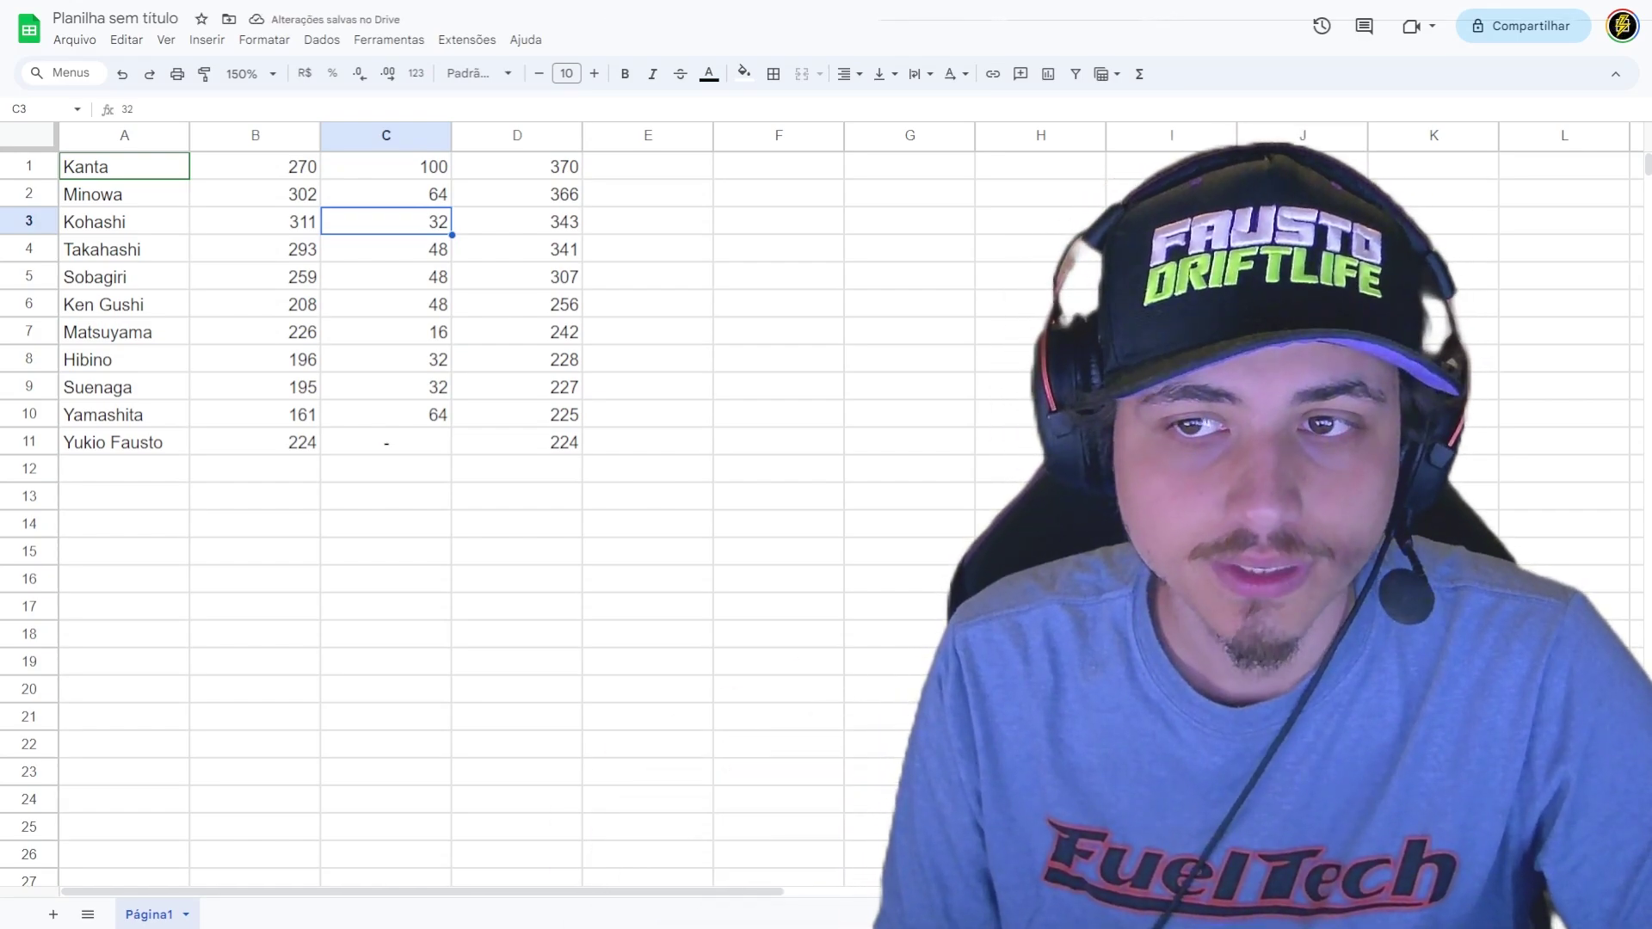
- Compare the point totals of the first two drivers in D1 and D2
click(386, 249)
click(516, 193)
click(385, 221)
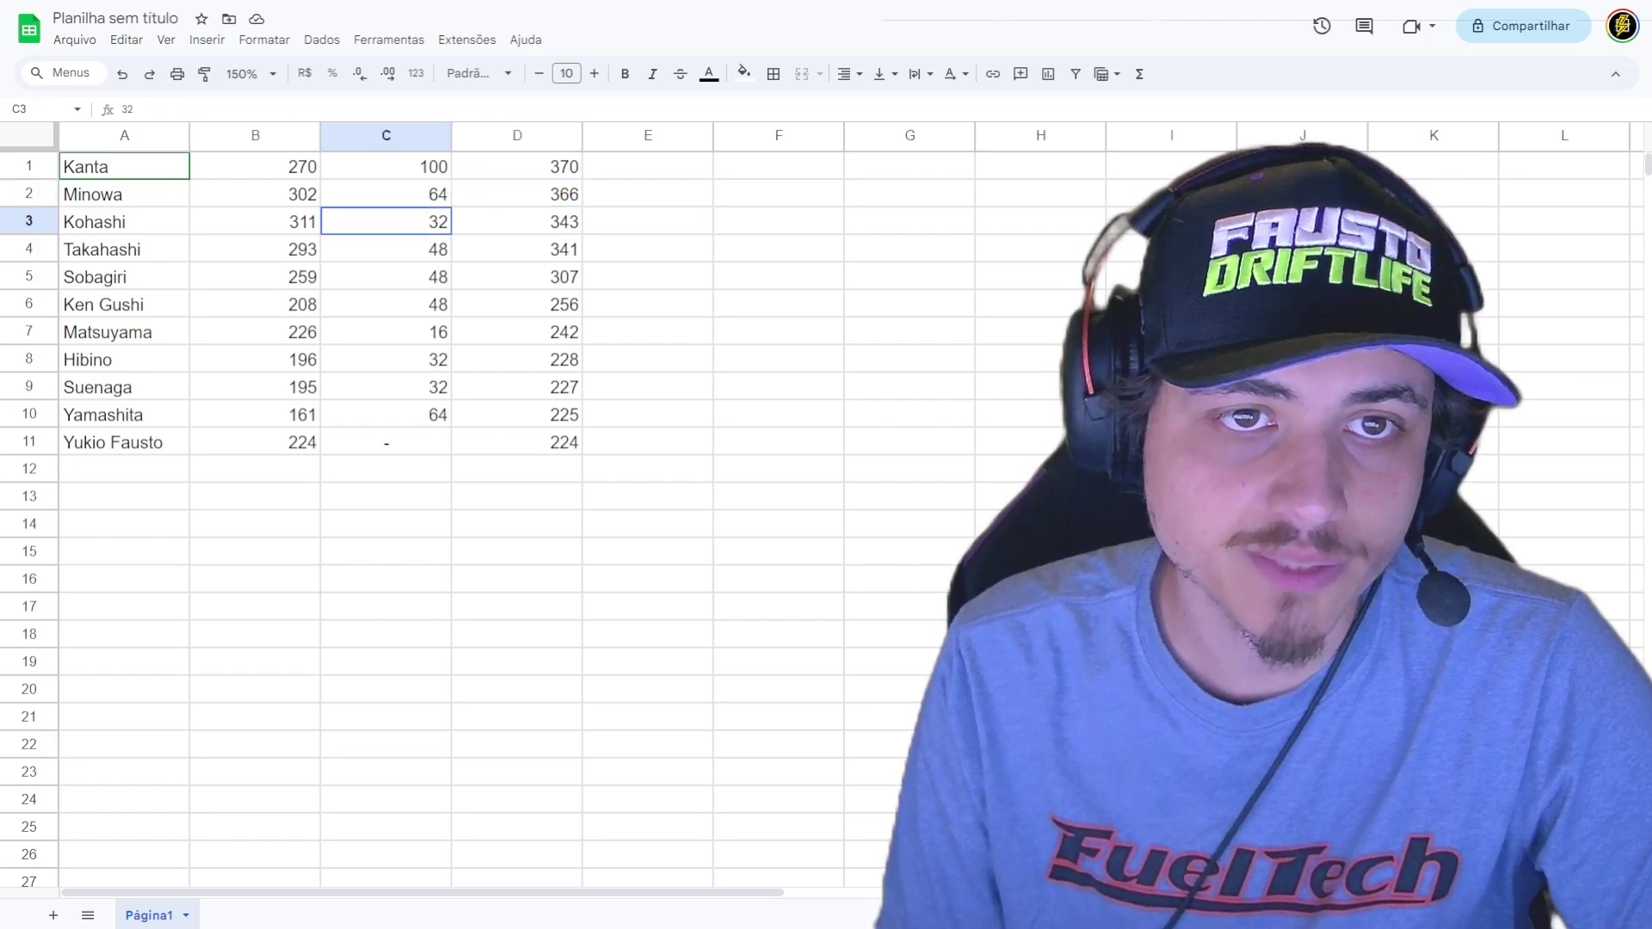
click(516, 194)
click(516, 166)
click(516, 194)
click(516, 166)
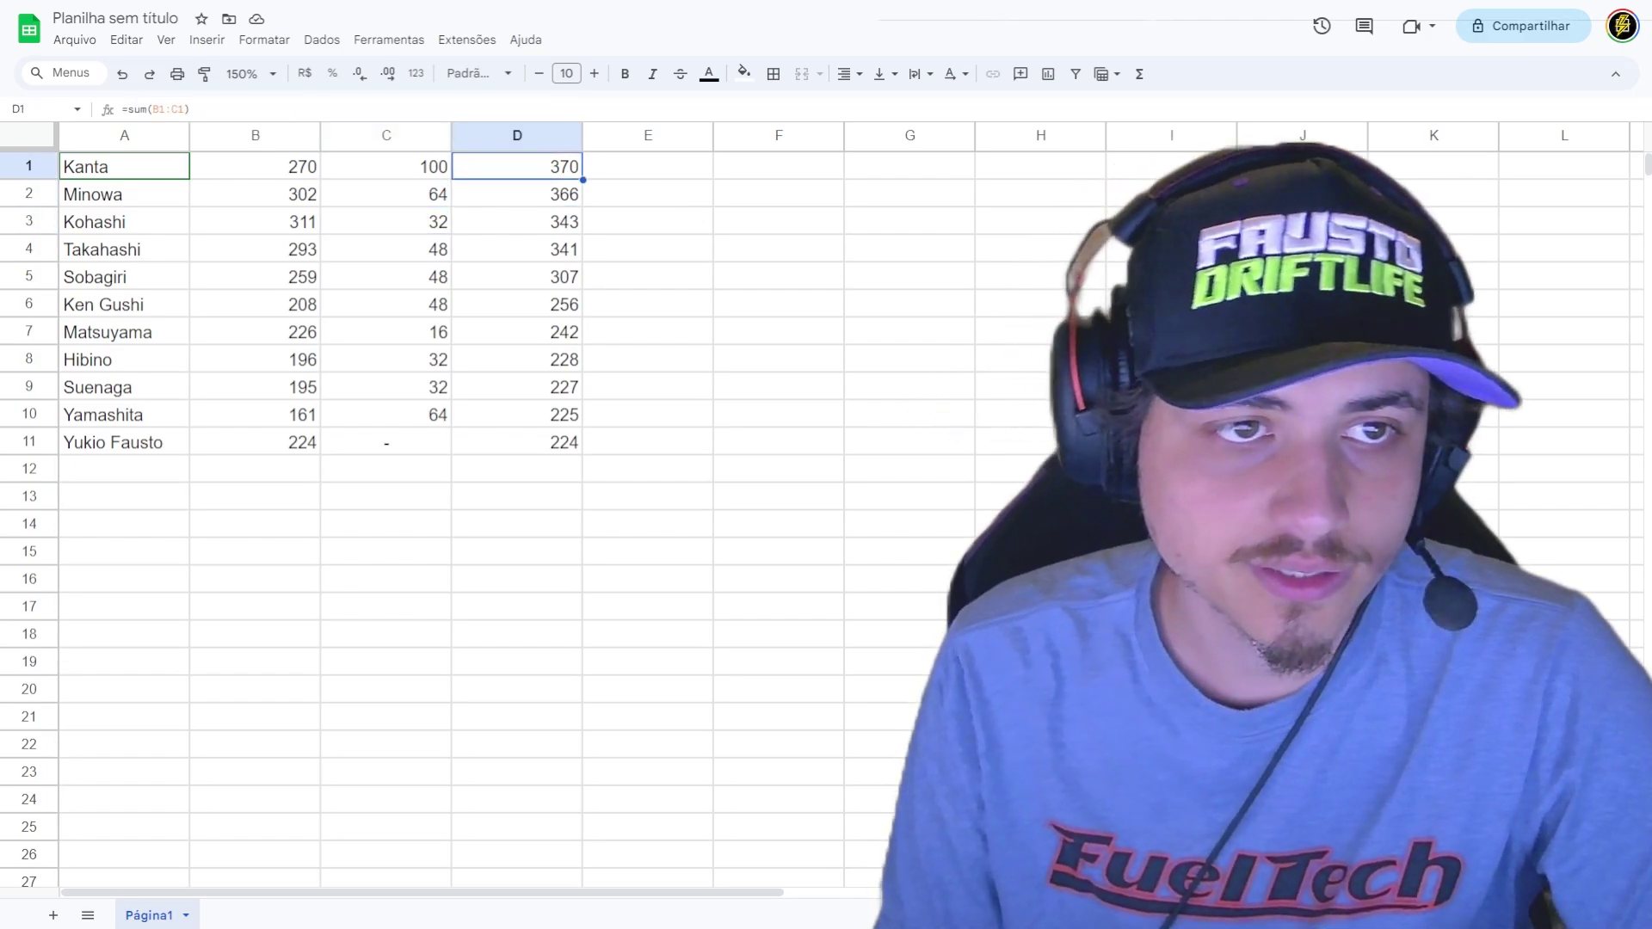
click(124, 166)
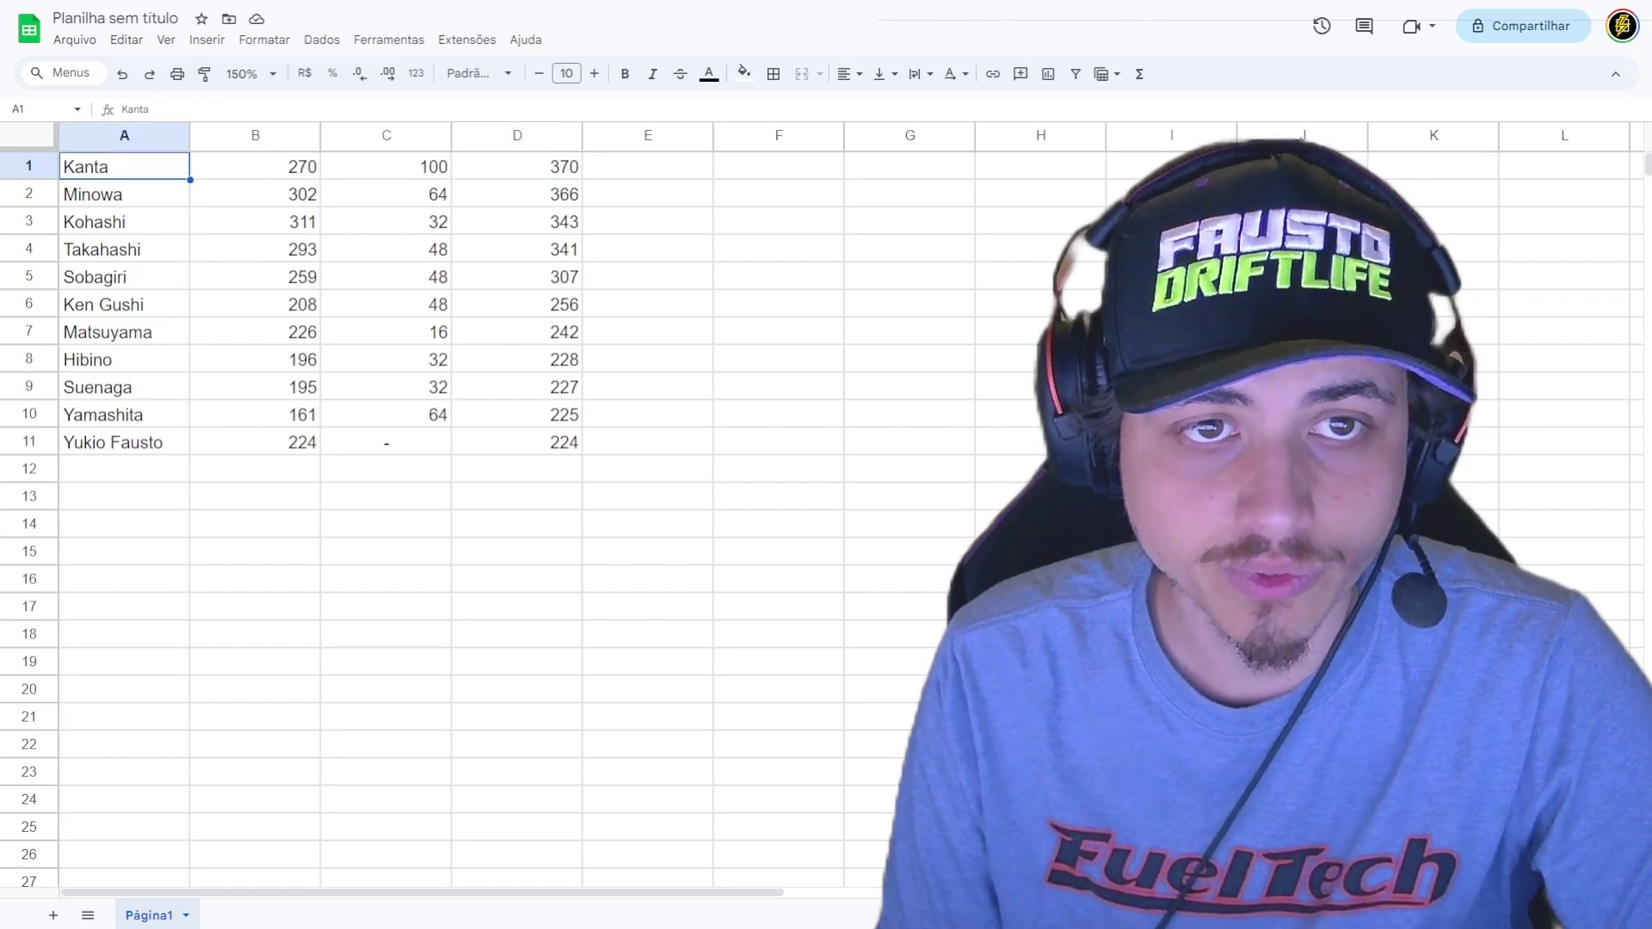
- Try alternative scores for the first two drivers, 277 in B1 and 306 in B2
click(386, 166)
click(255, 166)
text(277)
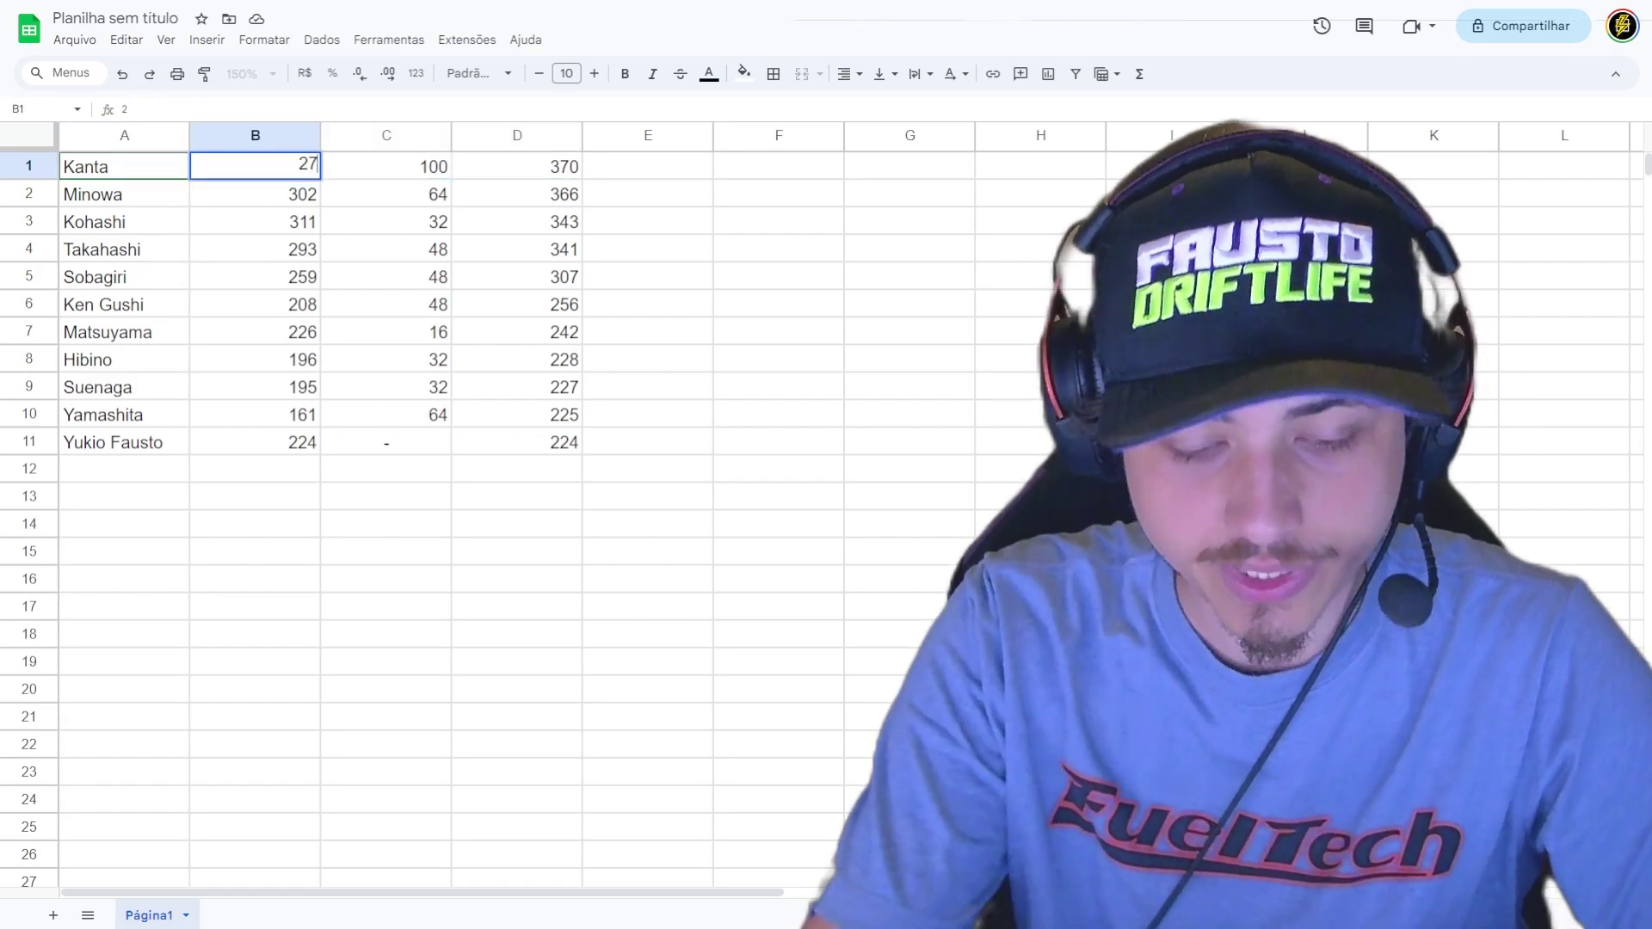
key(Return)
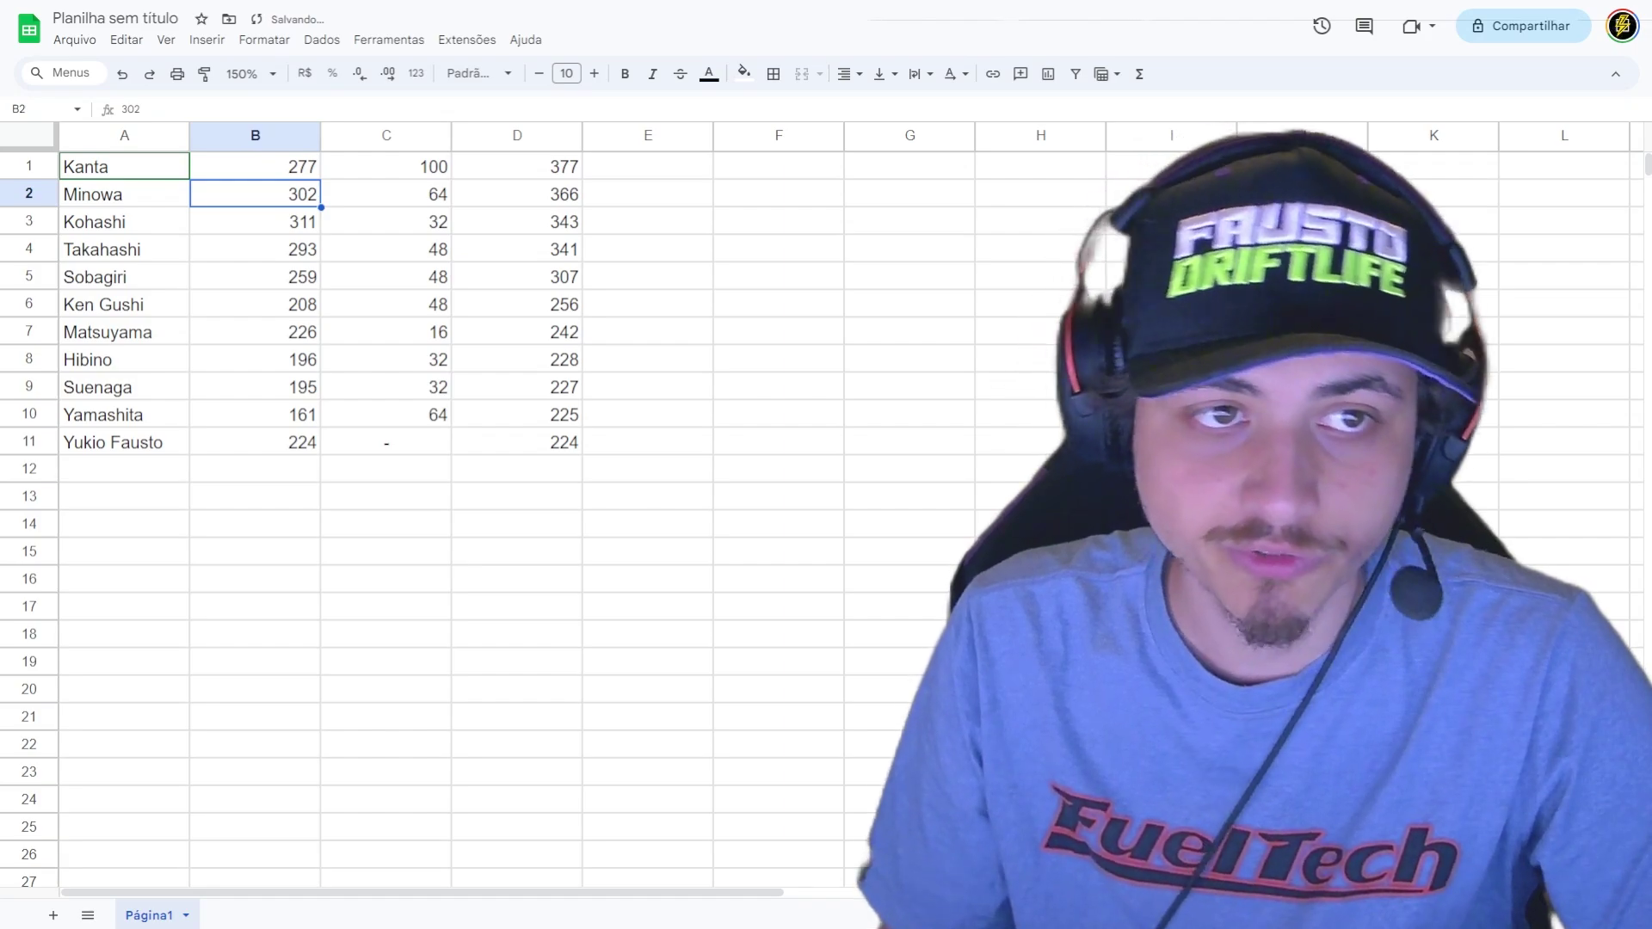
text(30)
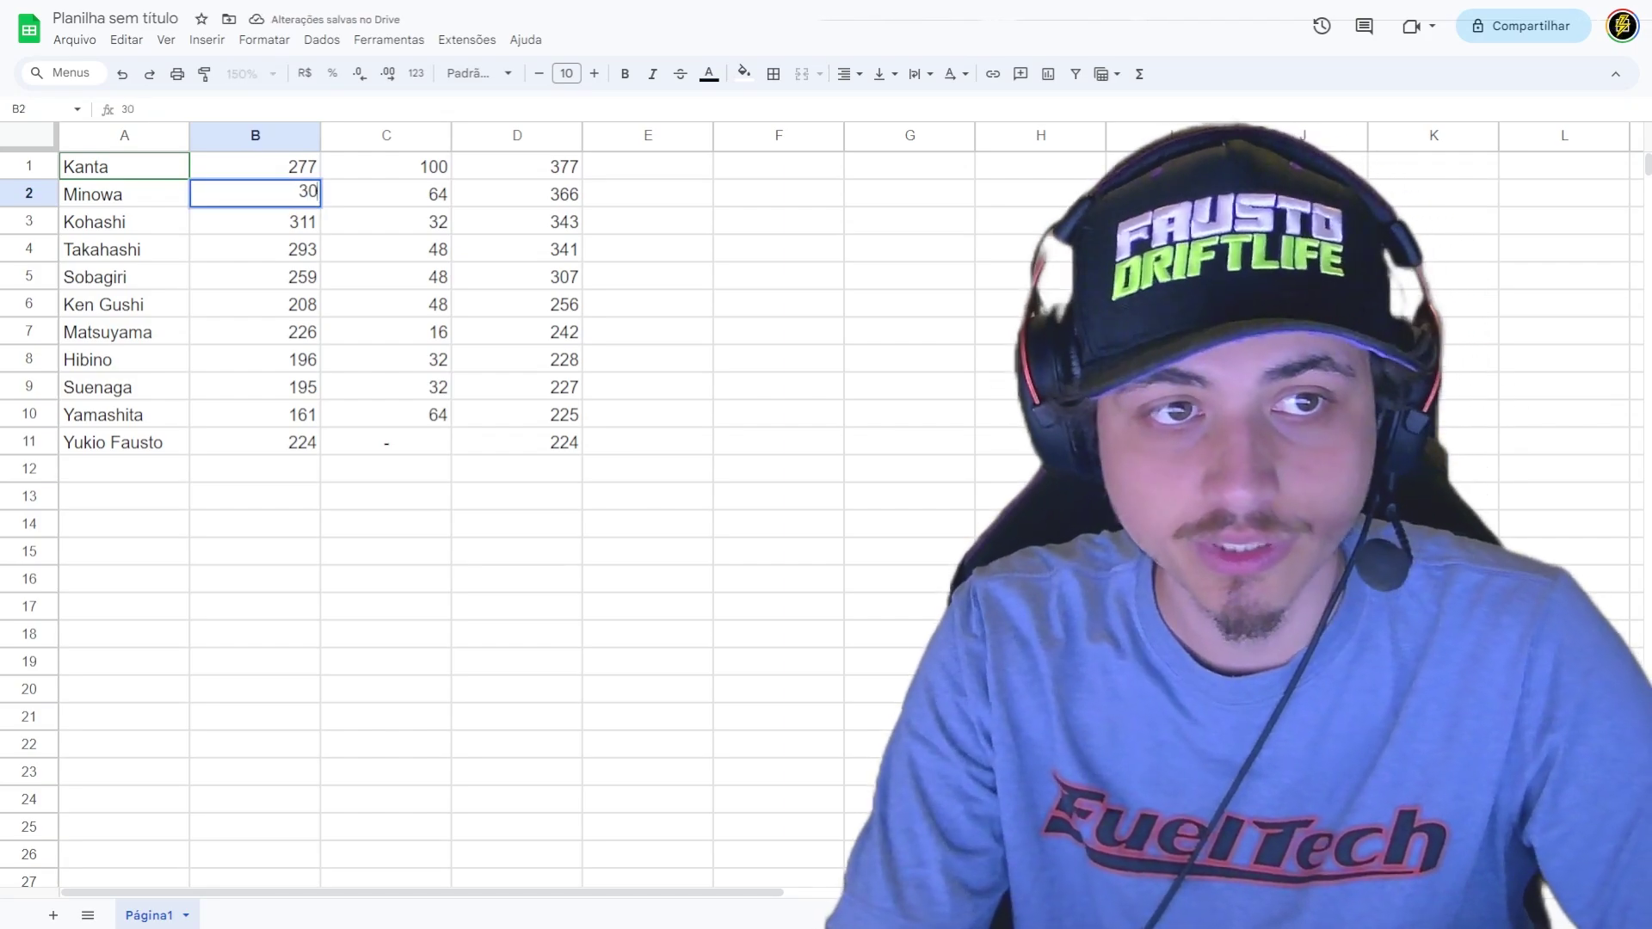
key(Escape)
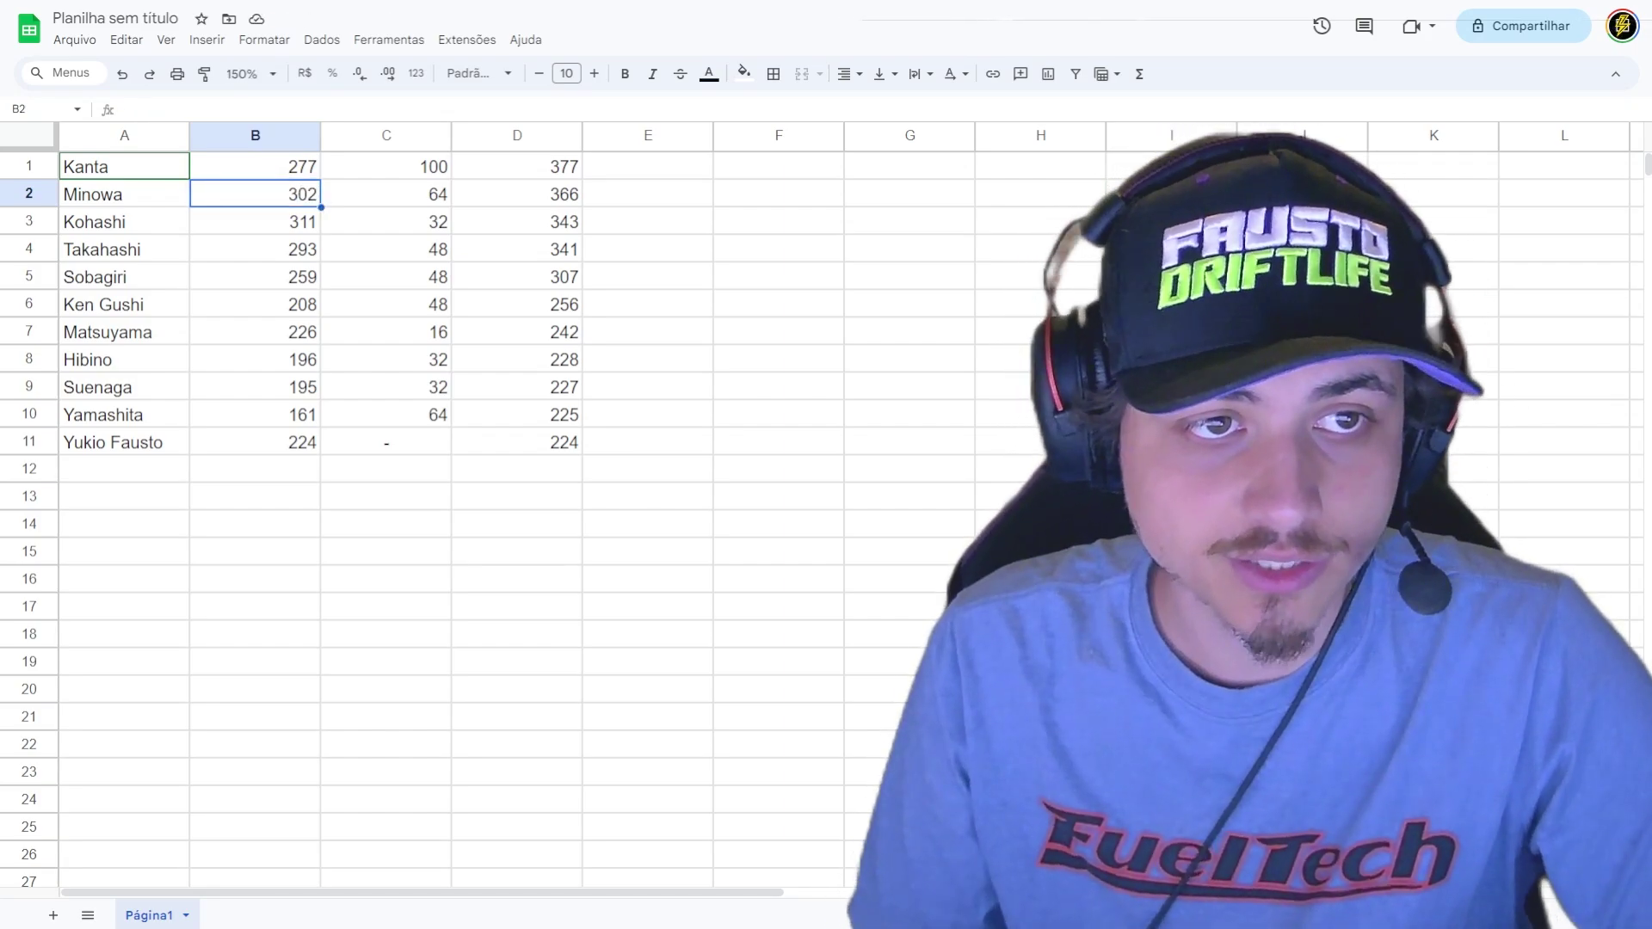
text(306)
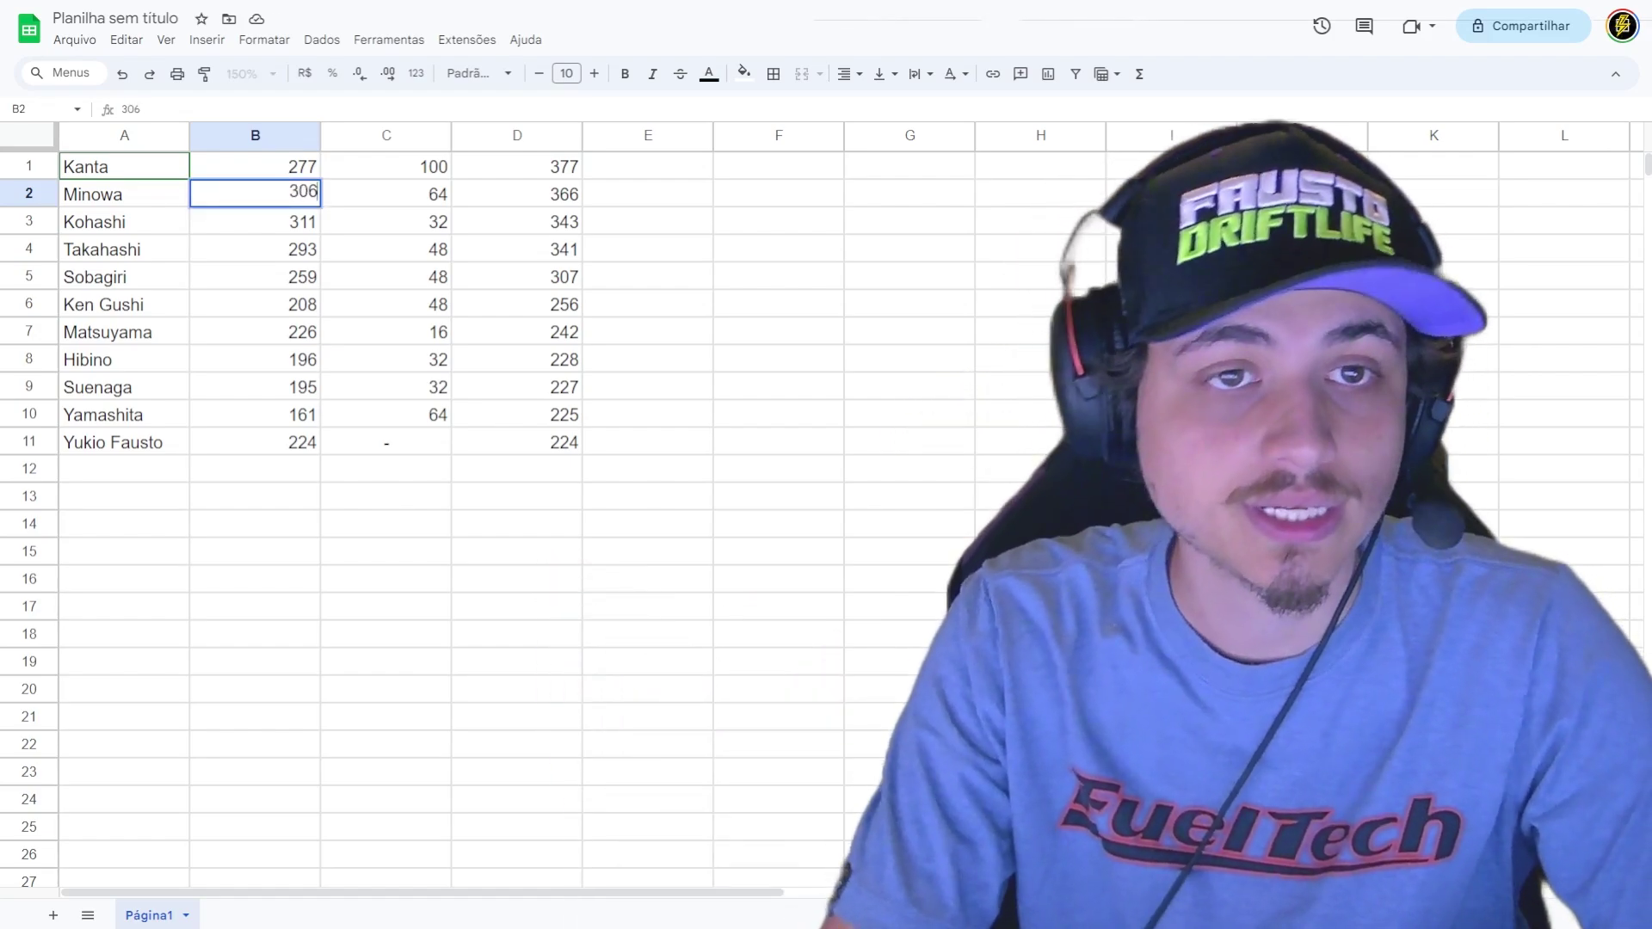
key(Return)
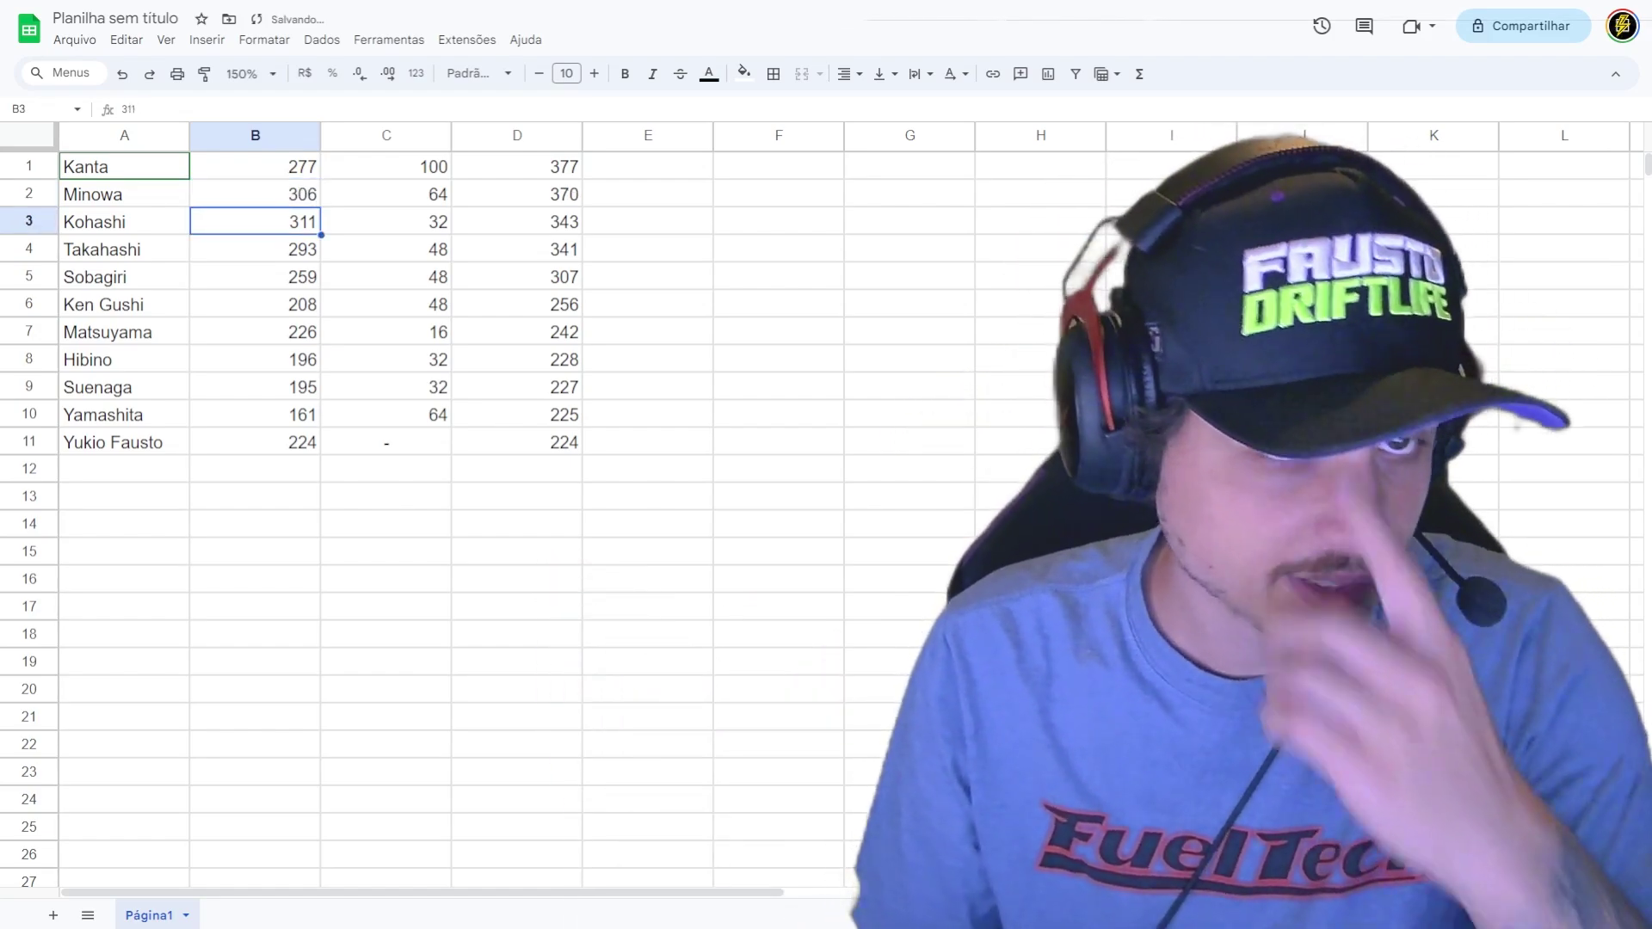
- Undo the trial score changes in B1 and B2
key(ctrl+z)
key(ctrl+z)
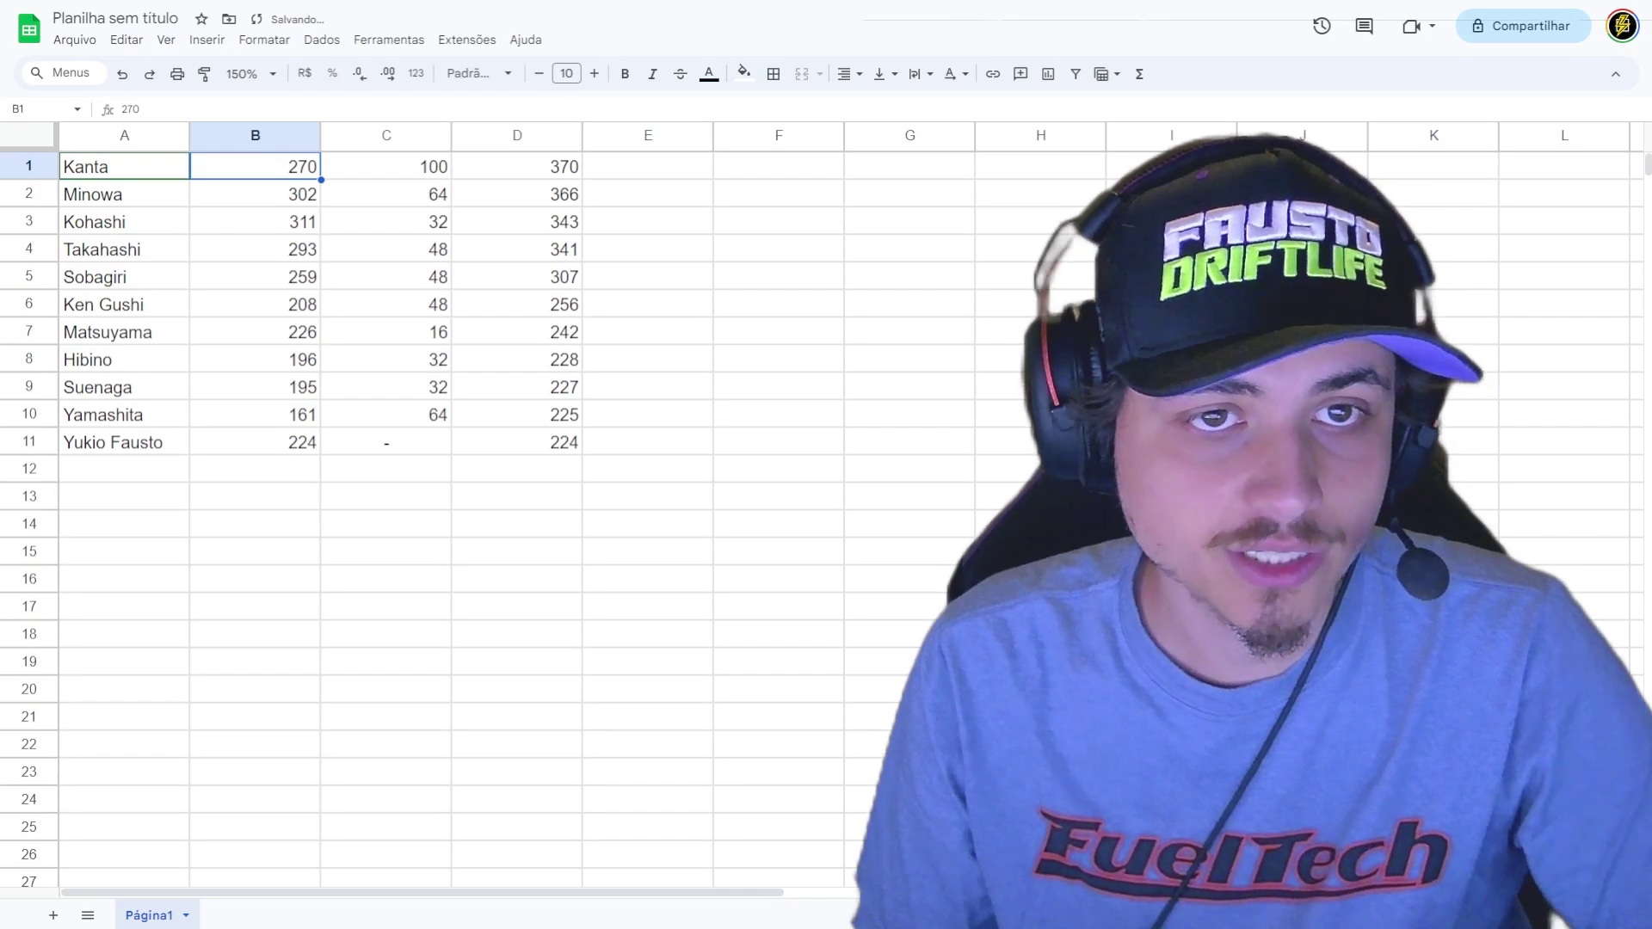
click(647, 276)
- Examine the drivers' results row by row, from row 3 down to row 10
click(28, 221)
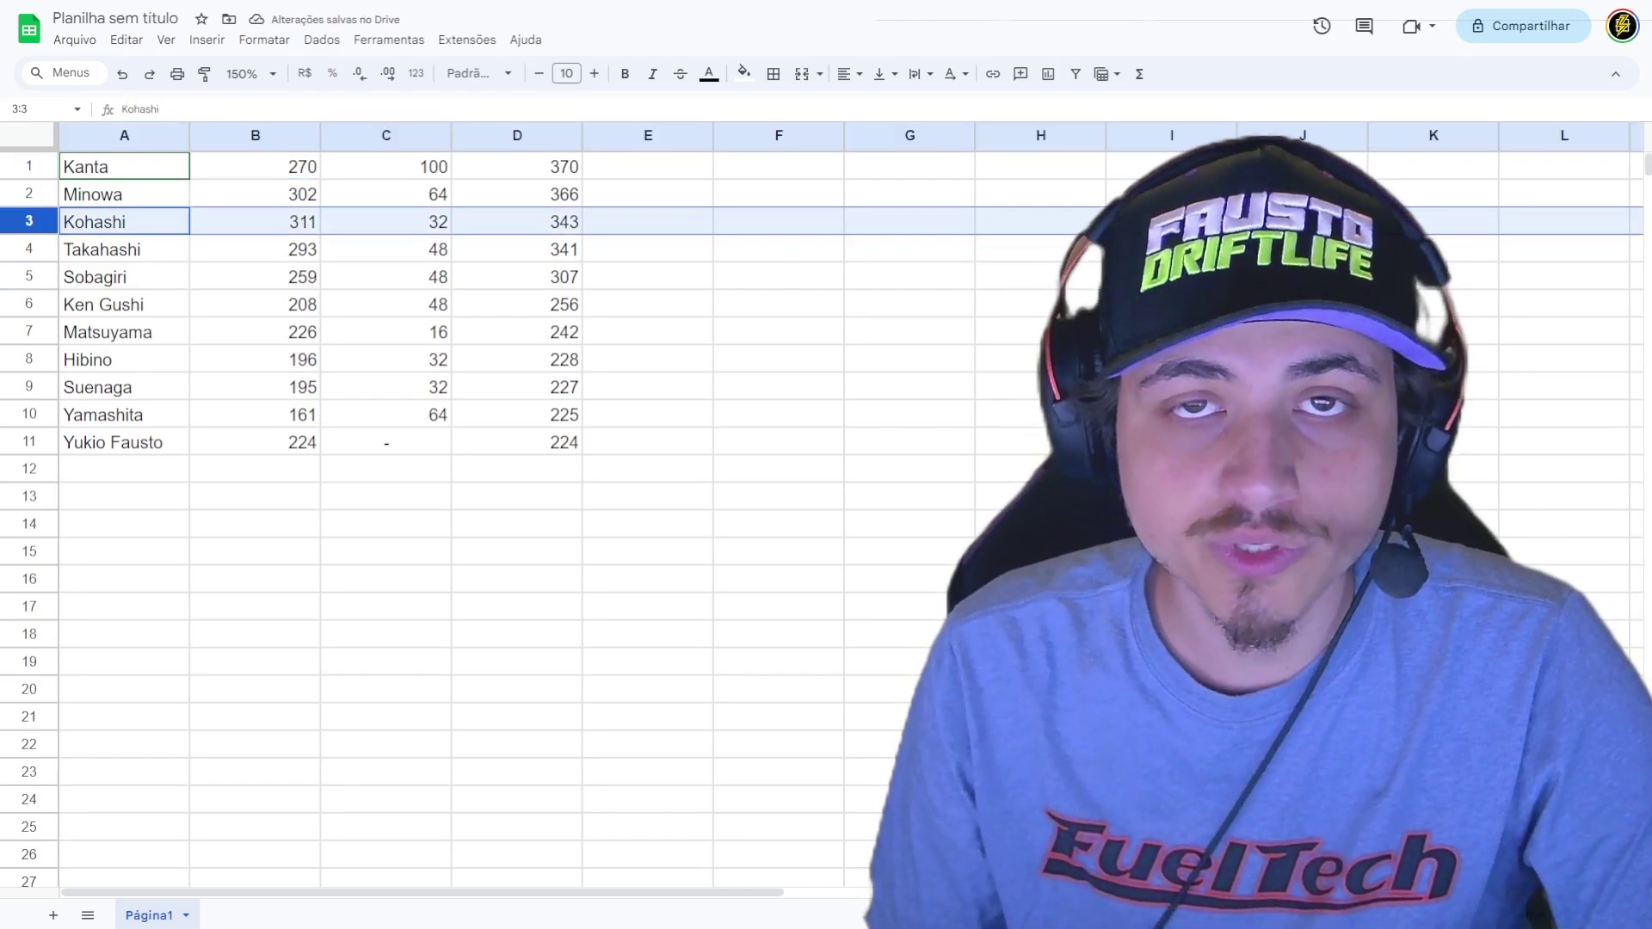
click(28, 248)
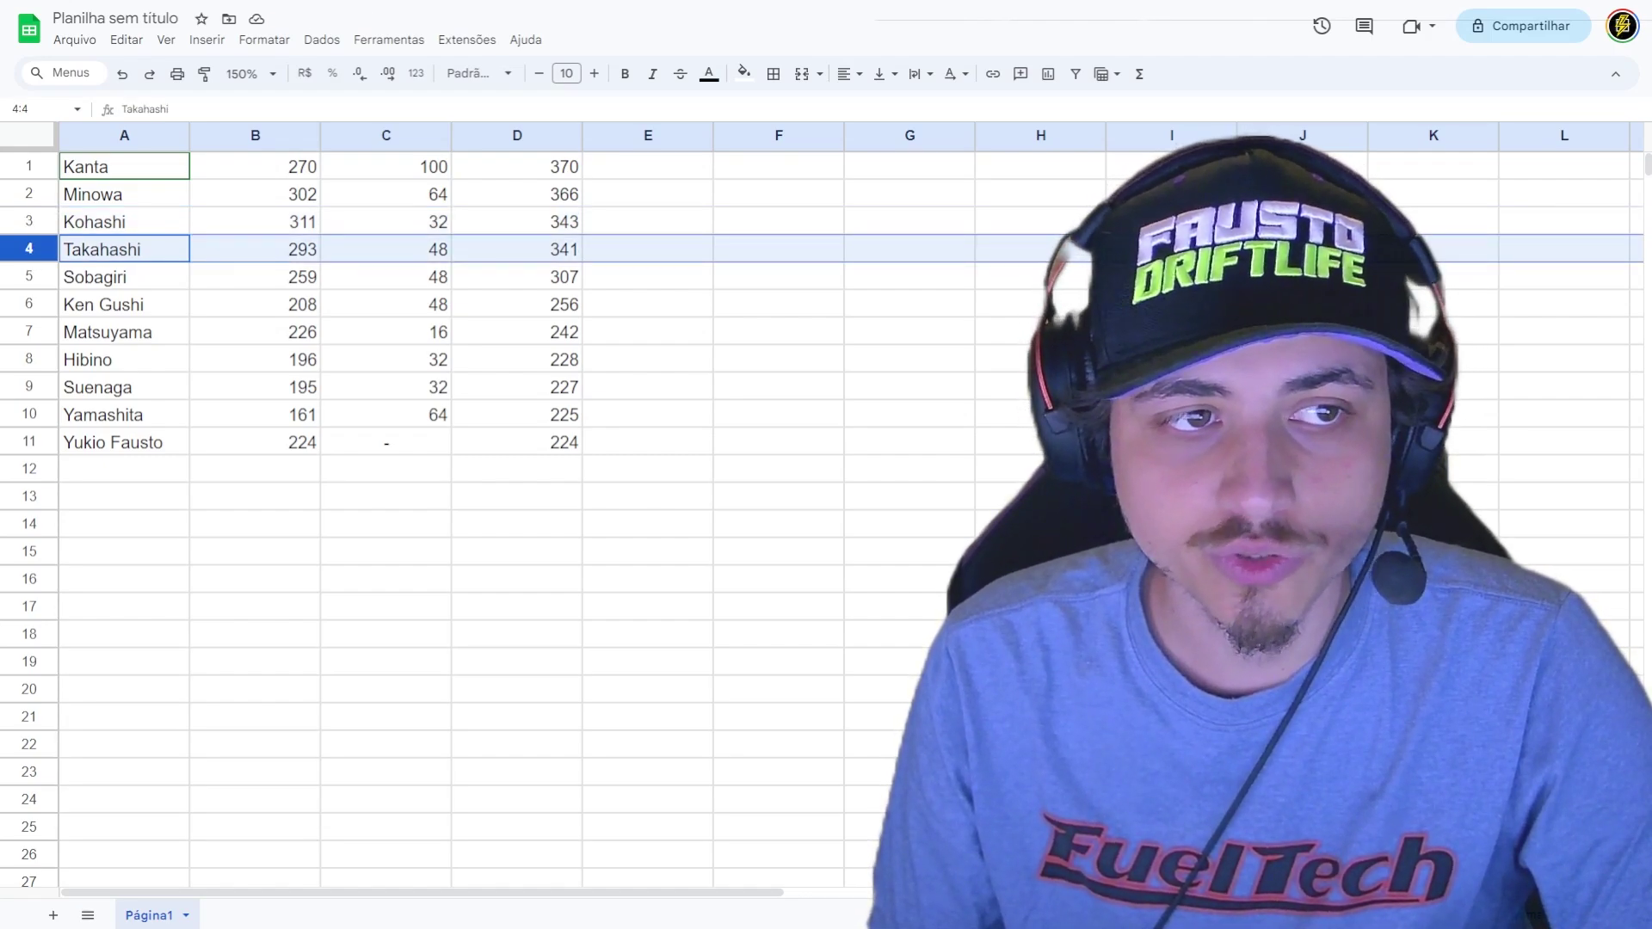
click(28, 276)
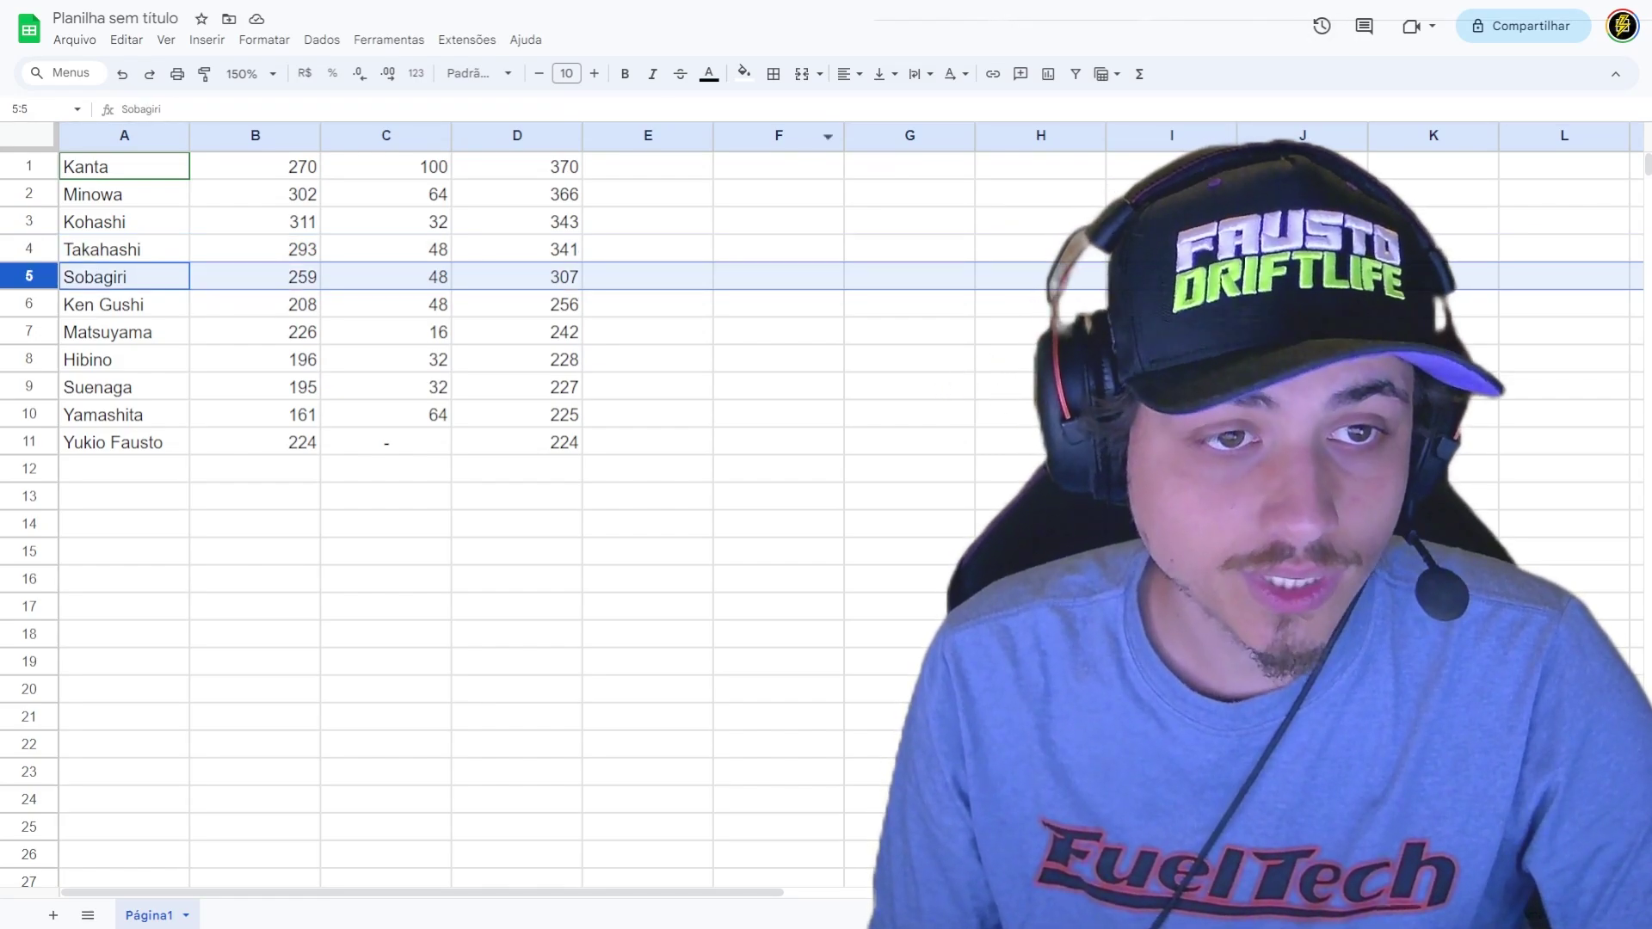
click(28, 304)
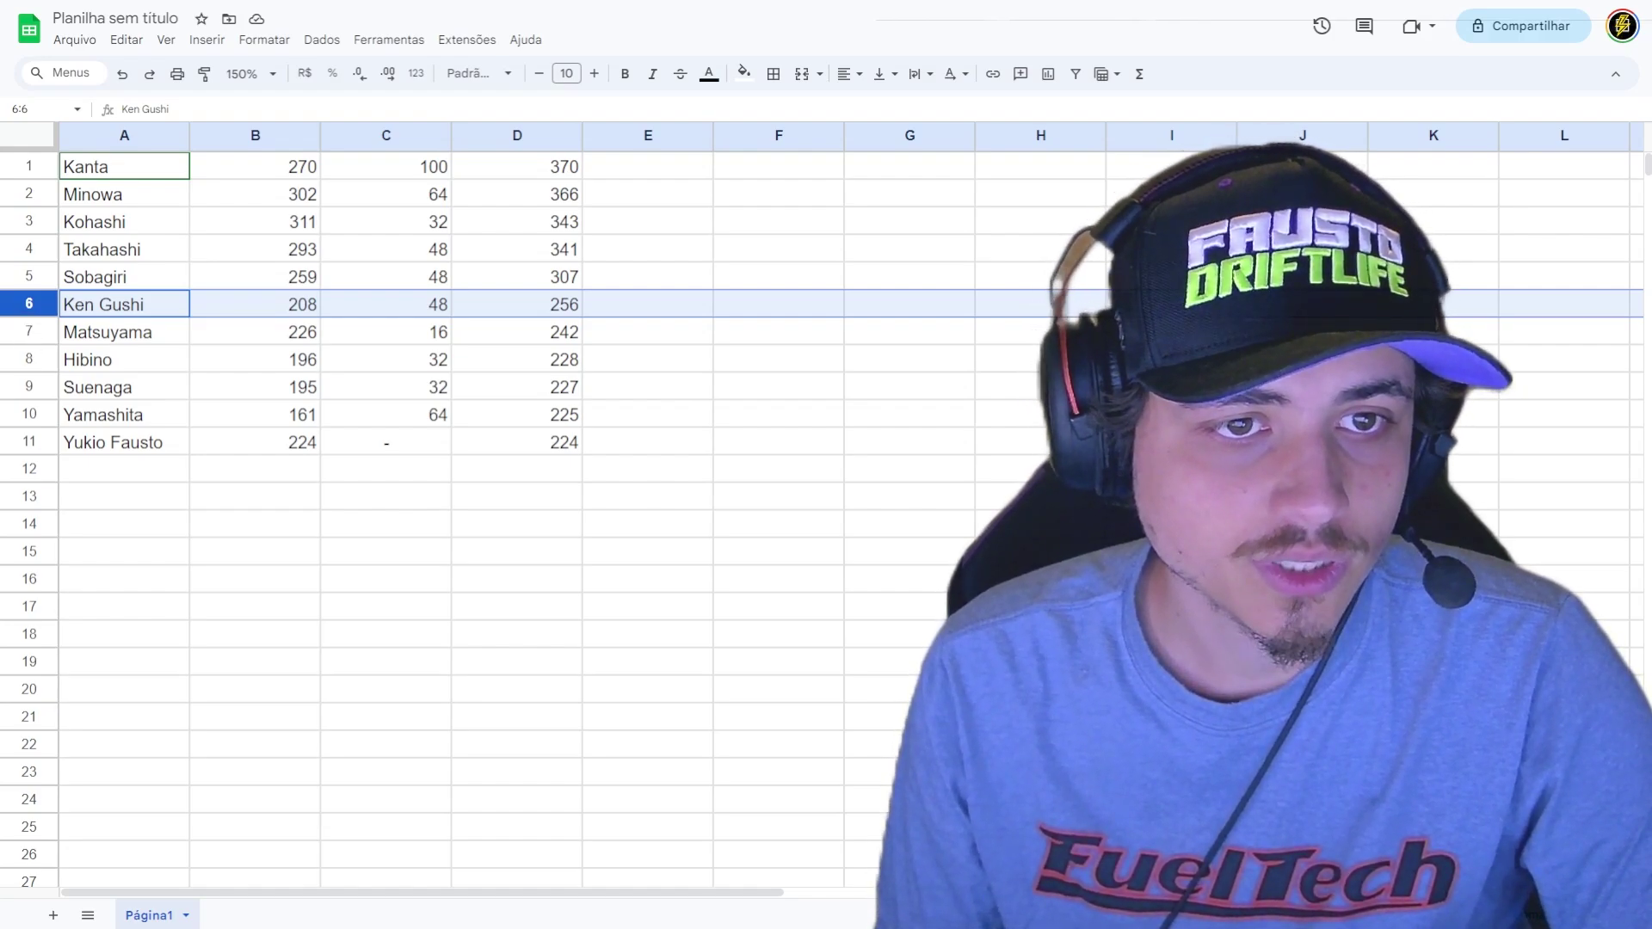
click(28, 331)
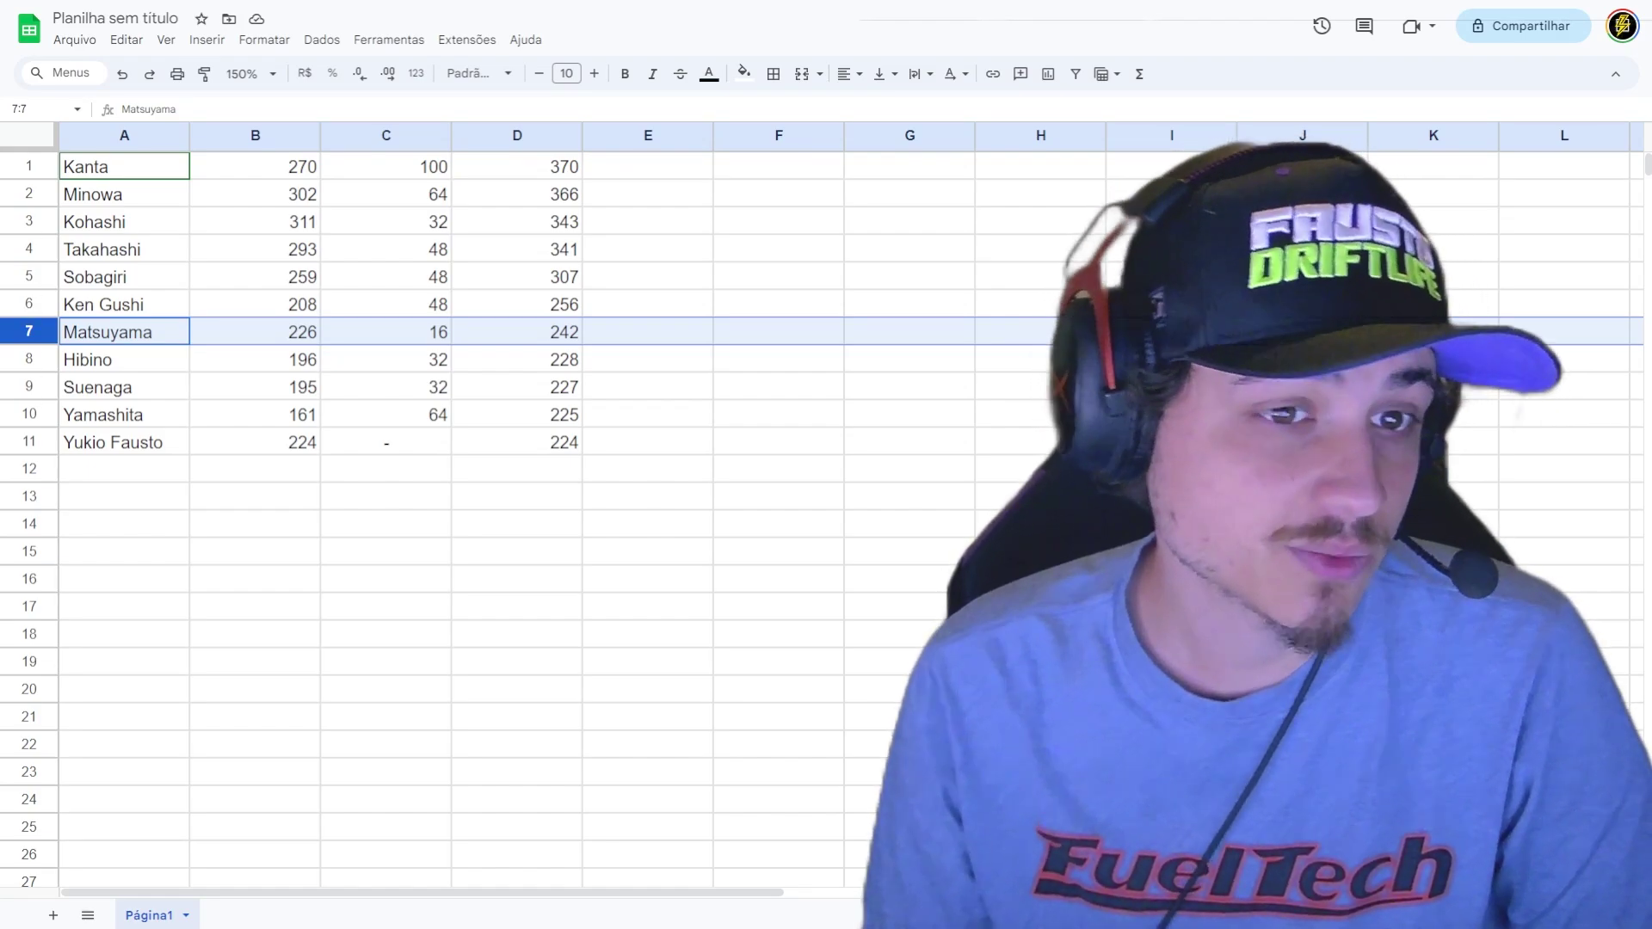
click(29, 358)
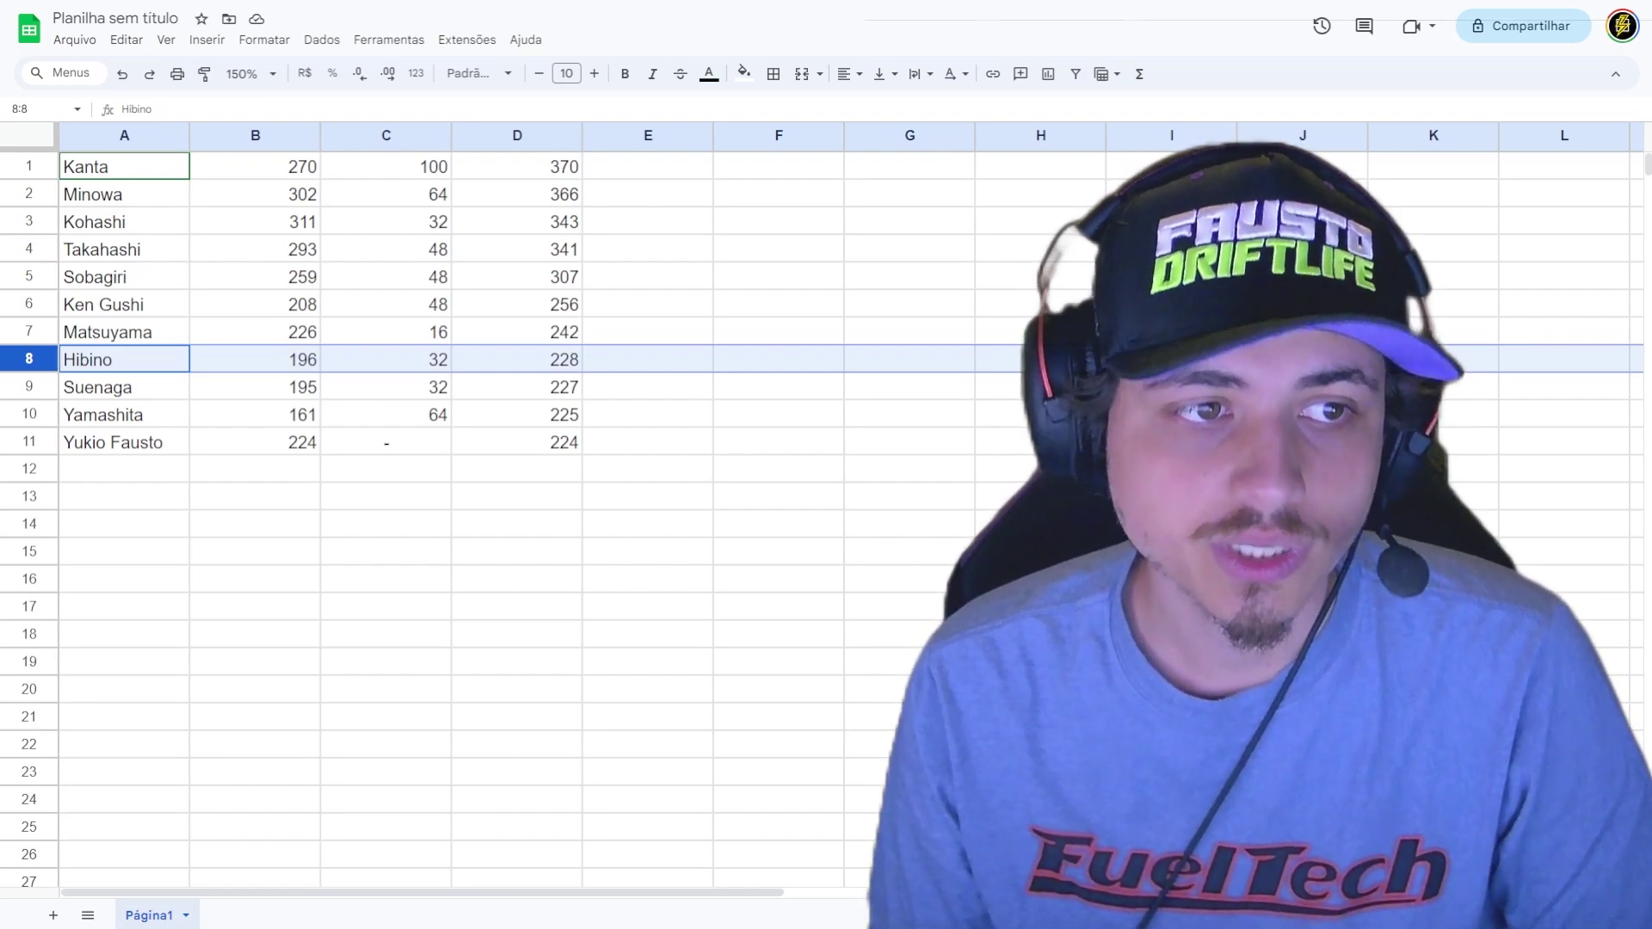
click(28, 386)
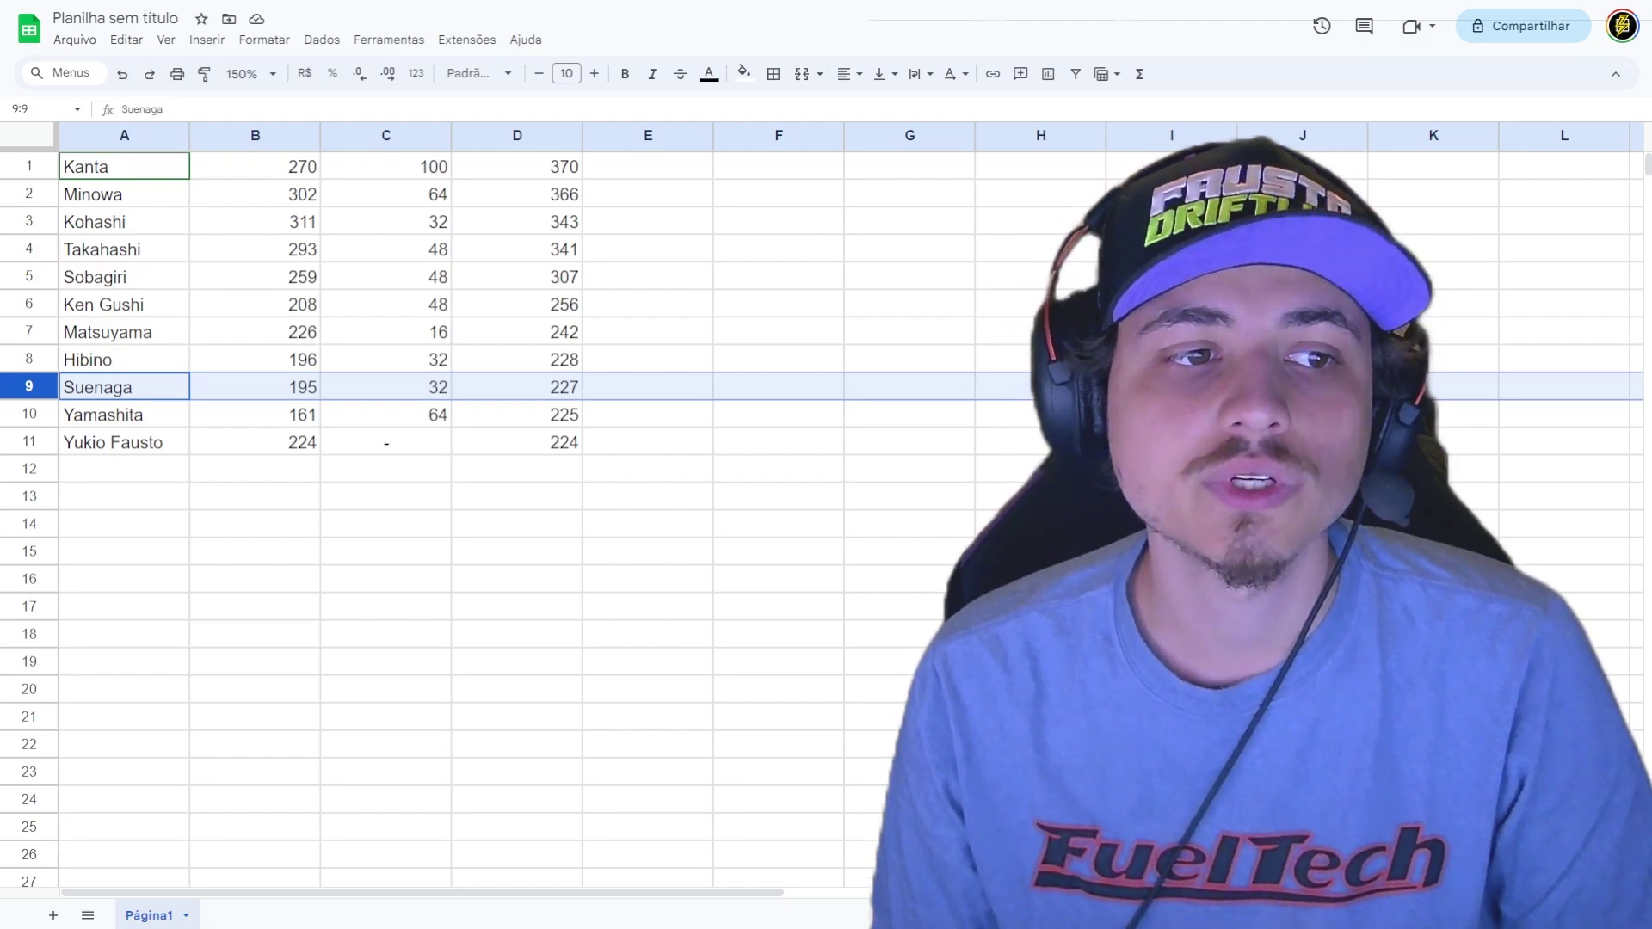
click(28, 413)
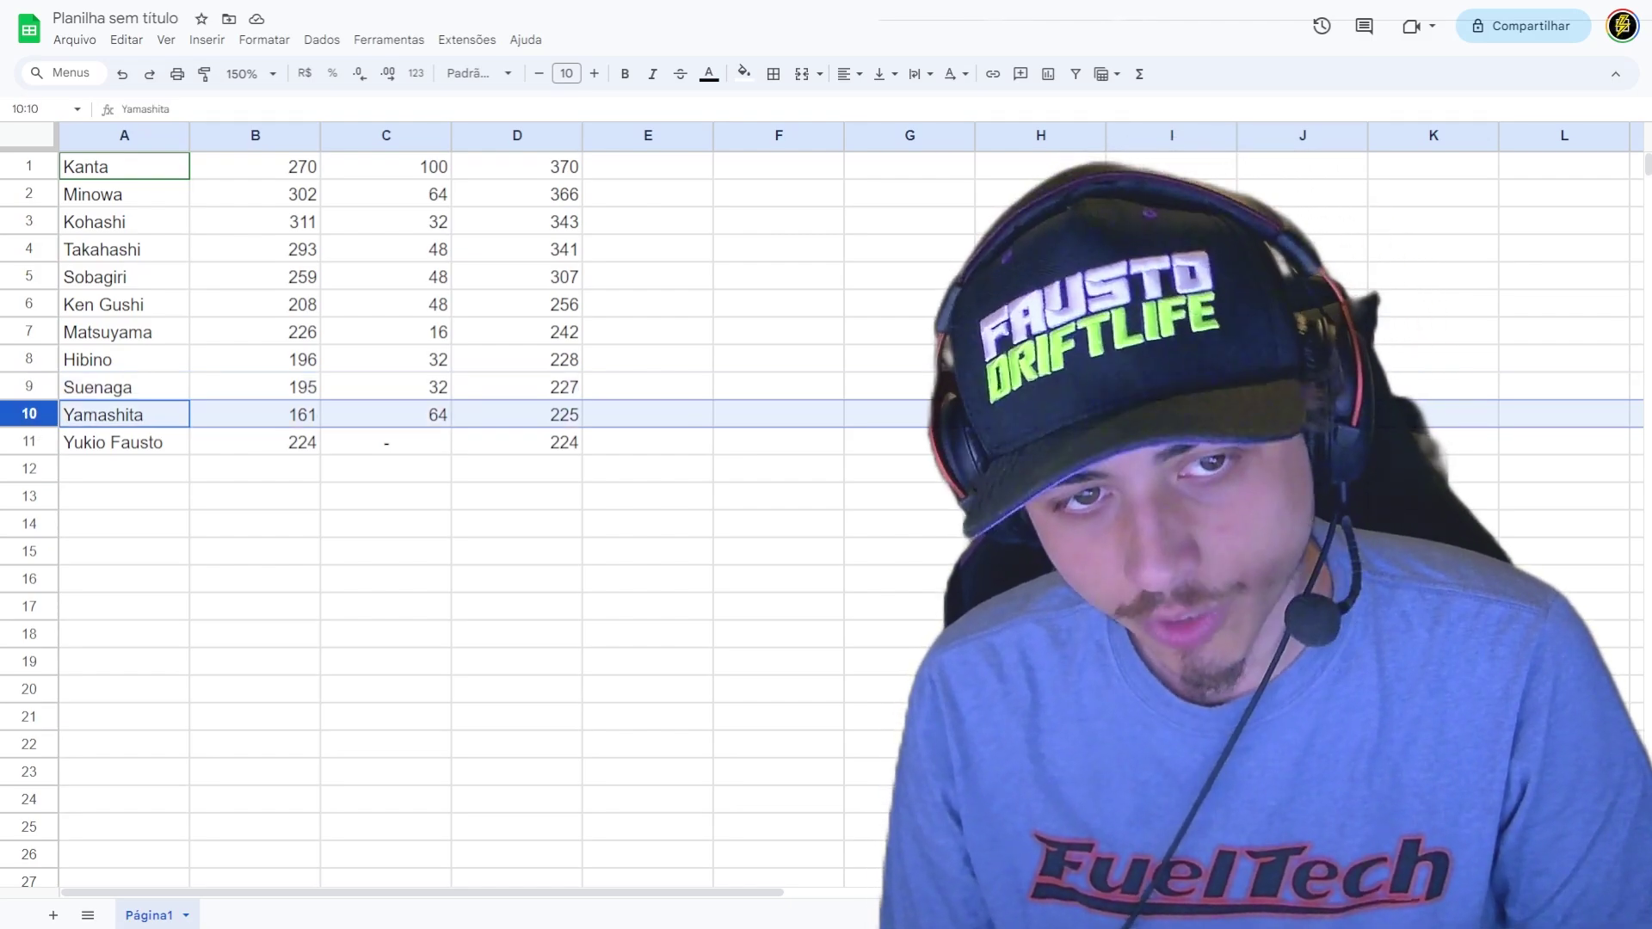
- Compare the scores and totals of rows 10 and 11, and examine the four lowest totals in D8:D11
click(254, 414)
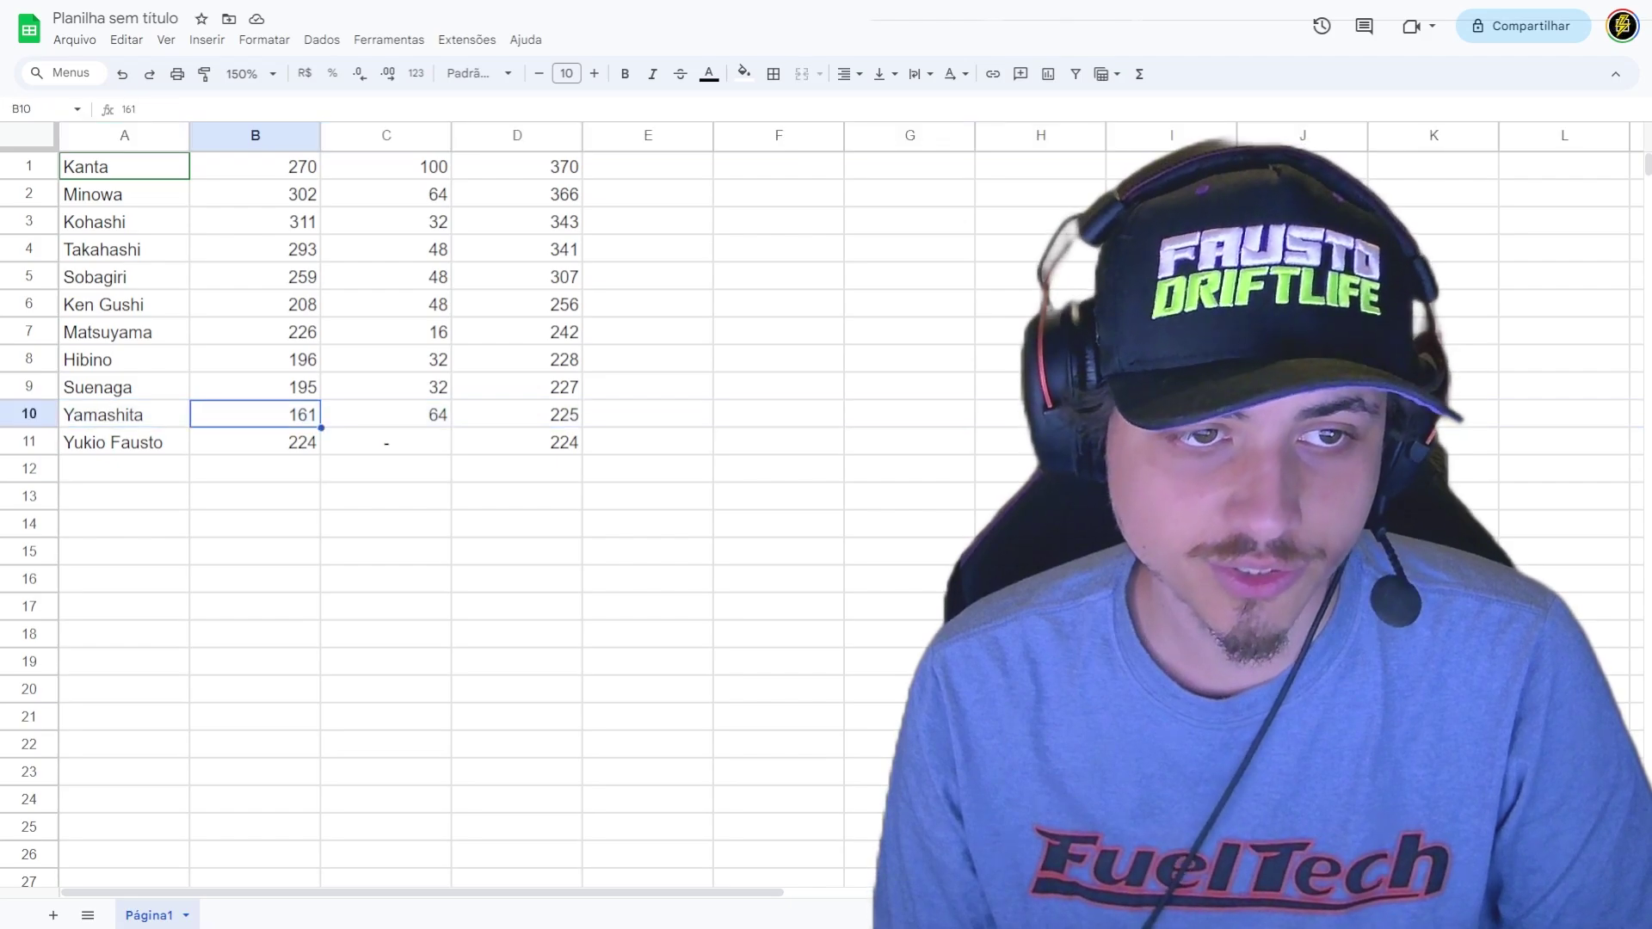
click(516, 414)
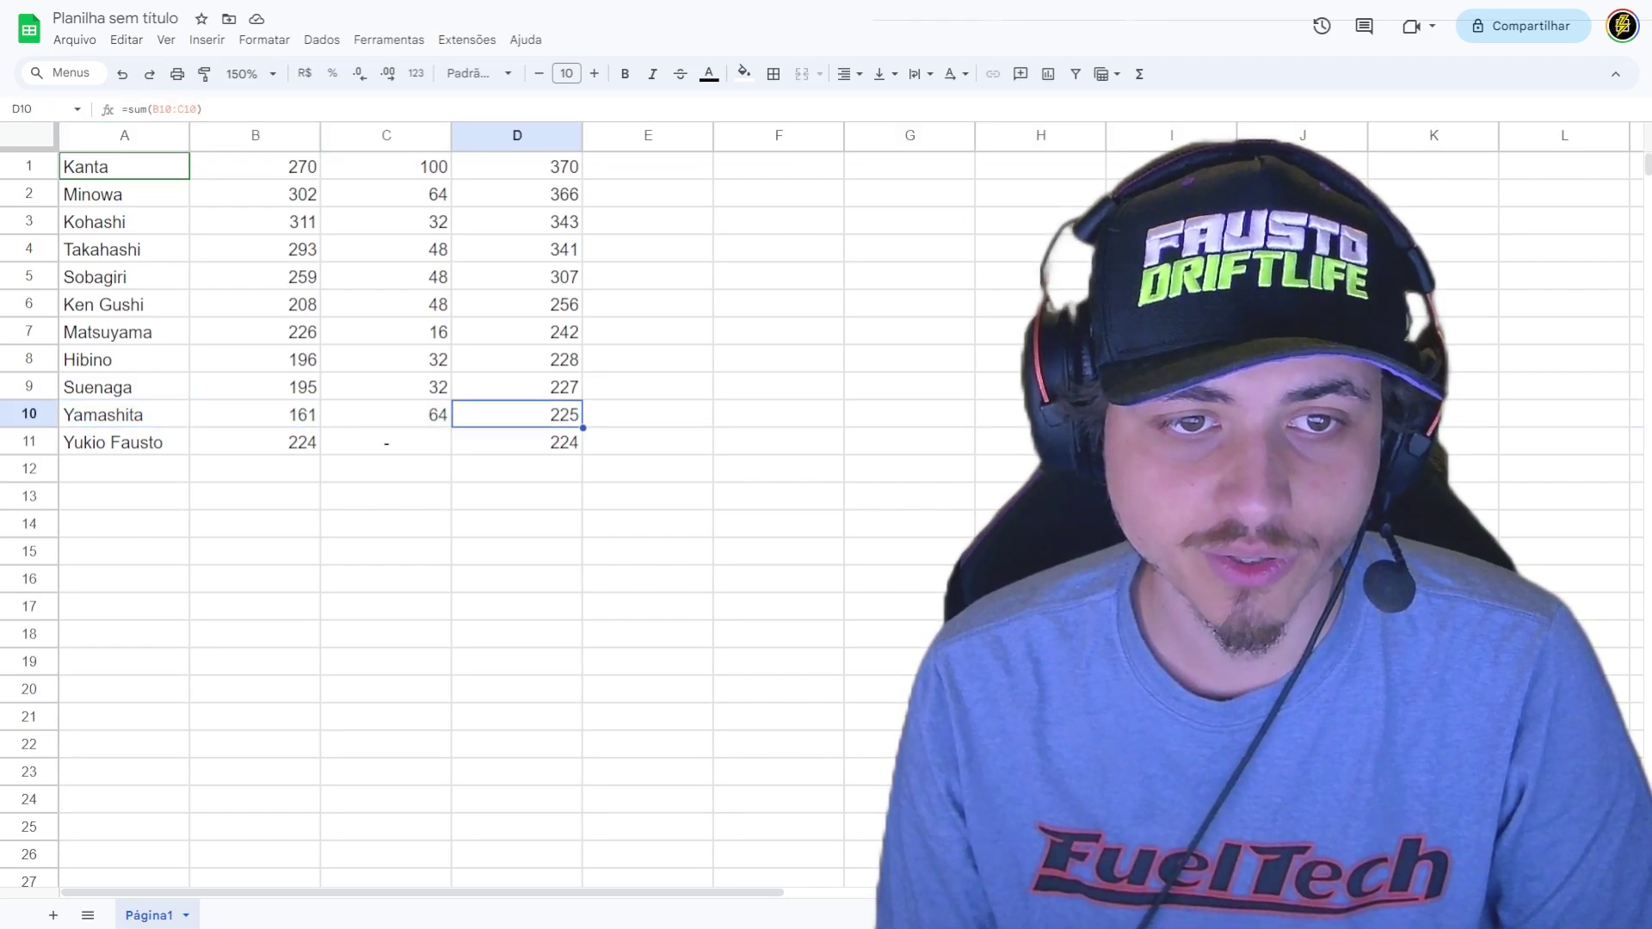
click(516, 441)
click(255, 441)
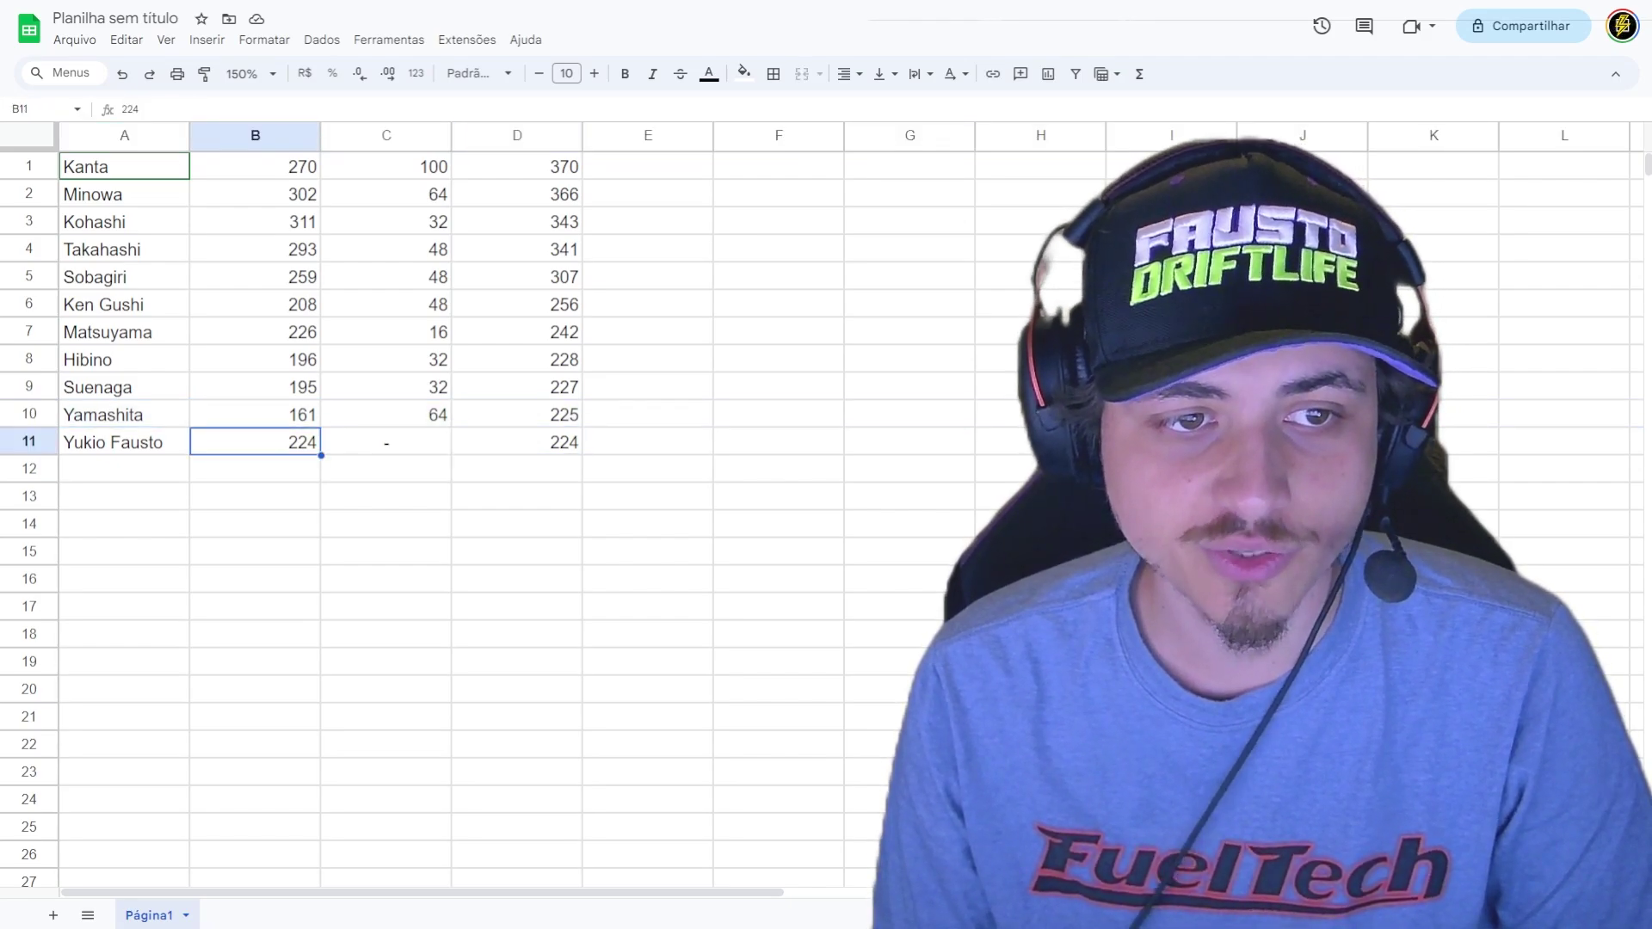
click(516, 441)
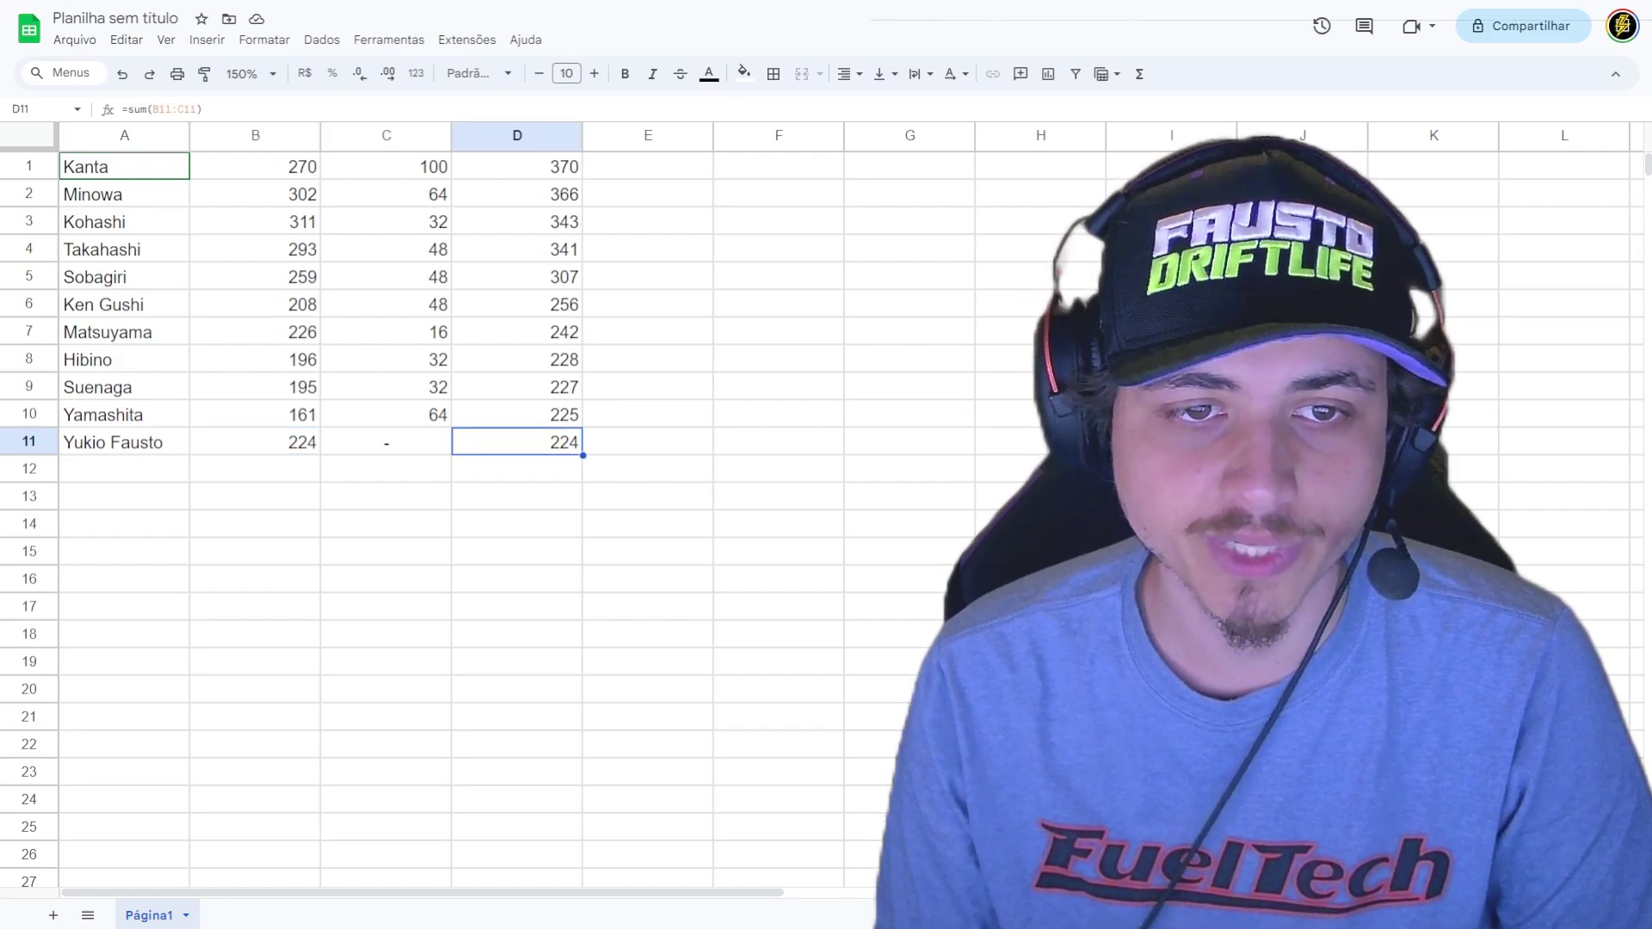
click(516, 414)
click(648, 442)
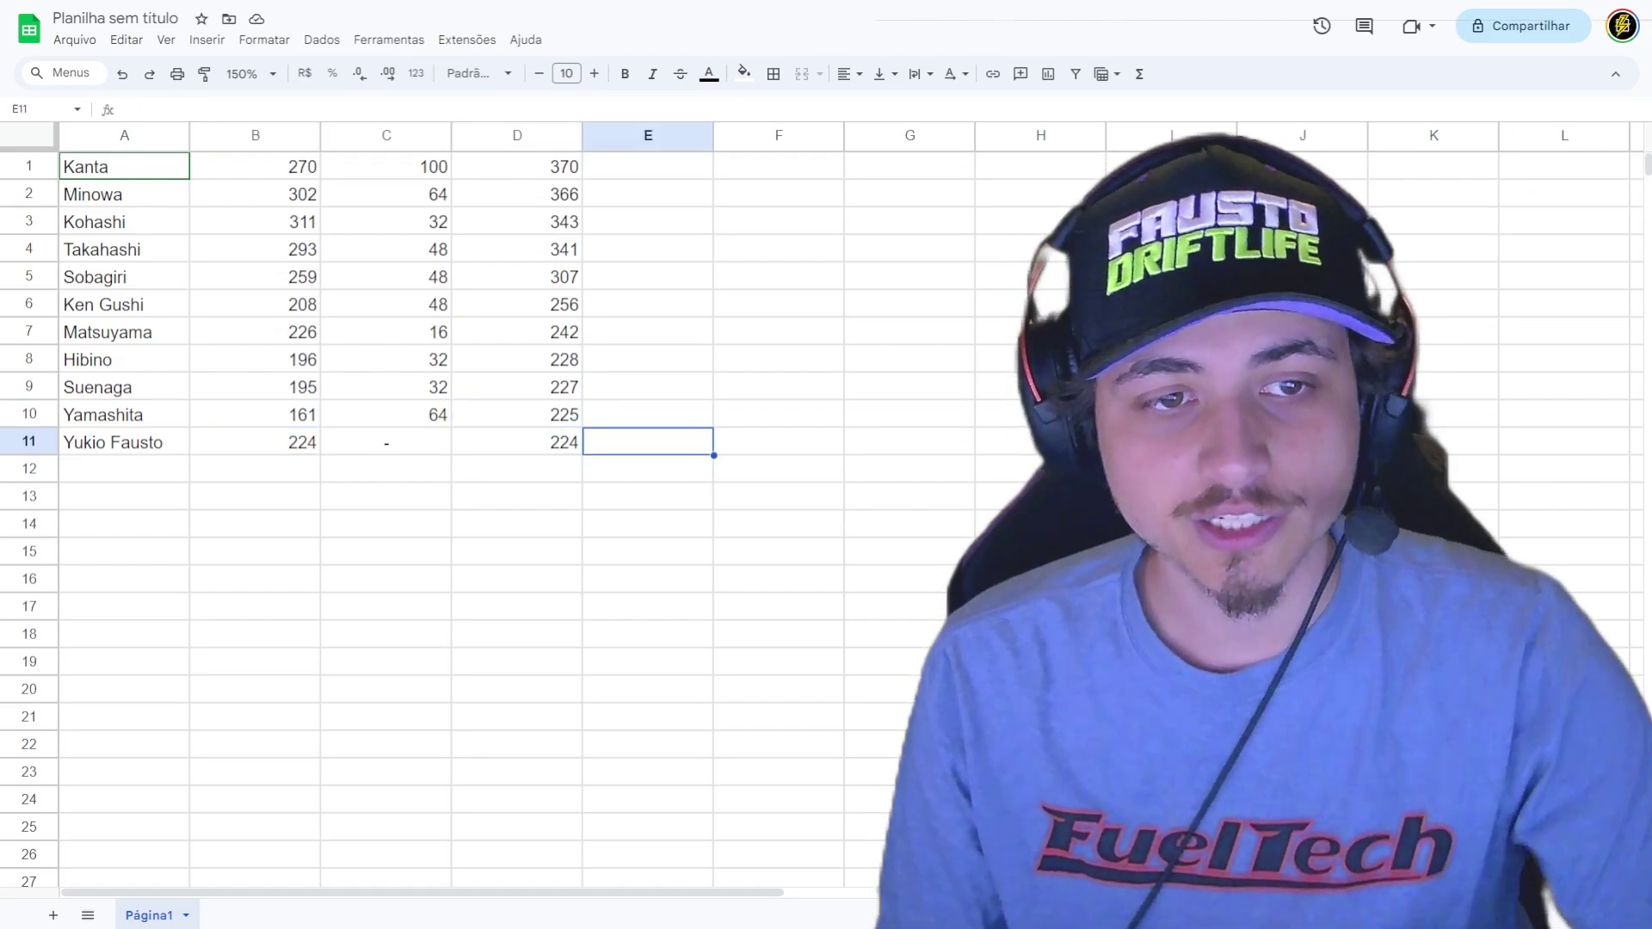
drag(516, 442, 124, 414)
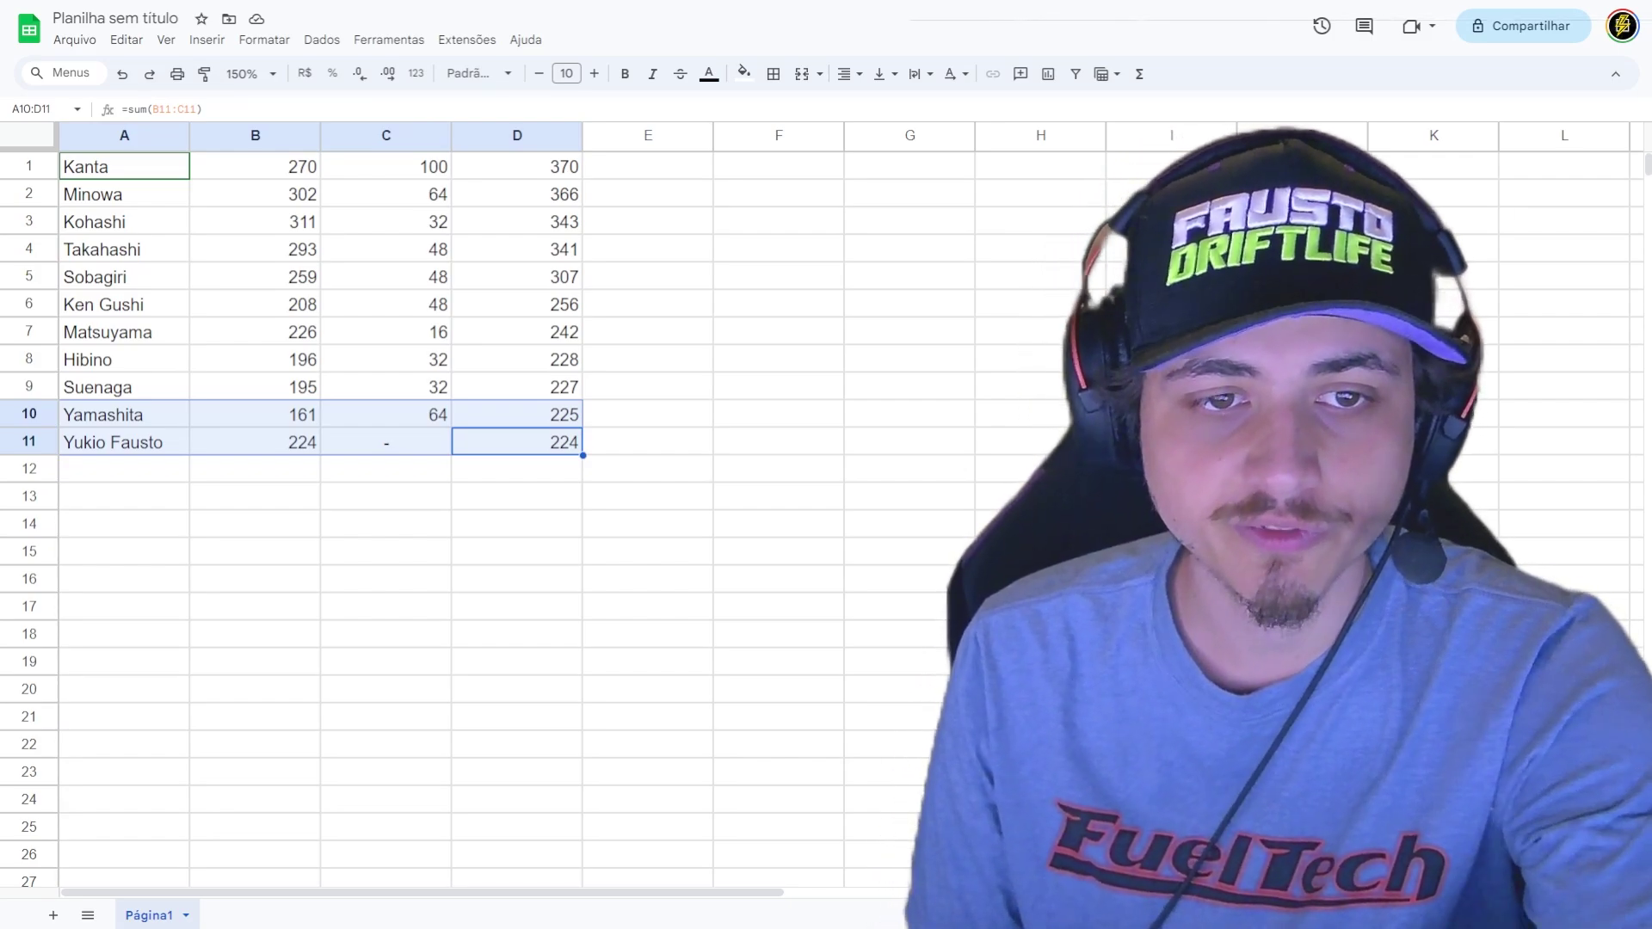
drag(517, 441, 516, 359)
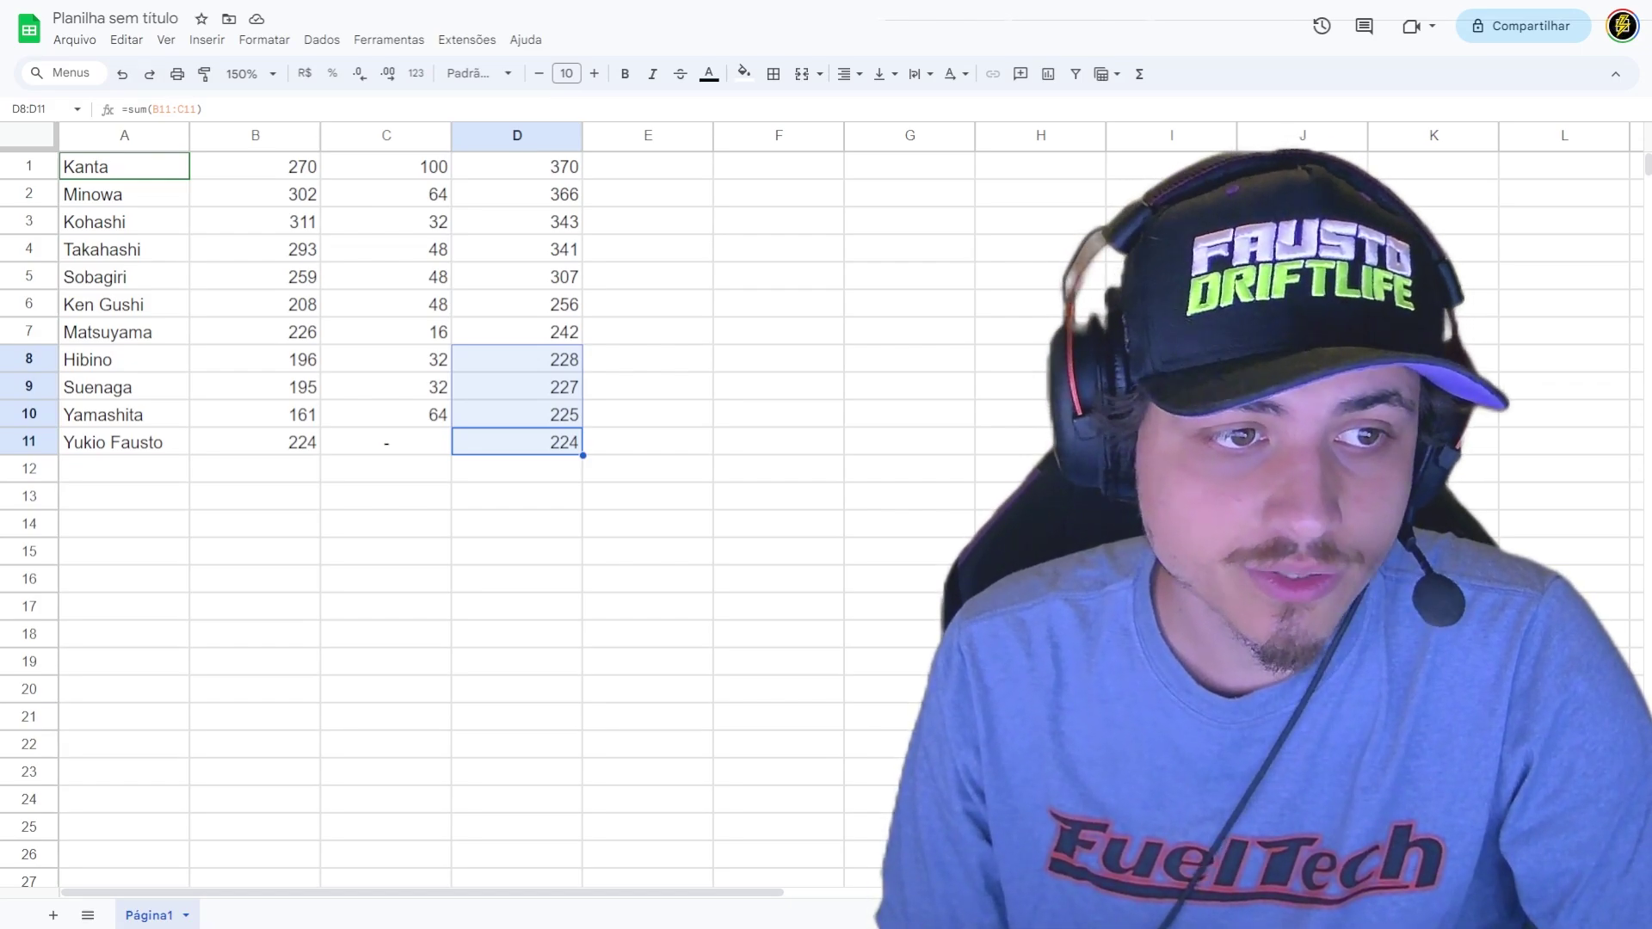
- Try a score of 16 in C11 and compare the row's total with row 8
click(385, 442)
text(16)
key(Return)
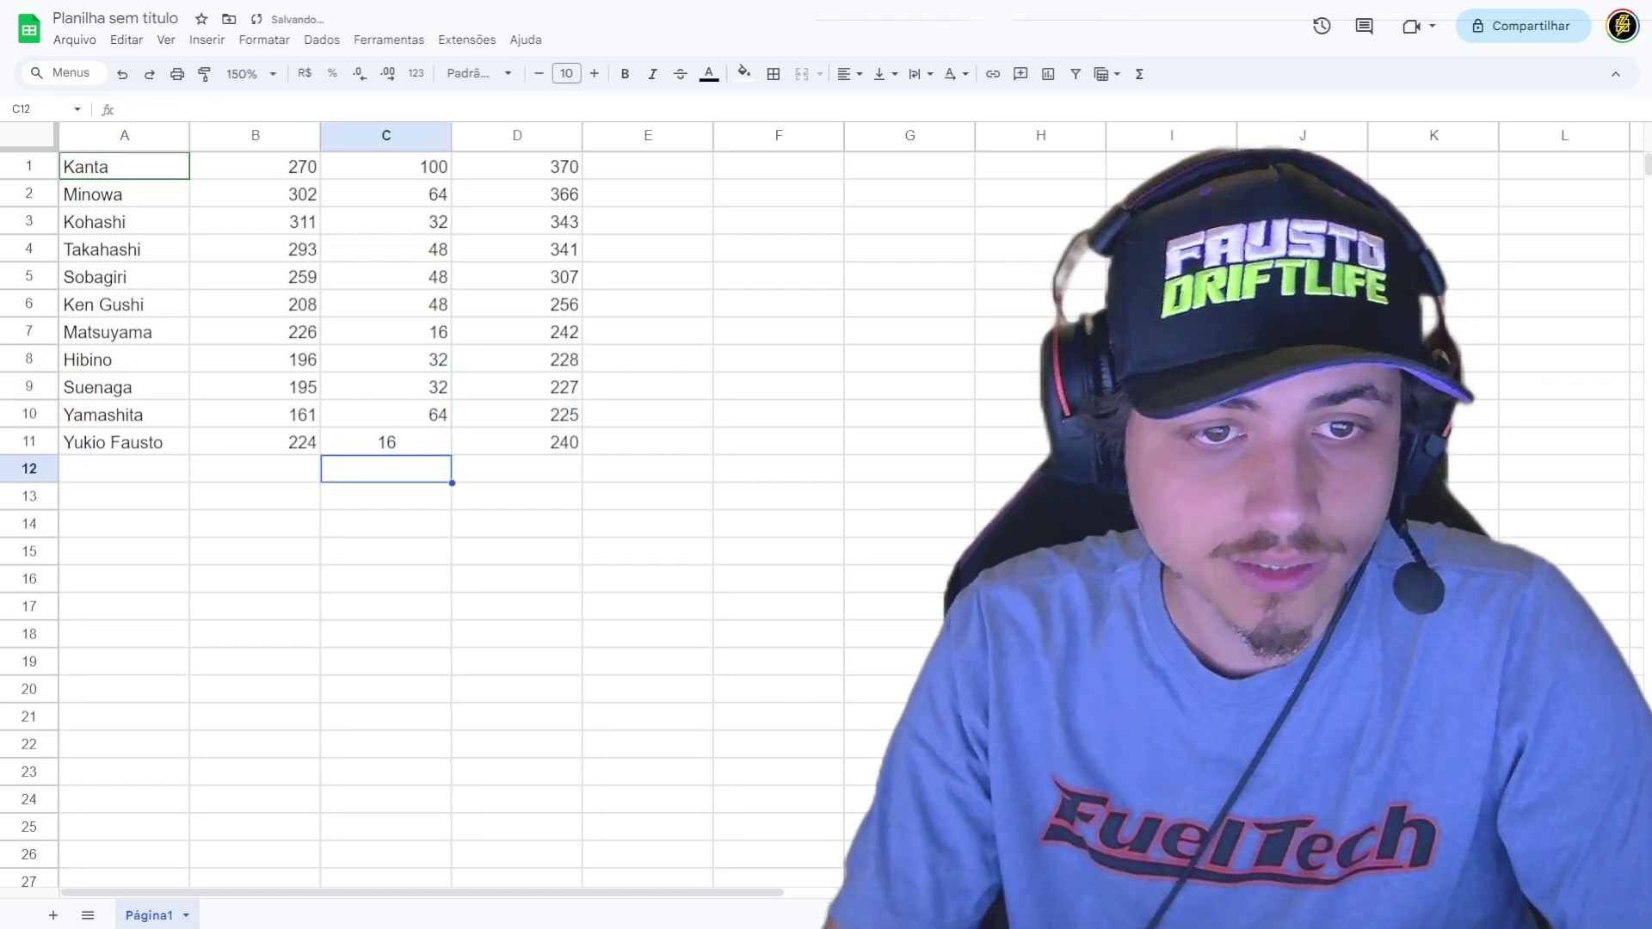
click(517, 442)
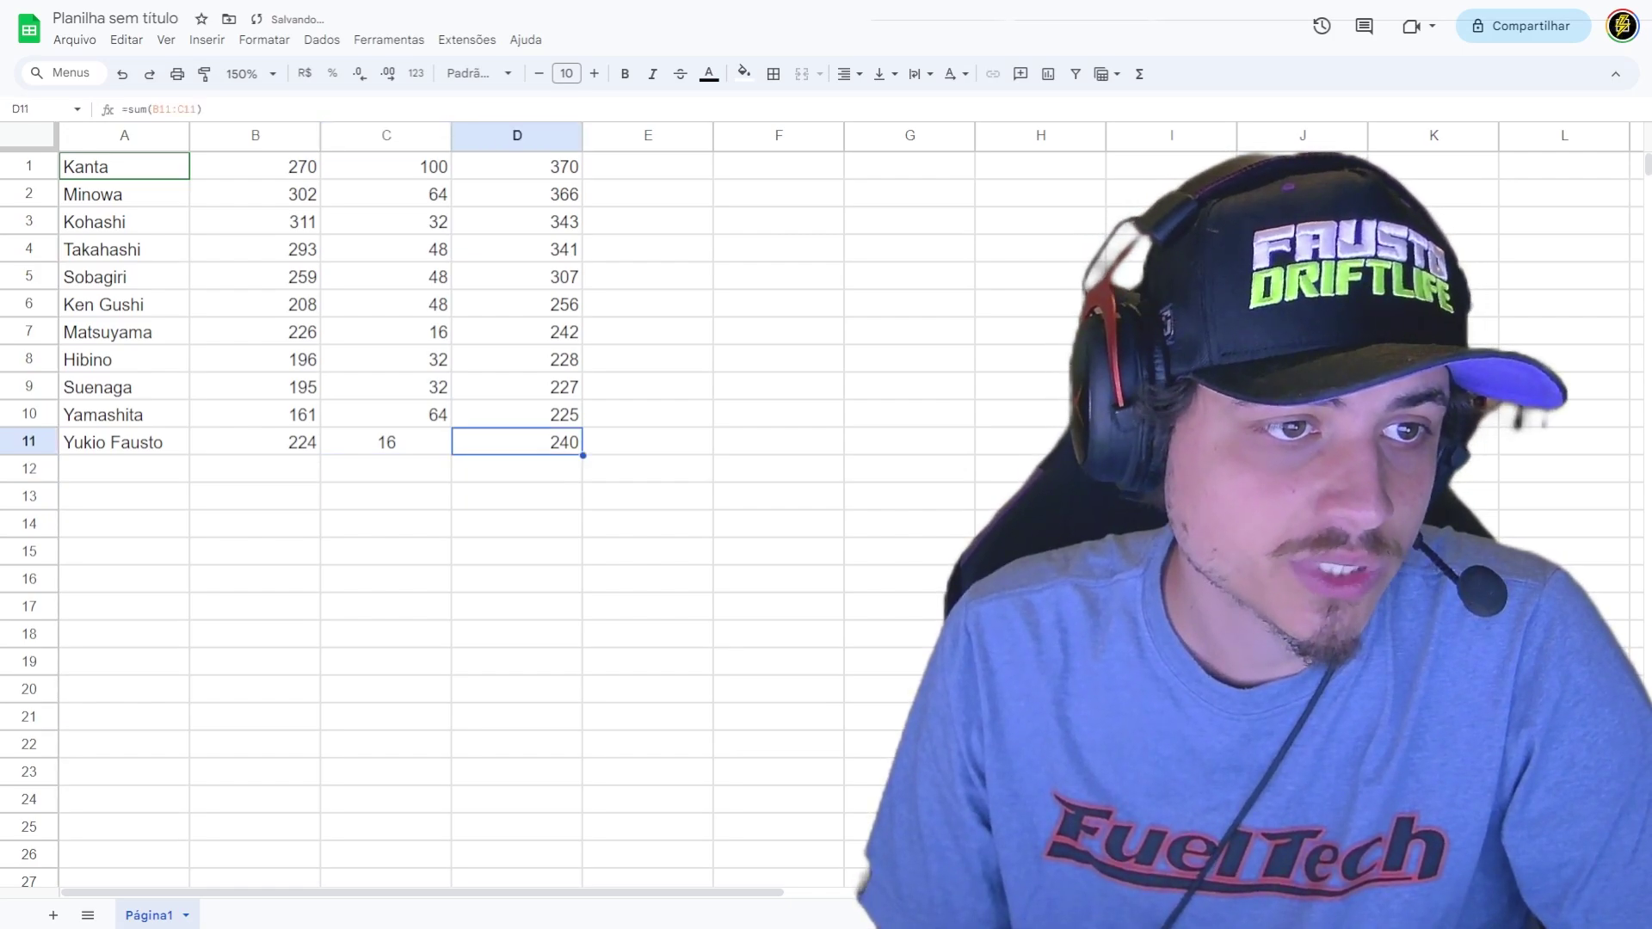
click(28, 359)
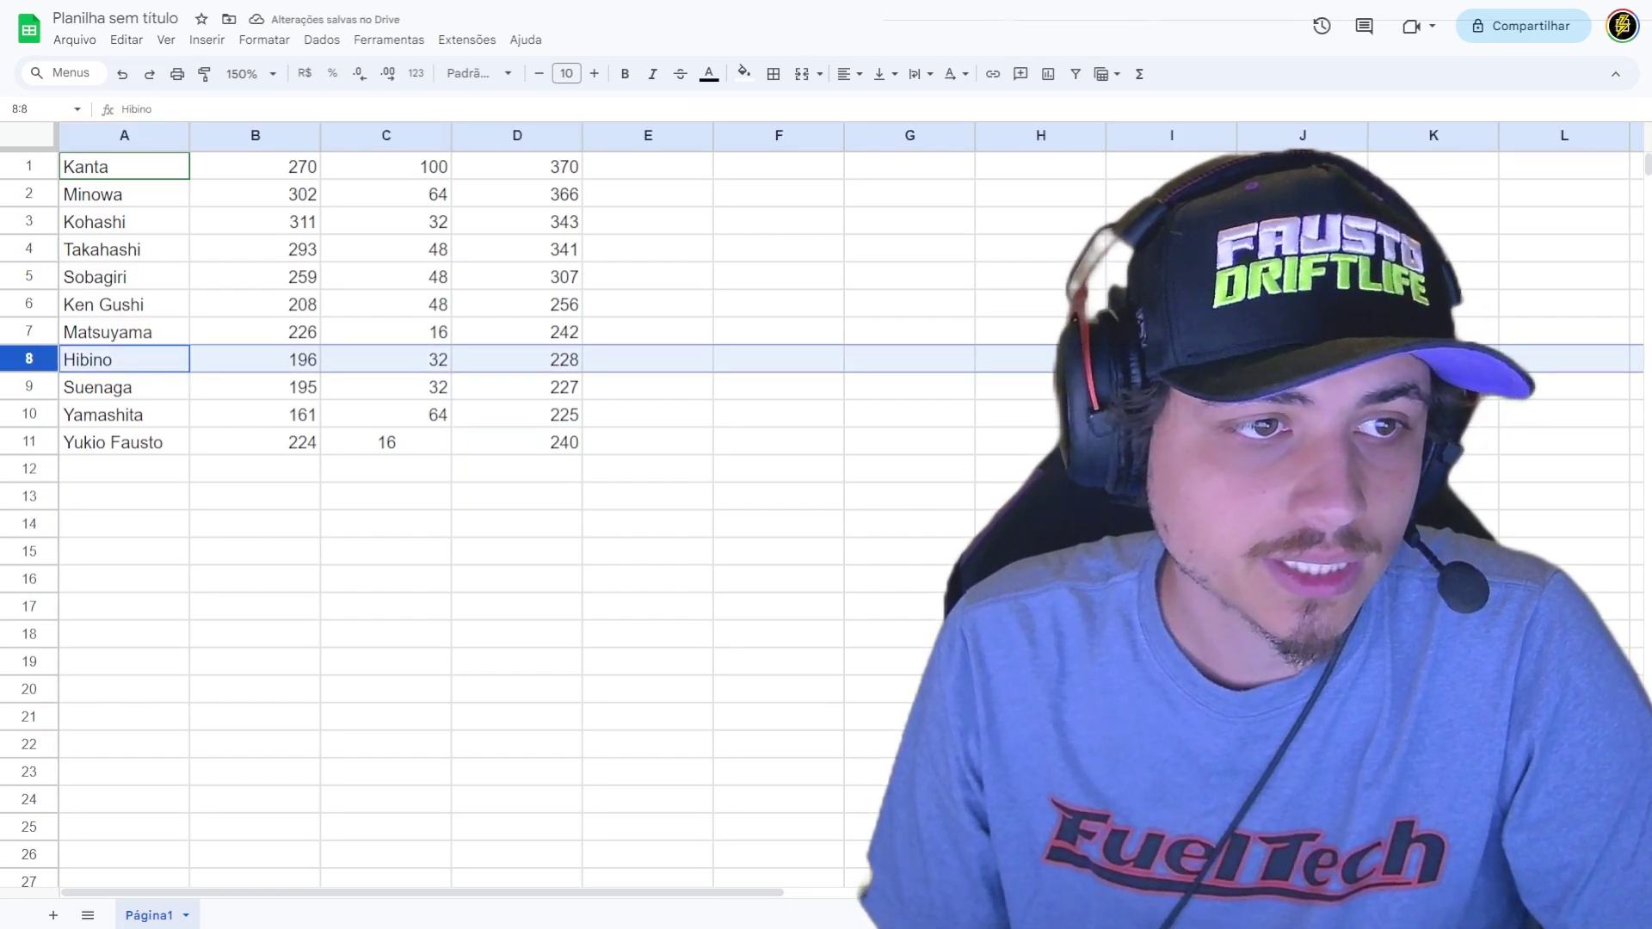
- Try a score of 32 in C11 and compare the row's total with row 6
click(385, 442)
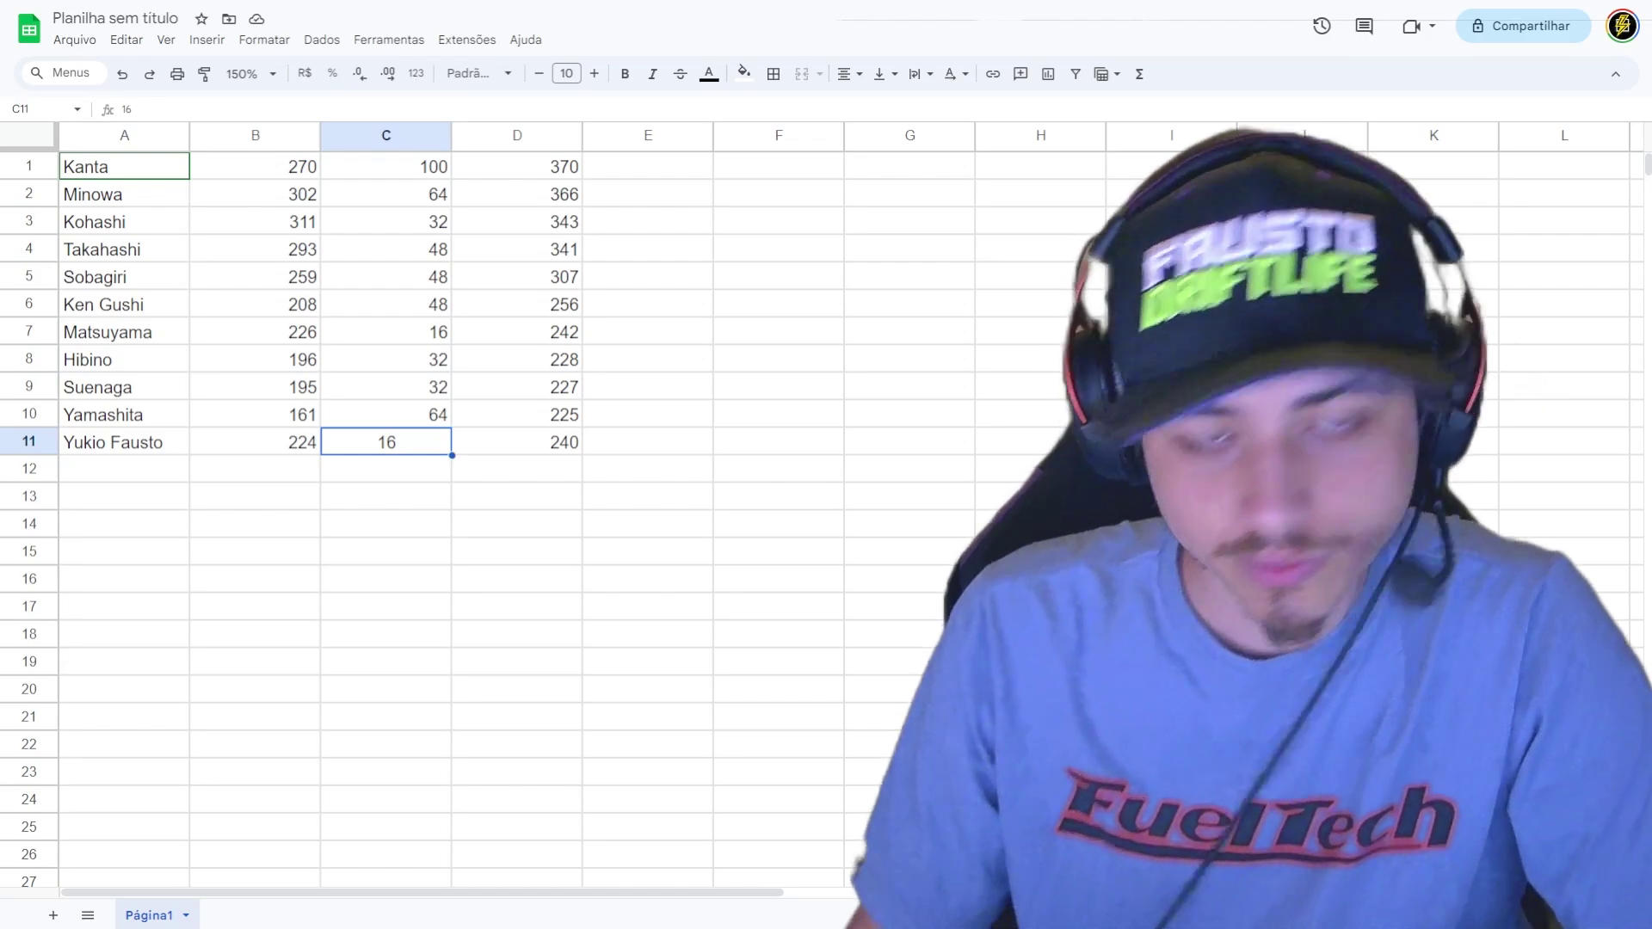
text(32)
key(Return)
click(28, 304)
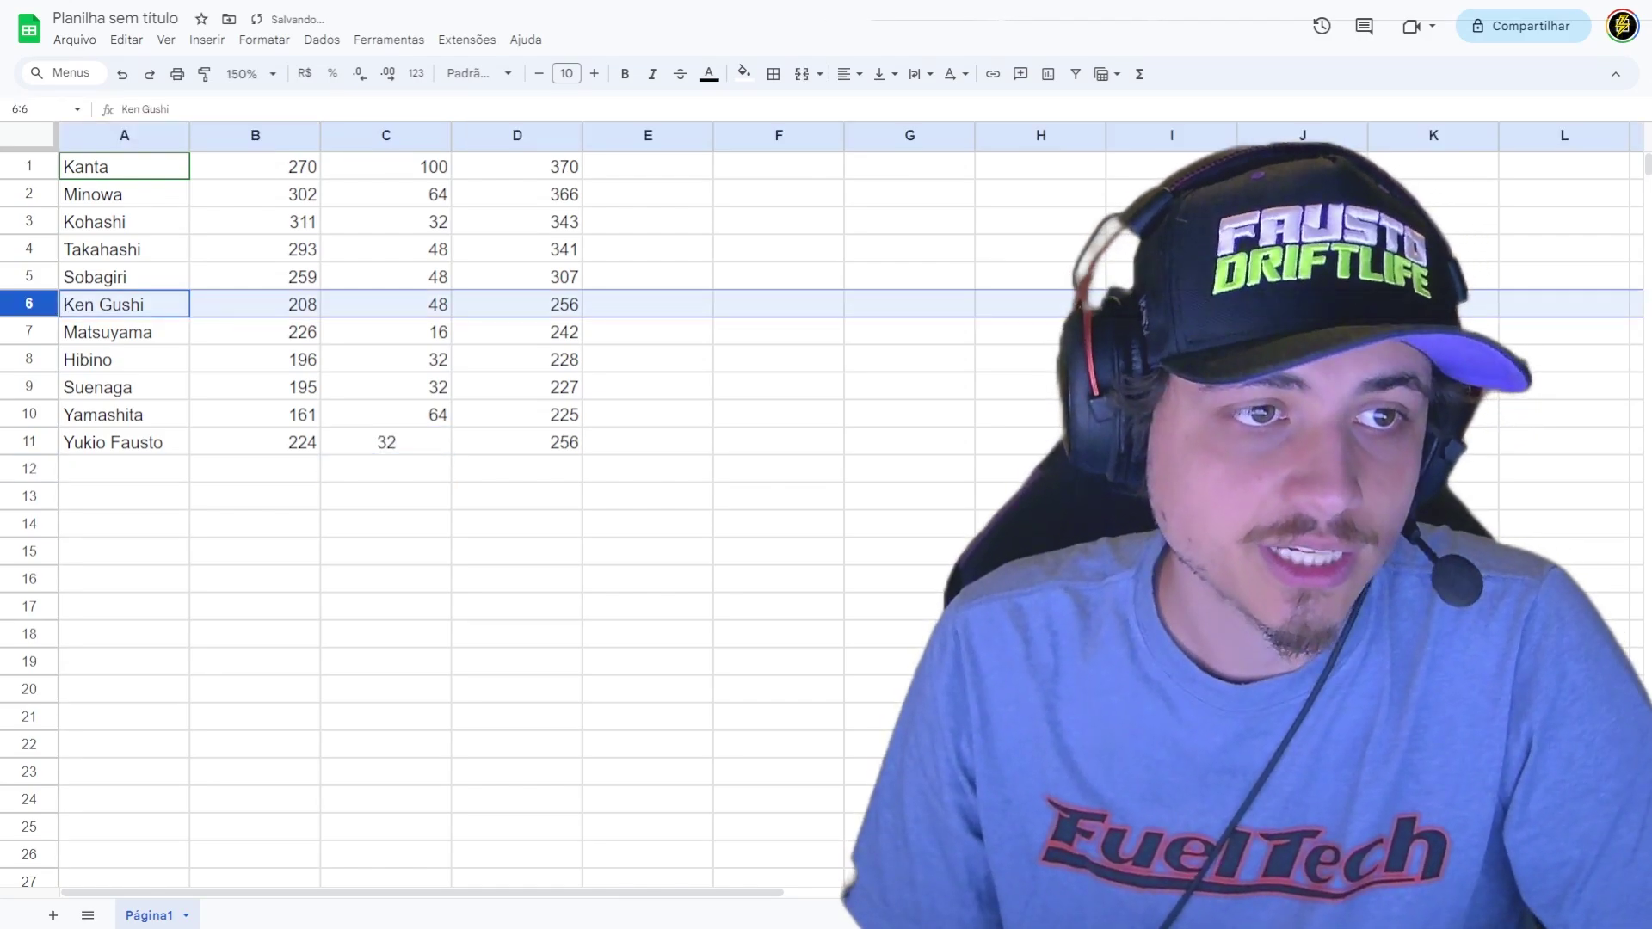
- Try a score of 48 in C11 and compare the totals in D11 and D6
click(386, 441)
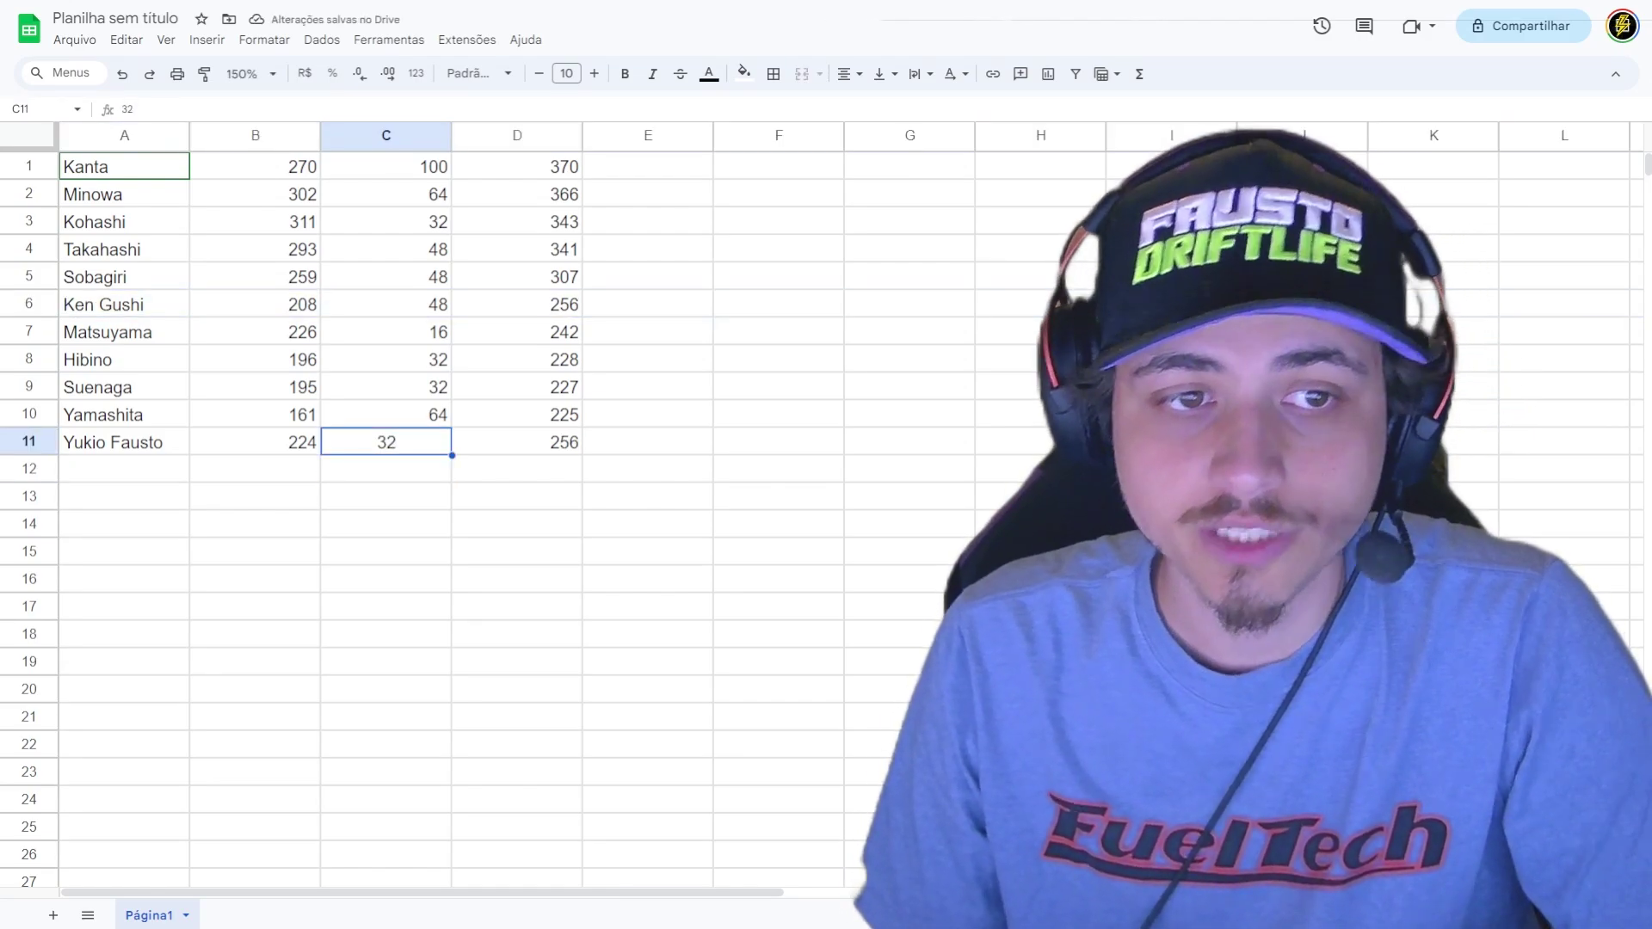
text(48)
key(Return)
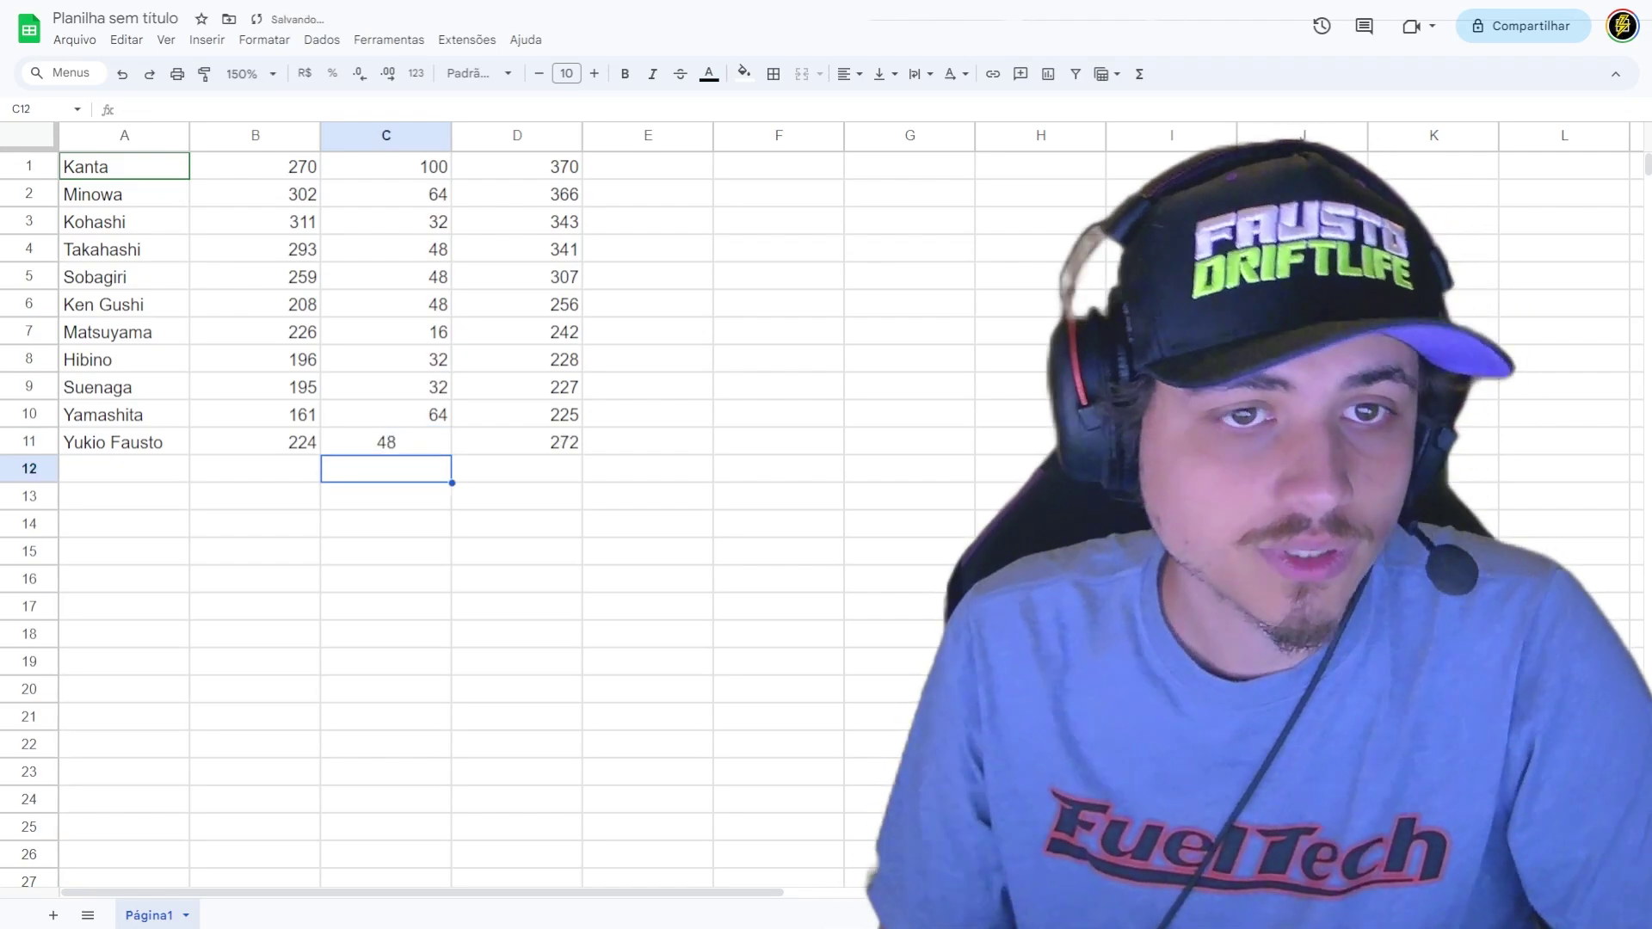
click(516, 442)
click(516, 304)
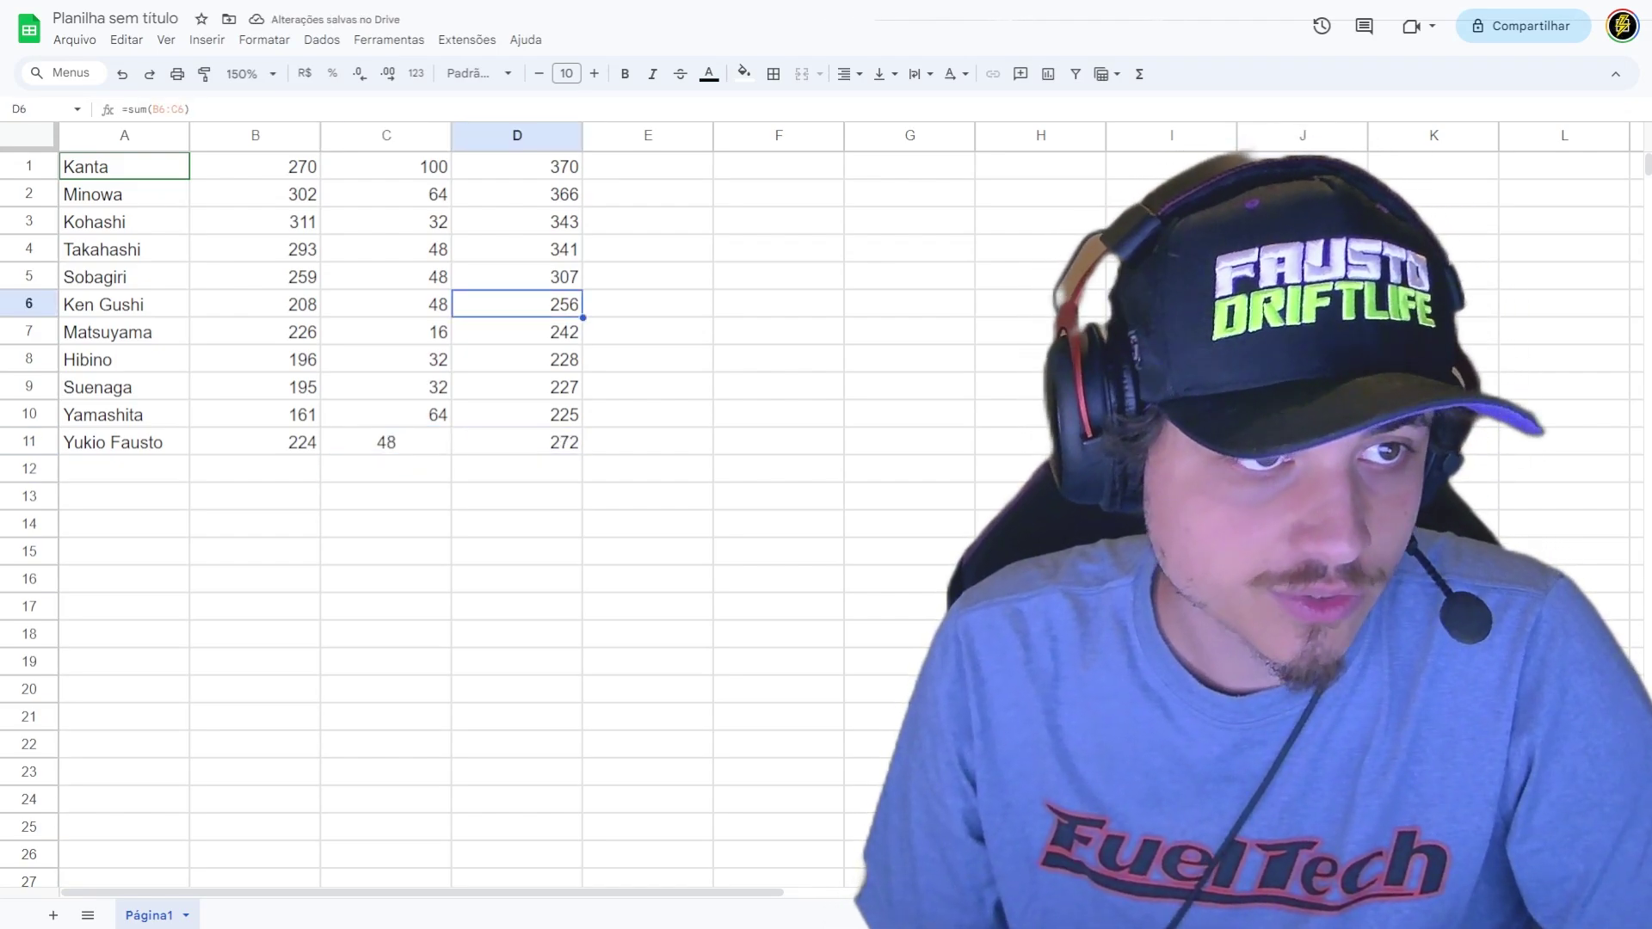
- Try a score of 64 in C11 and compare the row's total with row 5
click(385, 442)
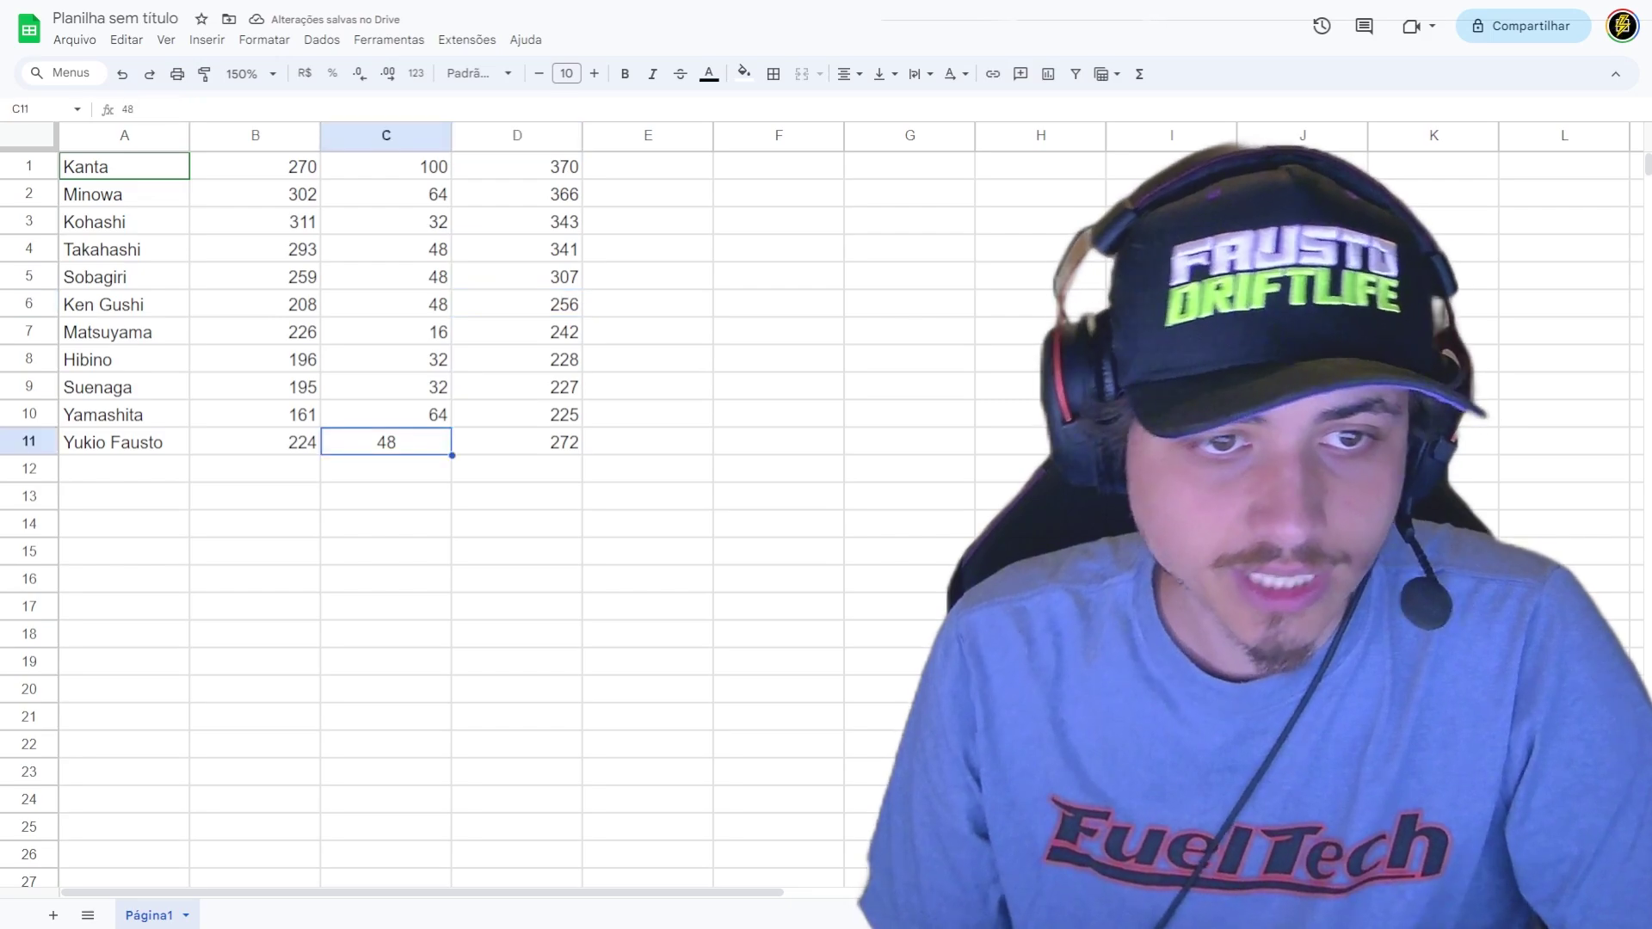
text(64)
key(Return)
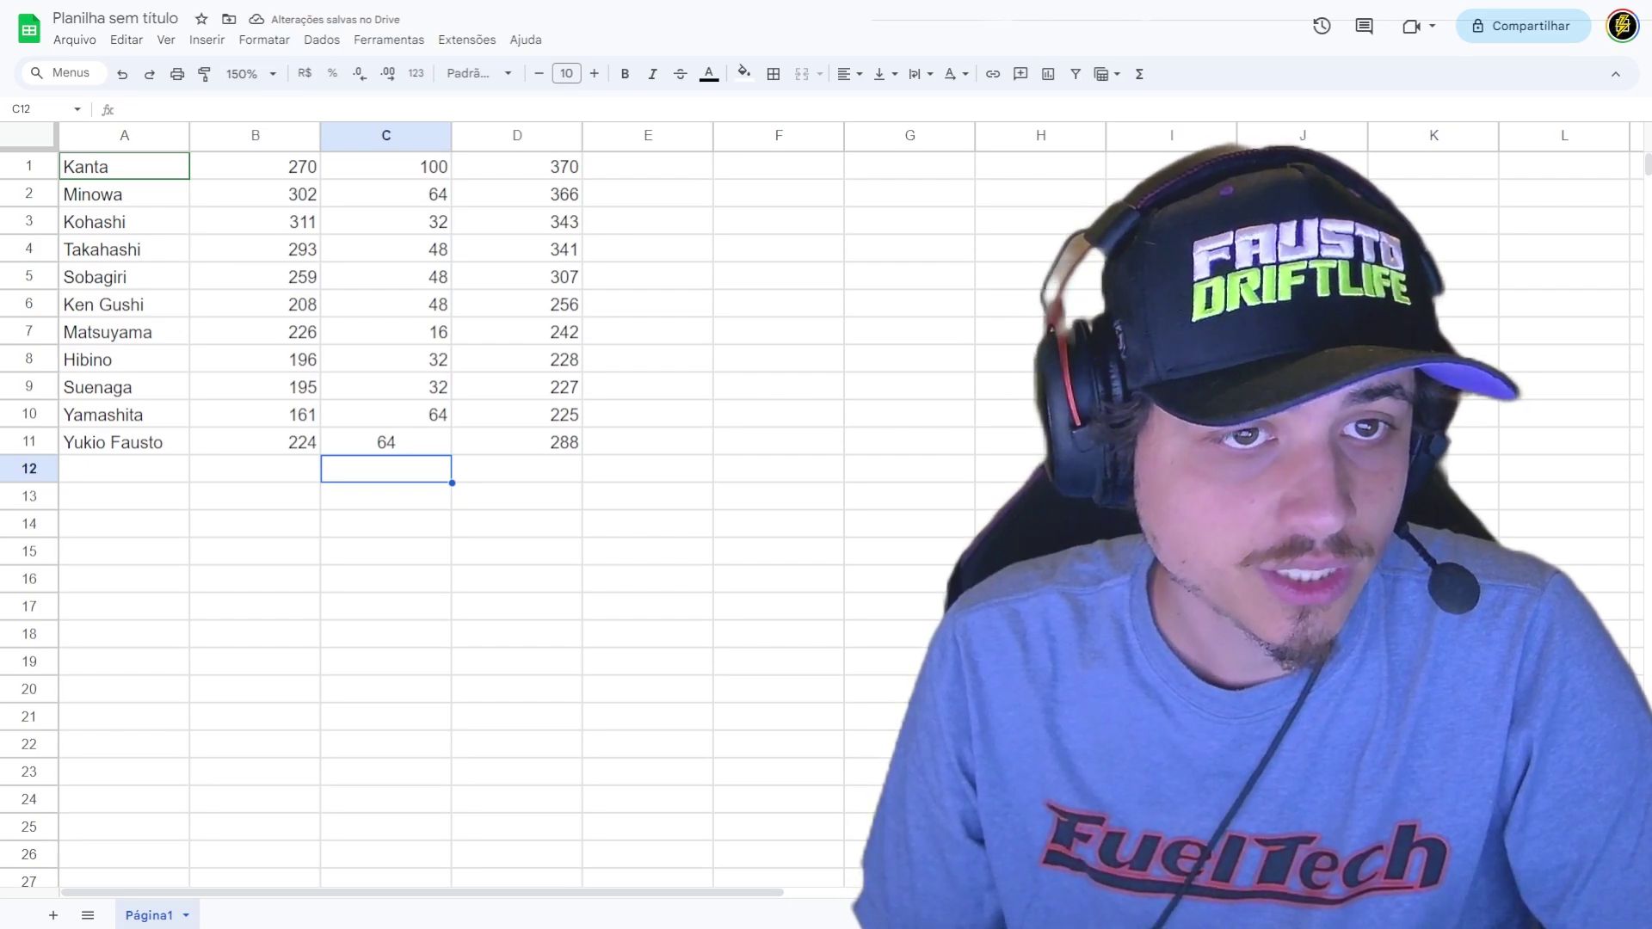
click(29, 276)
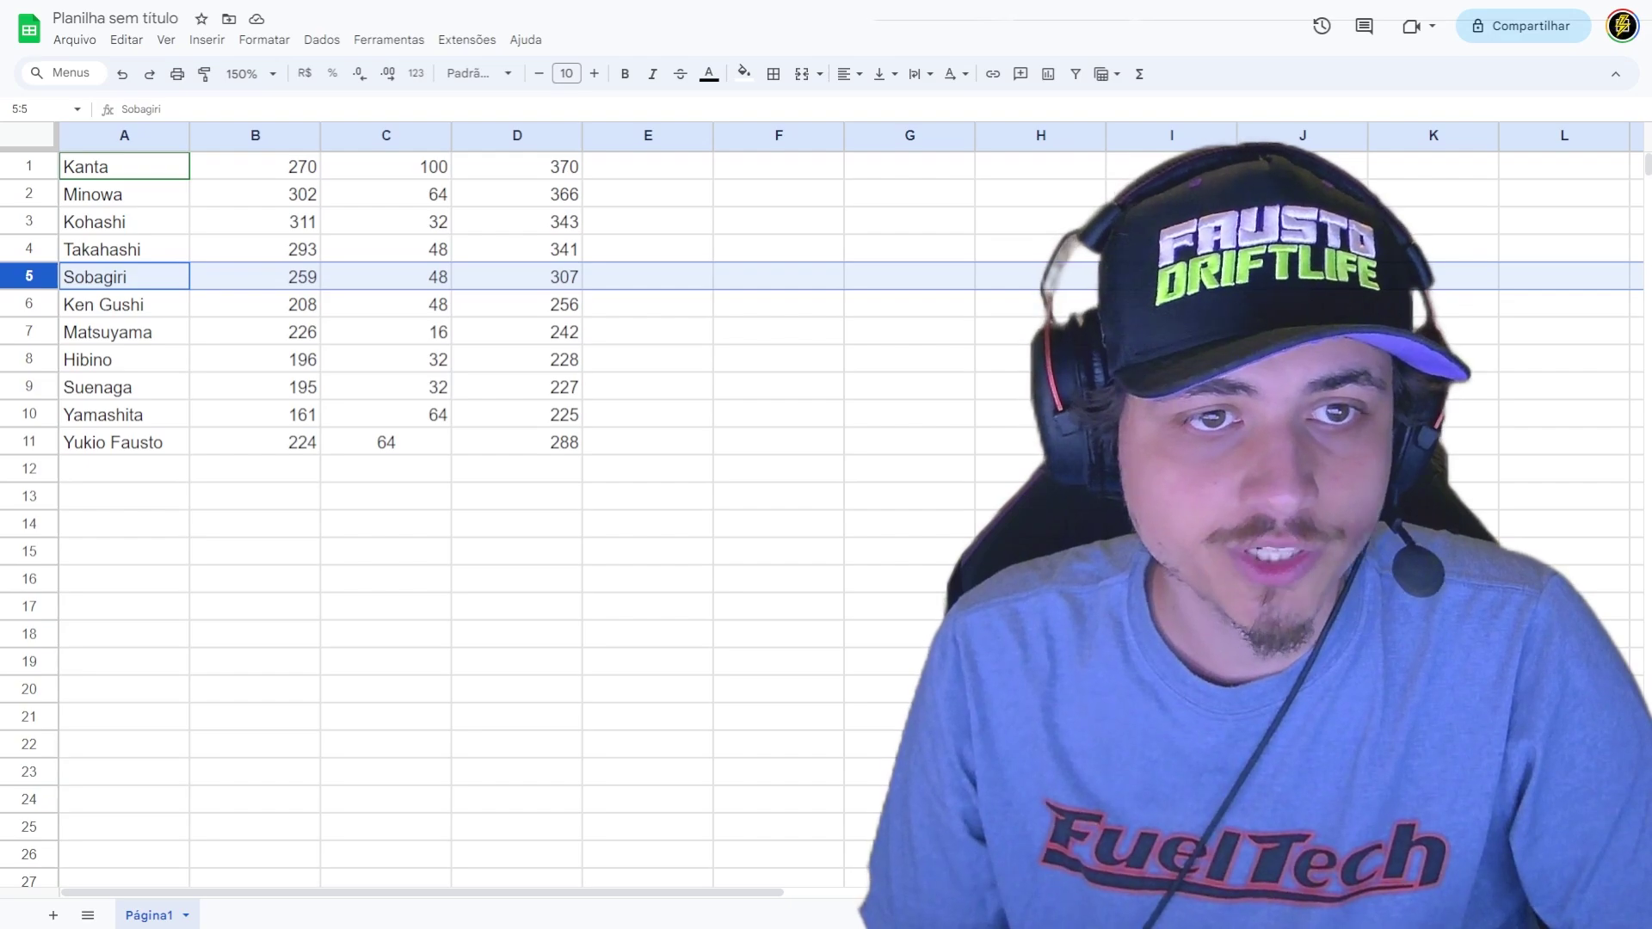
- Undo the trial scores entered in C11
key(ctrl+z)
key(ctrl+z)
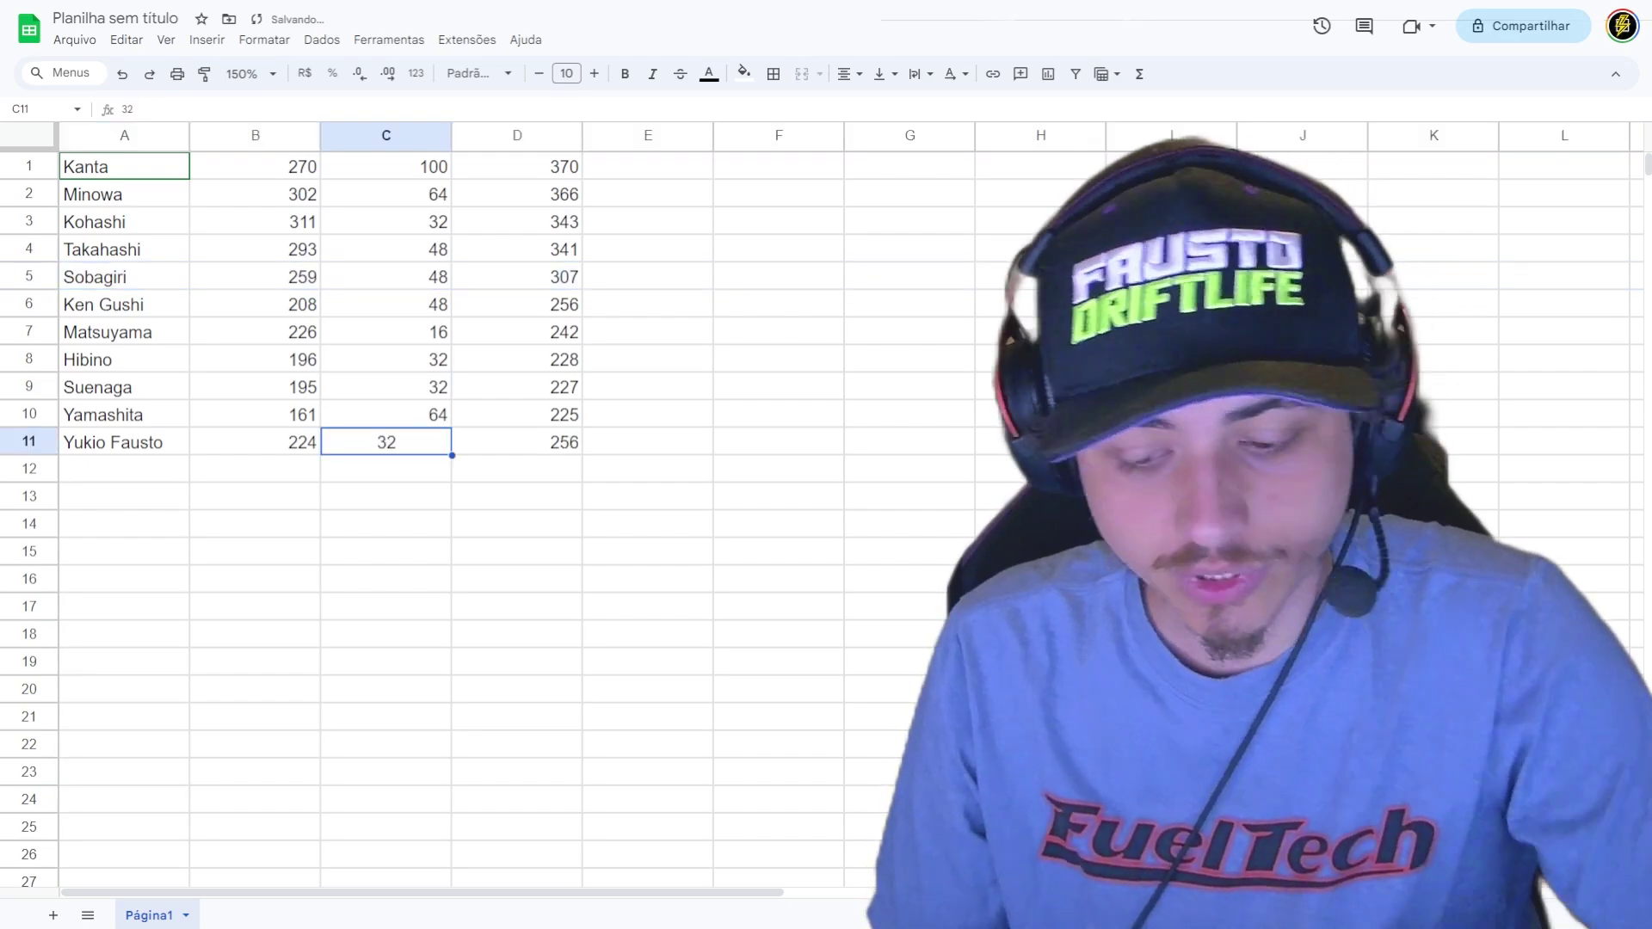
key(ctrl+z)
click(385, 496)
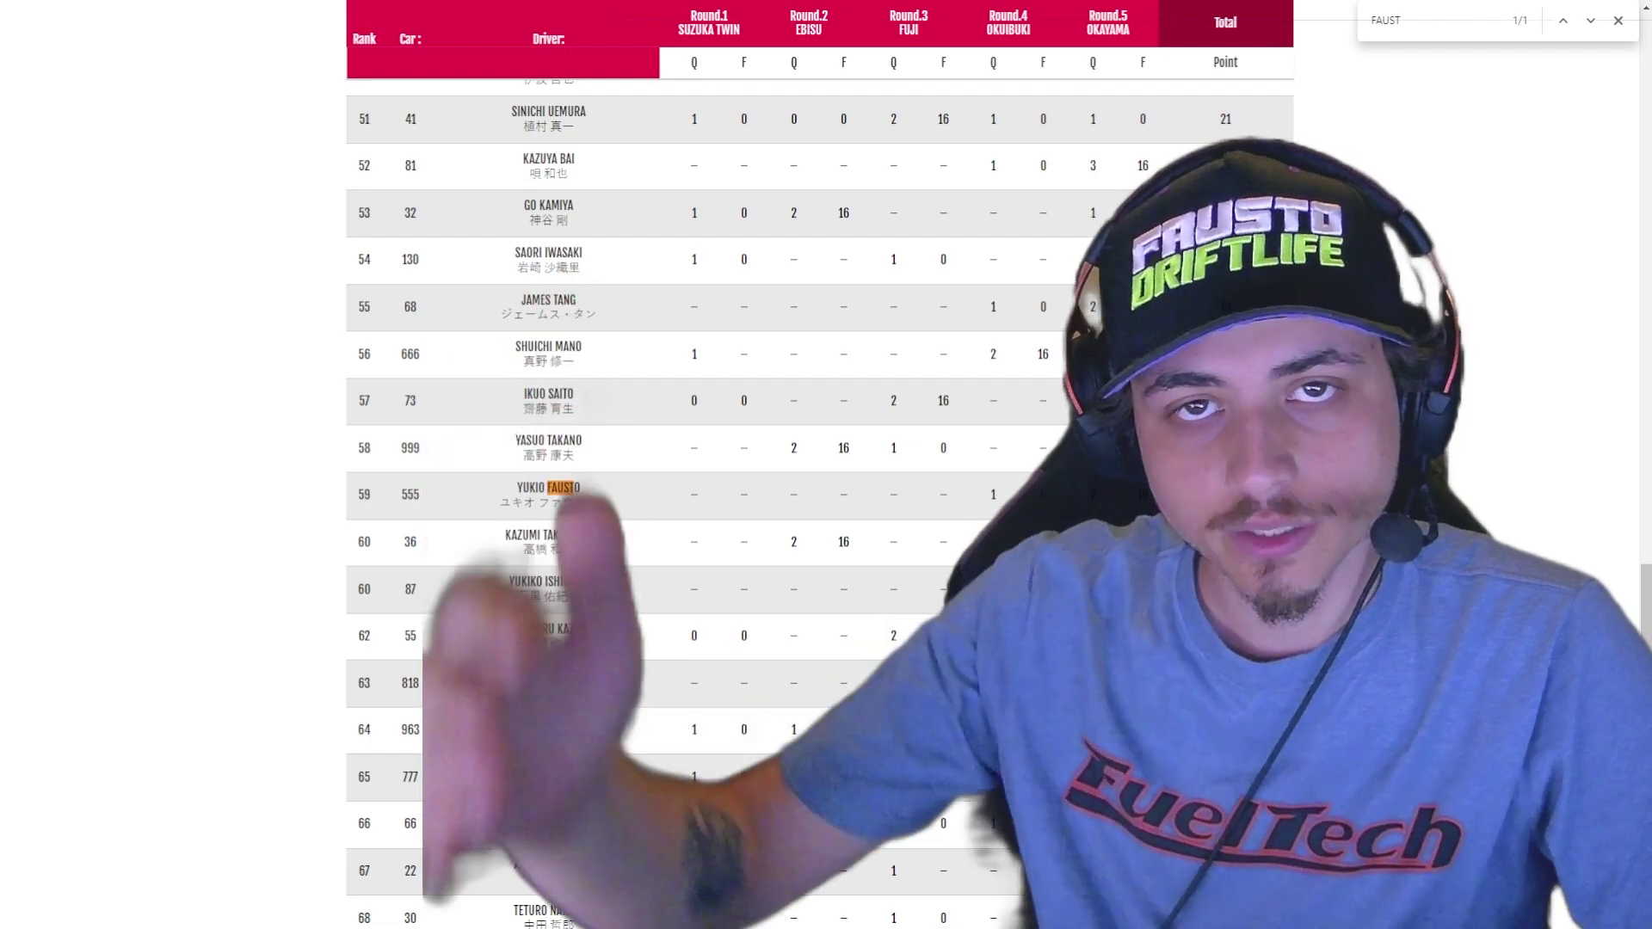
- Examine the rank of car 555 in the 2019 and 2020 FDJ standings, highlighting its row in each
drag(356, 495, 598, 504)
click(598, 504)
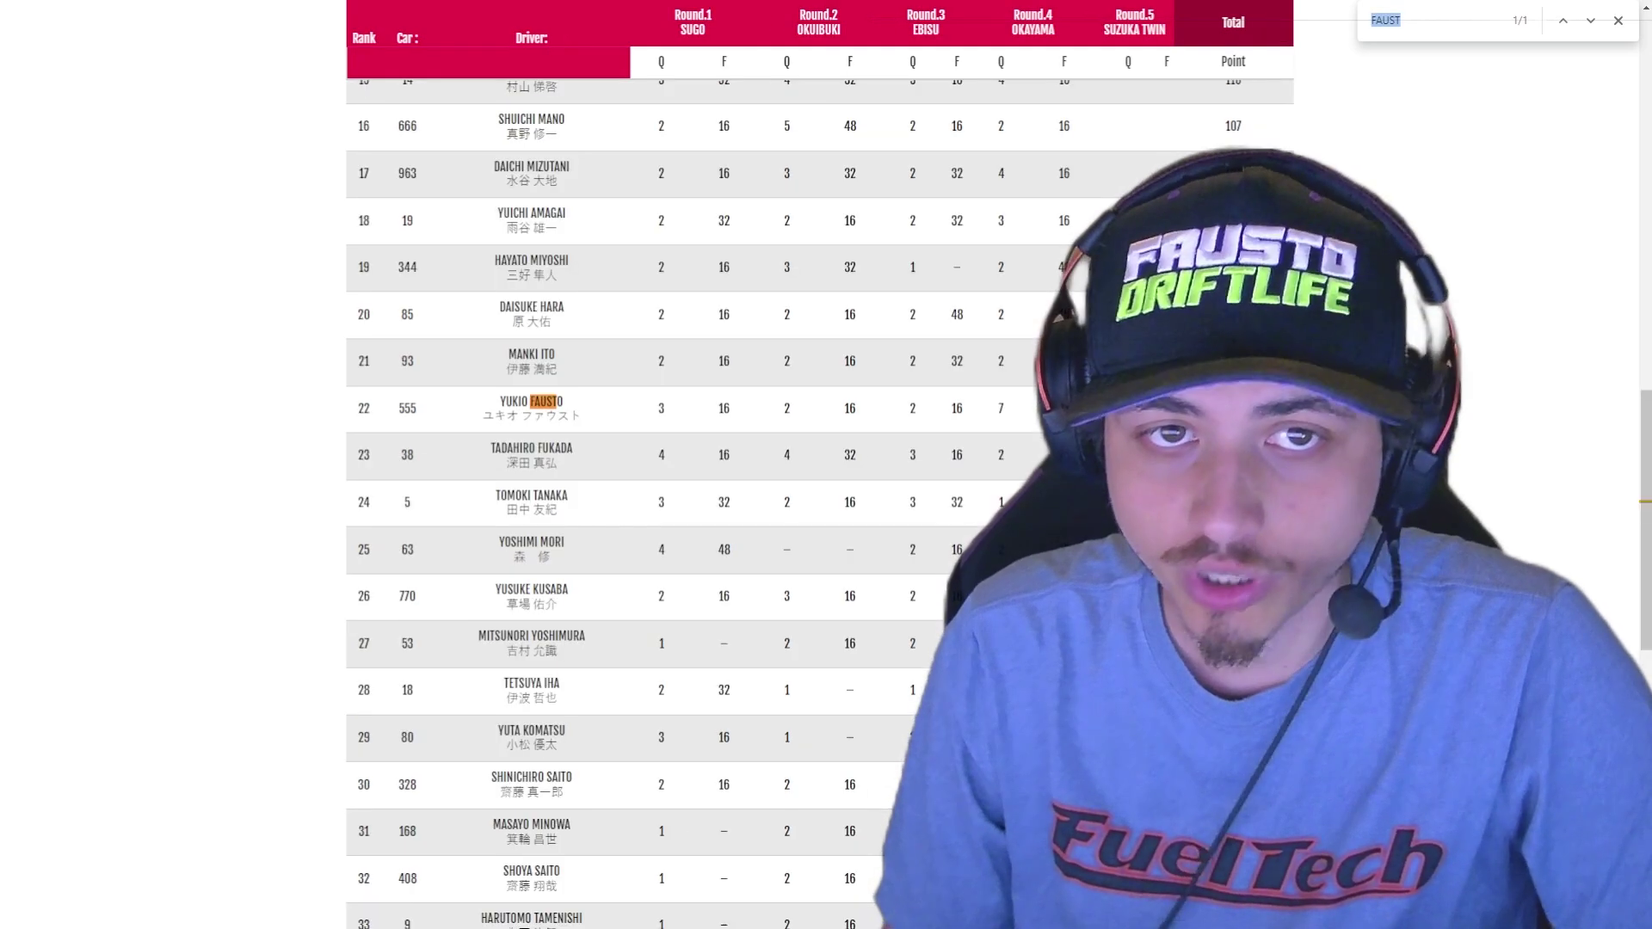
scroll(819, 504, up, 1)
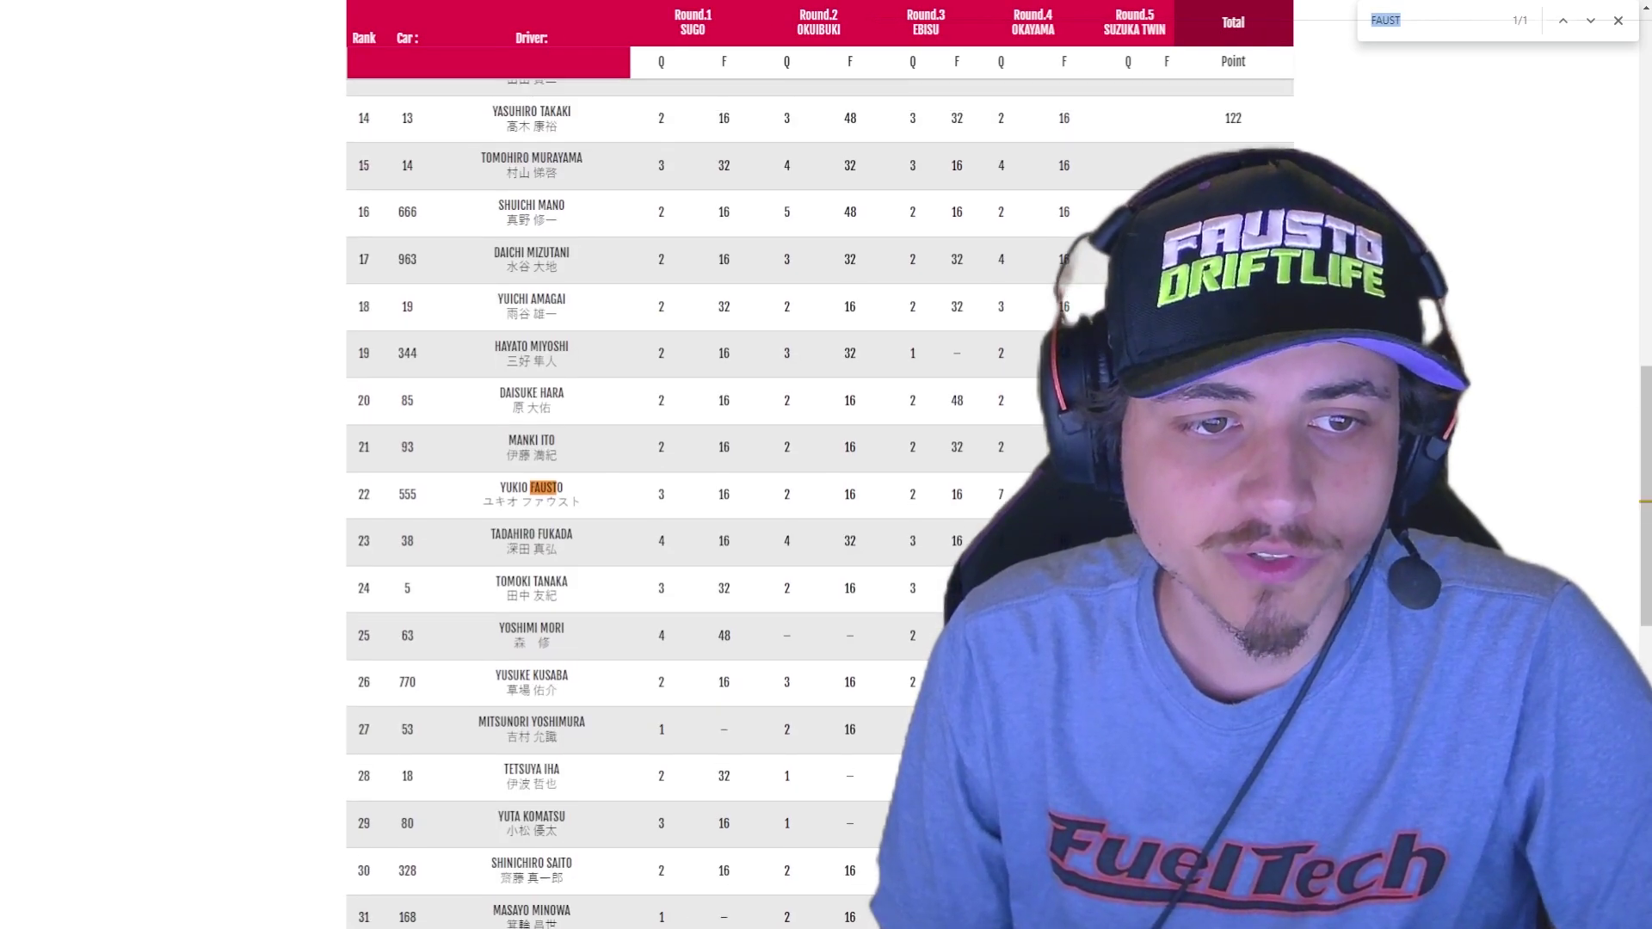
drag(356, 494, 582, 503)
- Examine the rank of car 555 in the next two seasons' FDJ standings, up to 2022
key(ctrl+Tab)
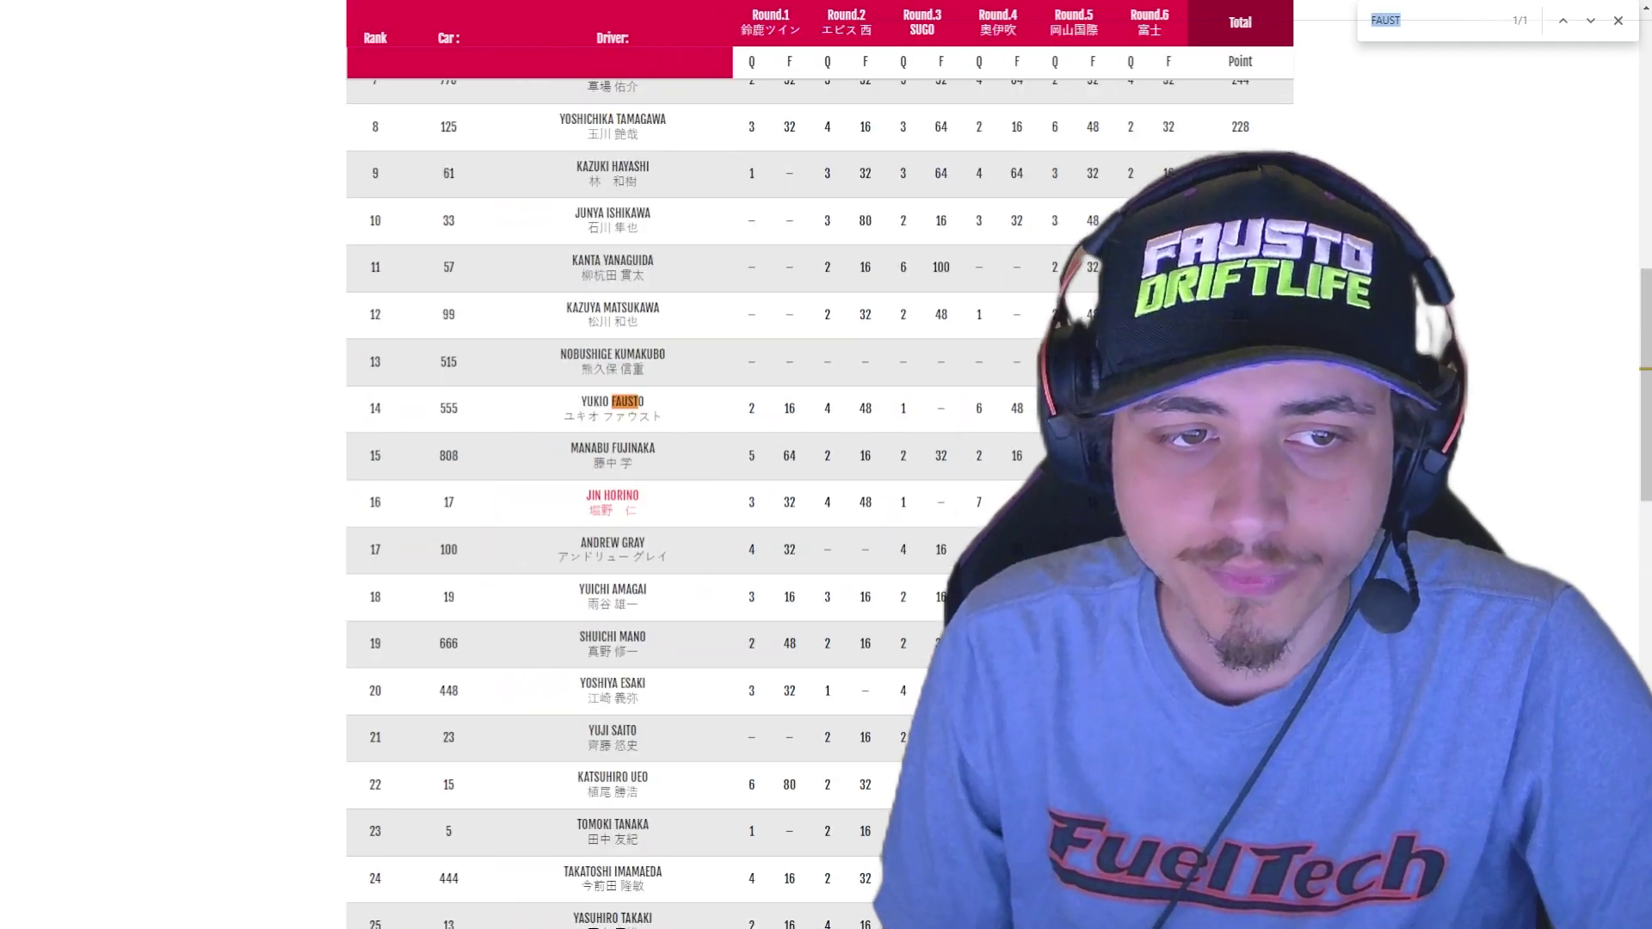
scroll(818, 499, up, 1)
drag(366, 495, 663, 503)
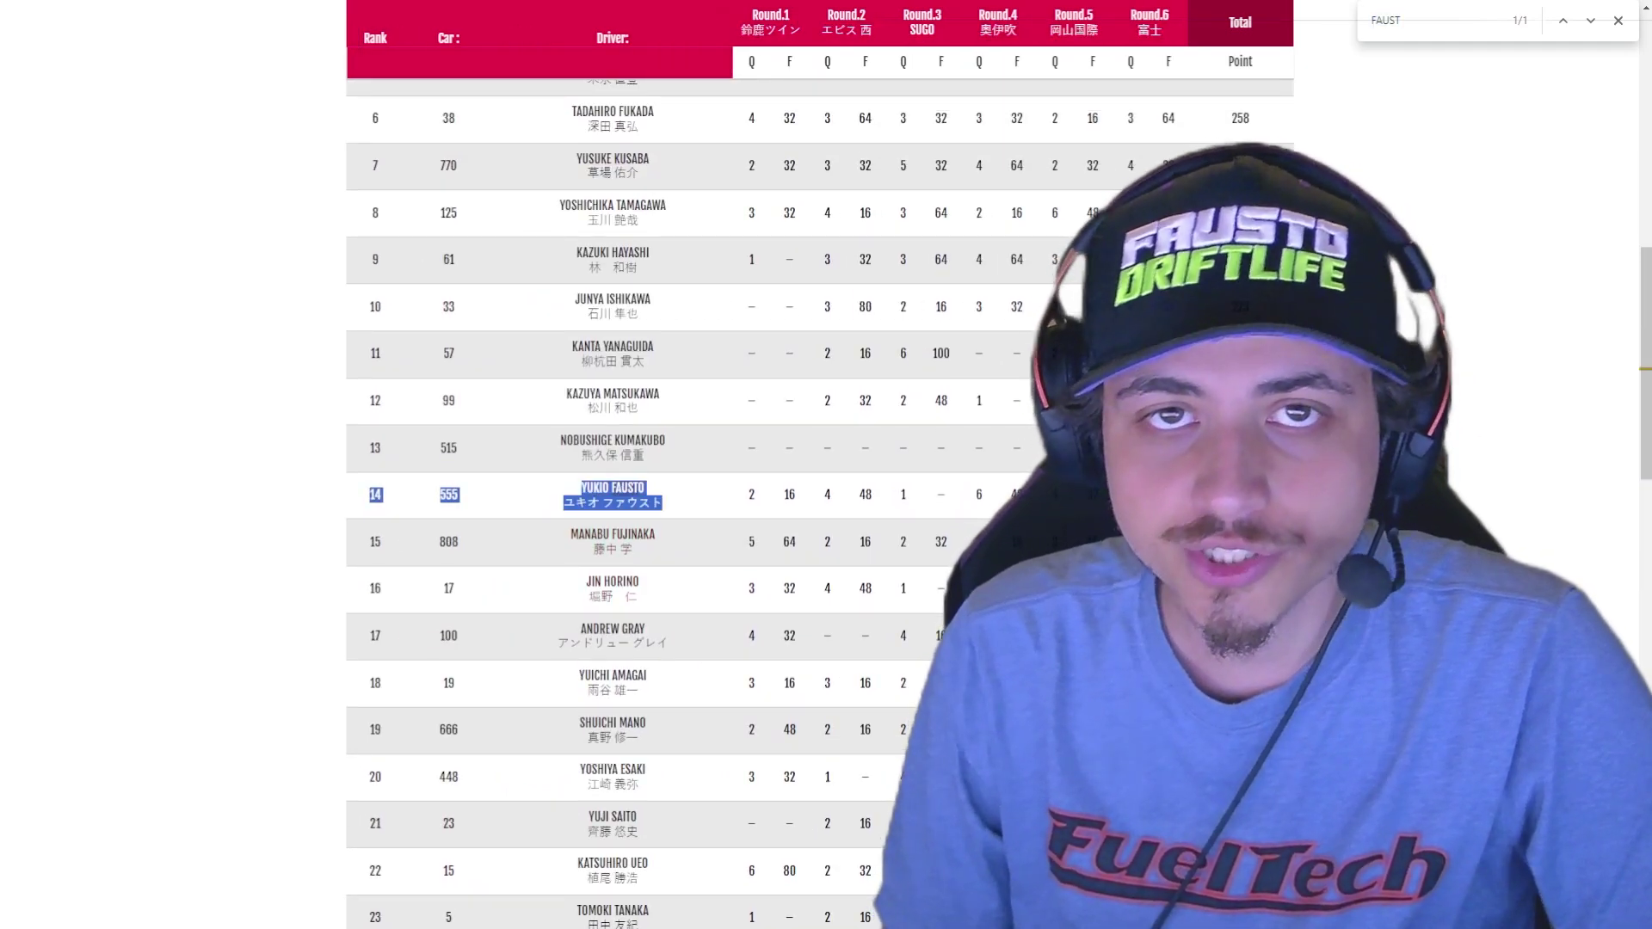
click(613, 495)
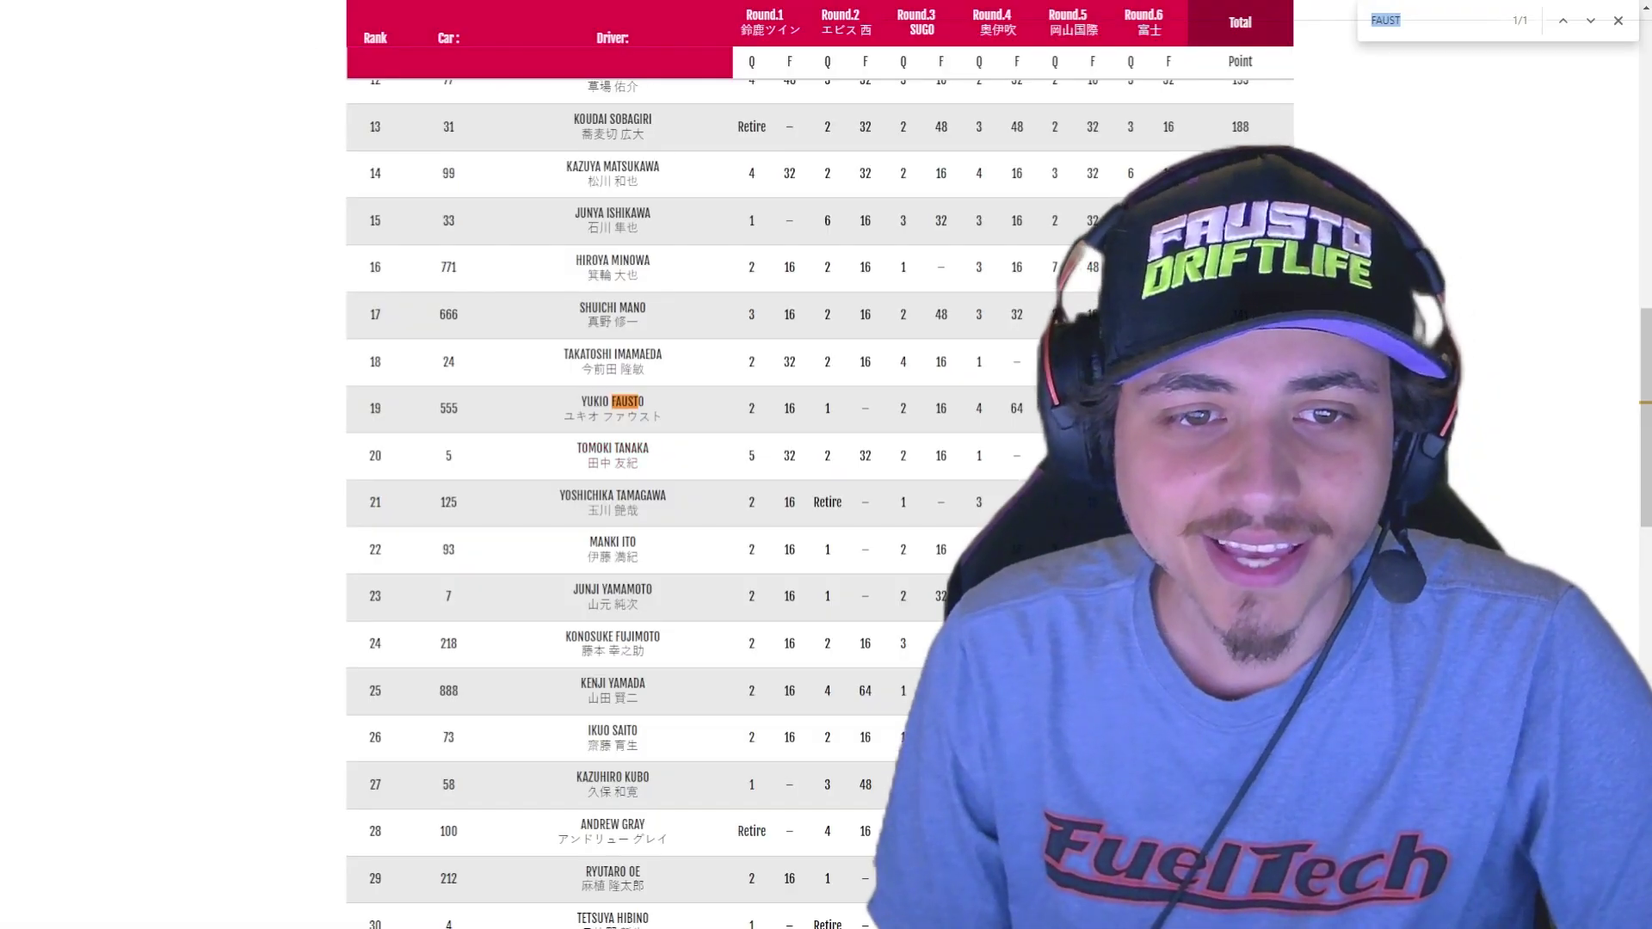
scroll(817, 499, up, 3)
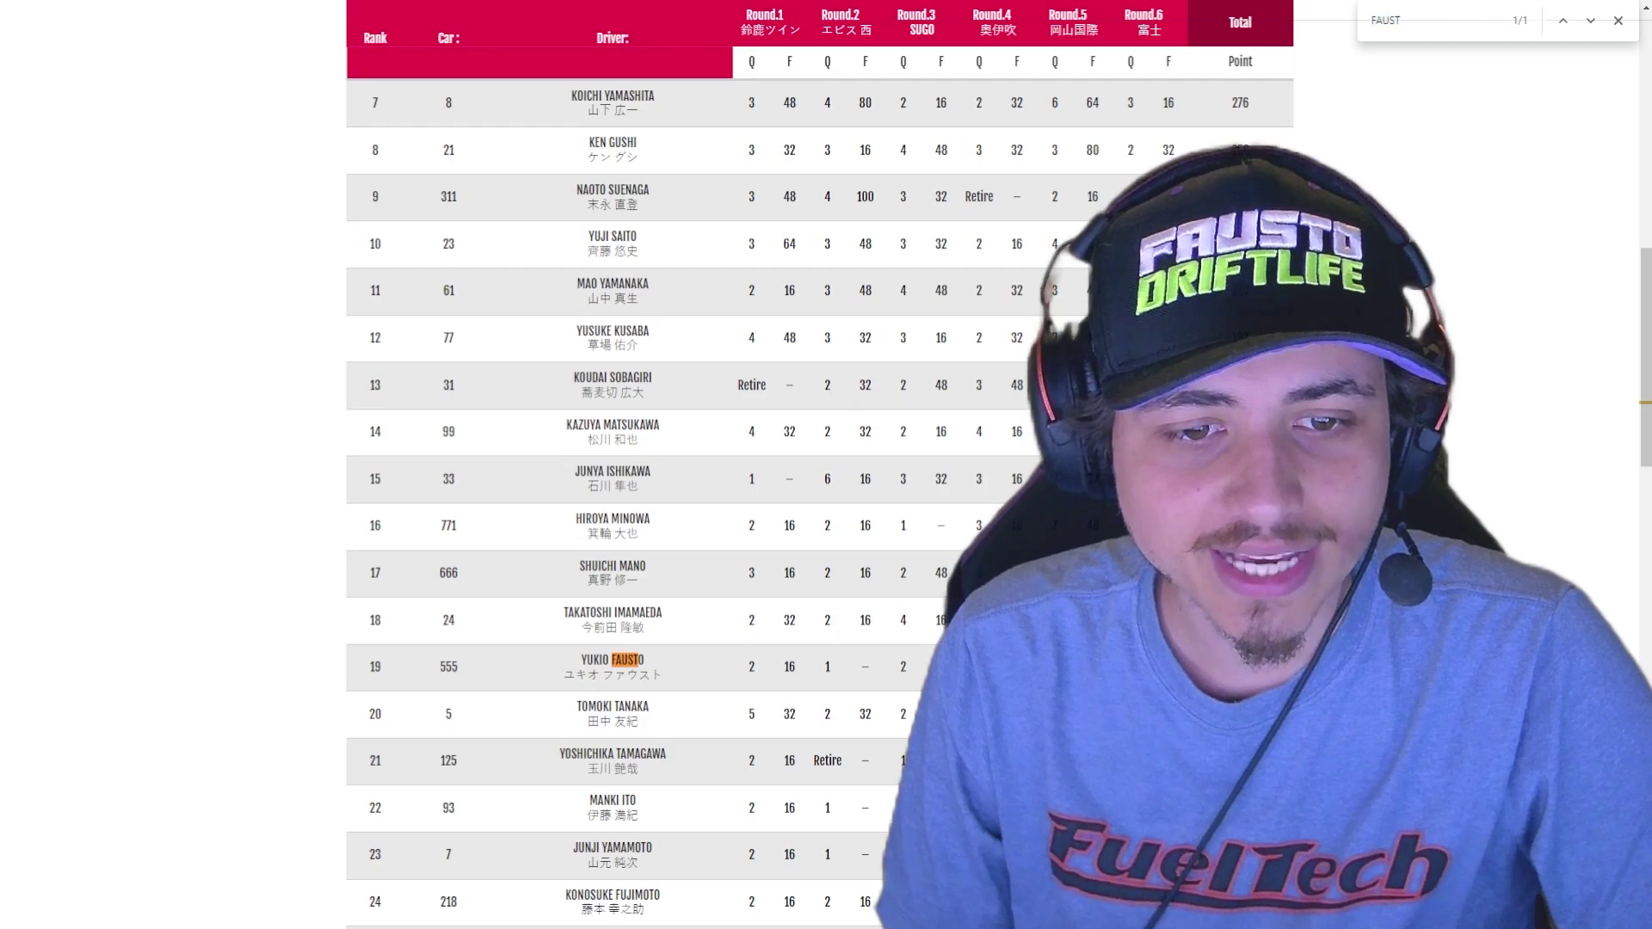
drag(368, 667, 361, 34)
click(625, 660)
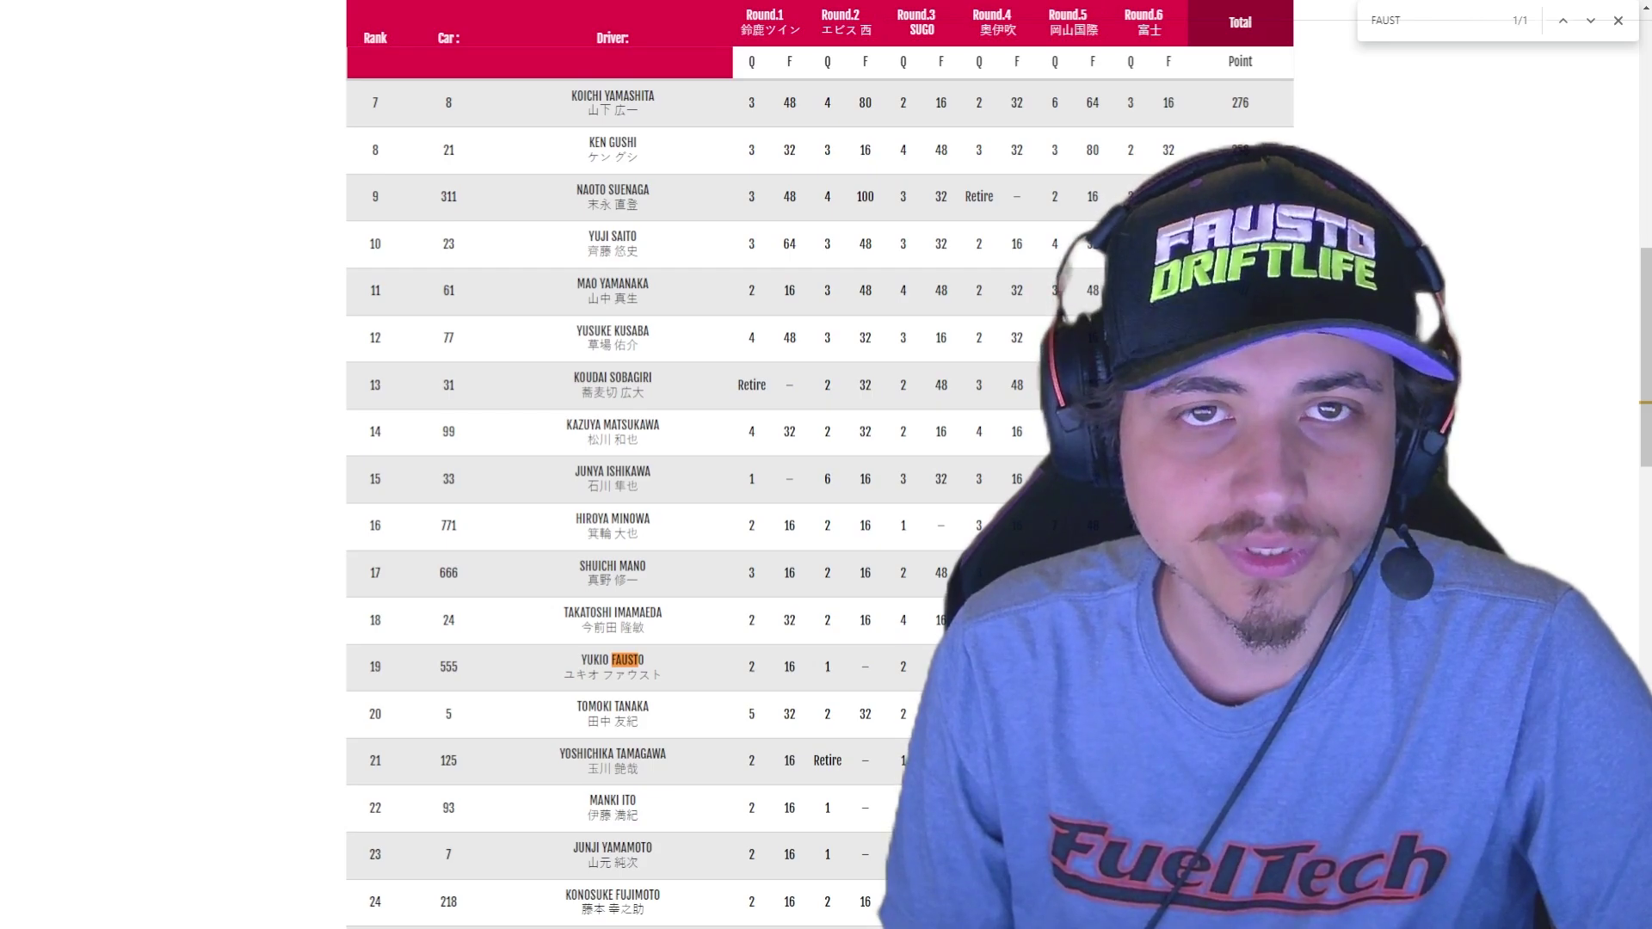
- Search the 2023 FDJ standings for "koji", and examine the upper ranks, highlighting the row of car 123
key(ctrl+f)
text(koji)
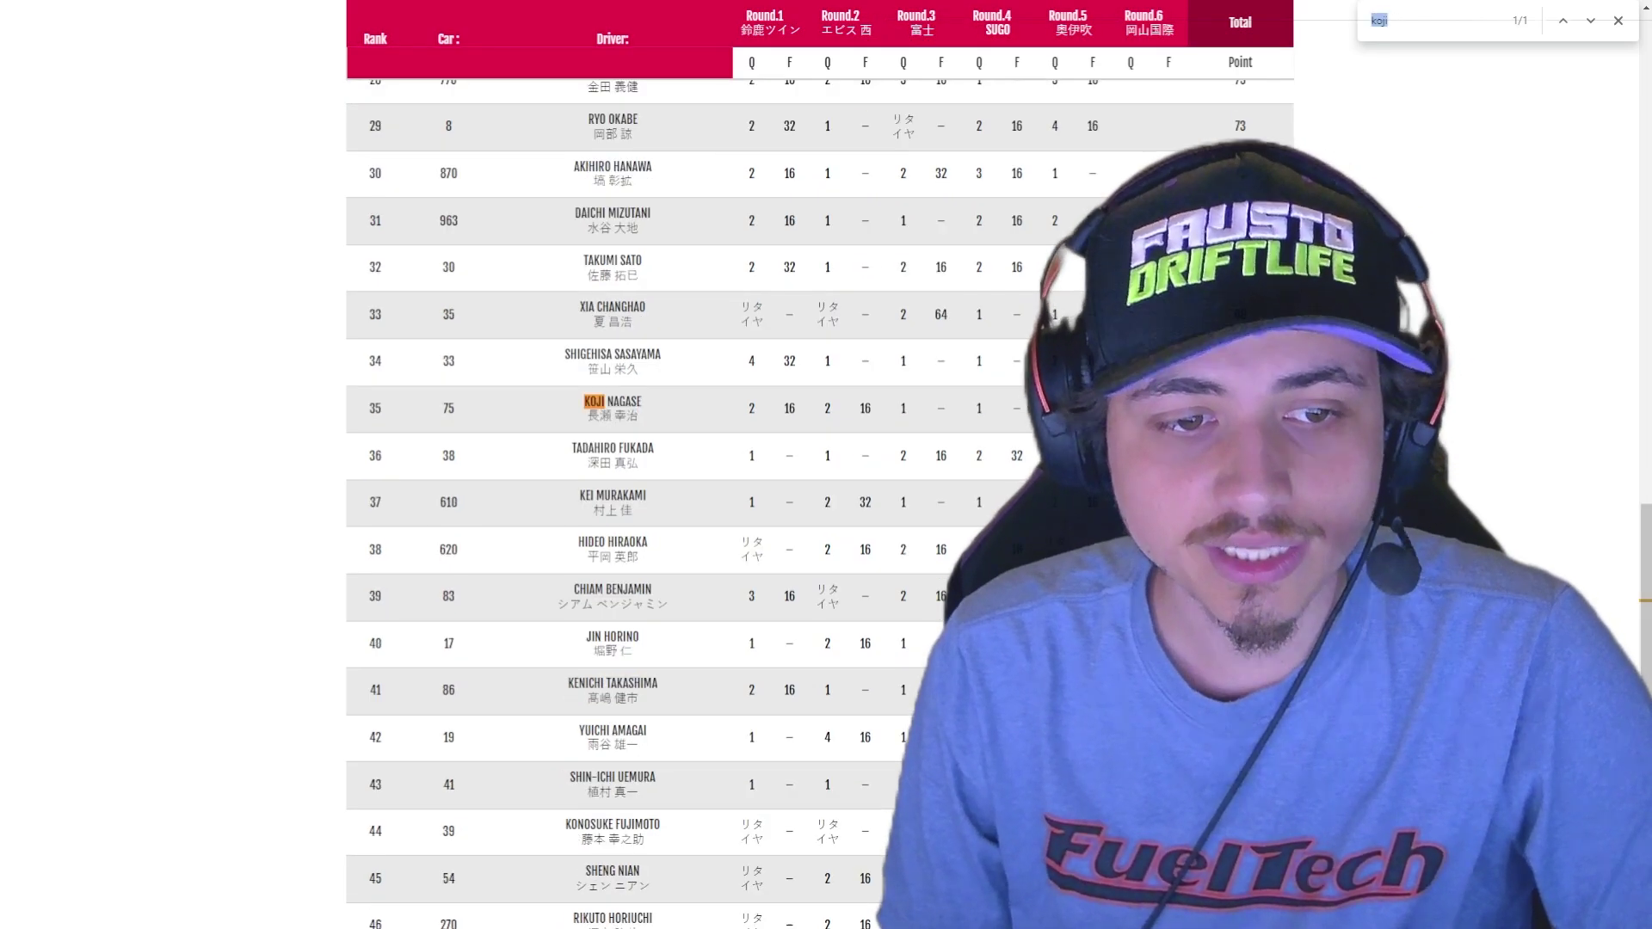
scroll(819, 499, up, 10)
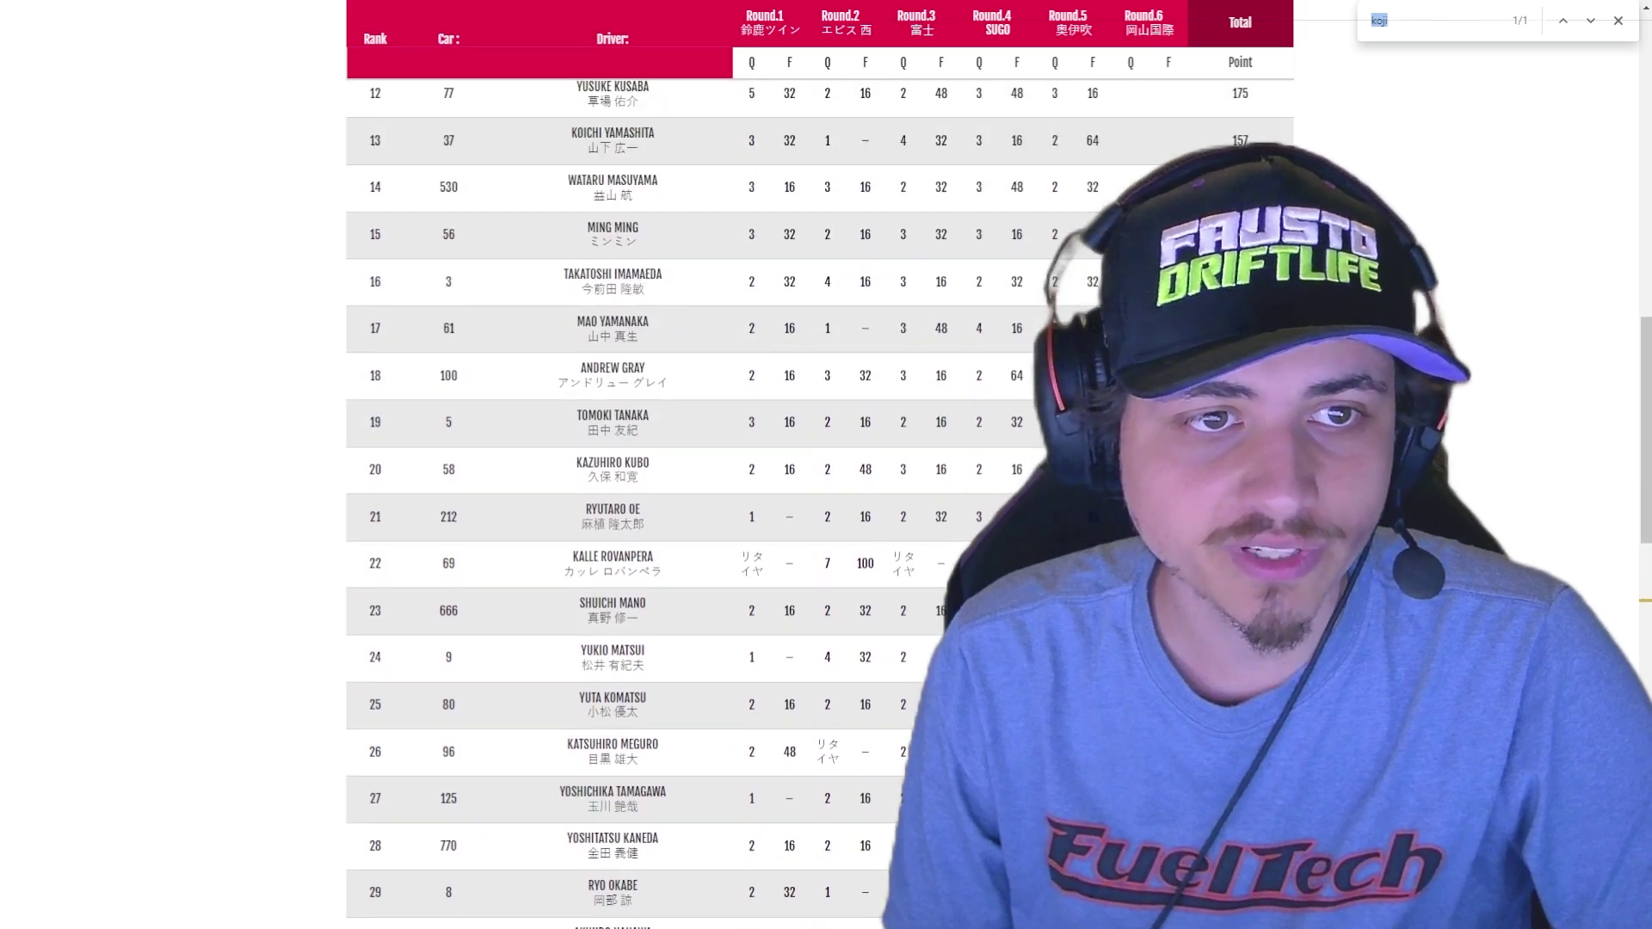
scroll(819, 499, up, 4)
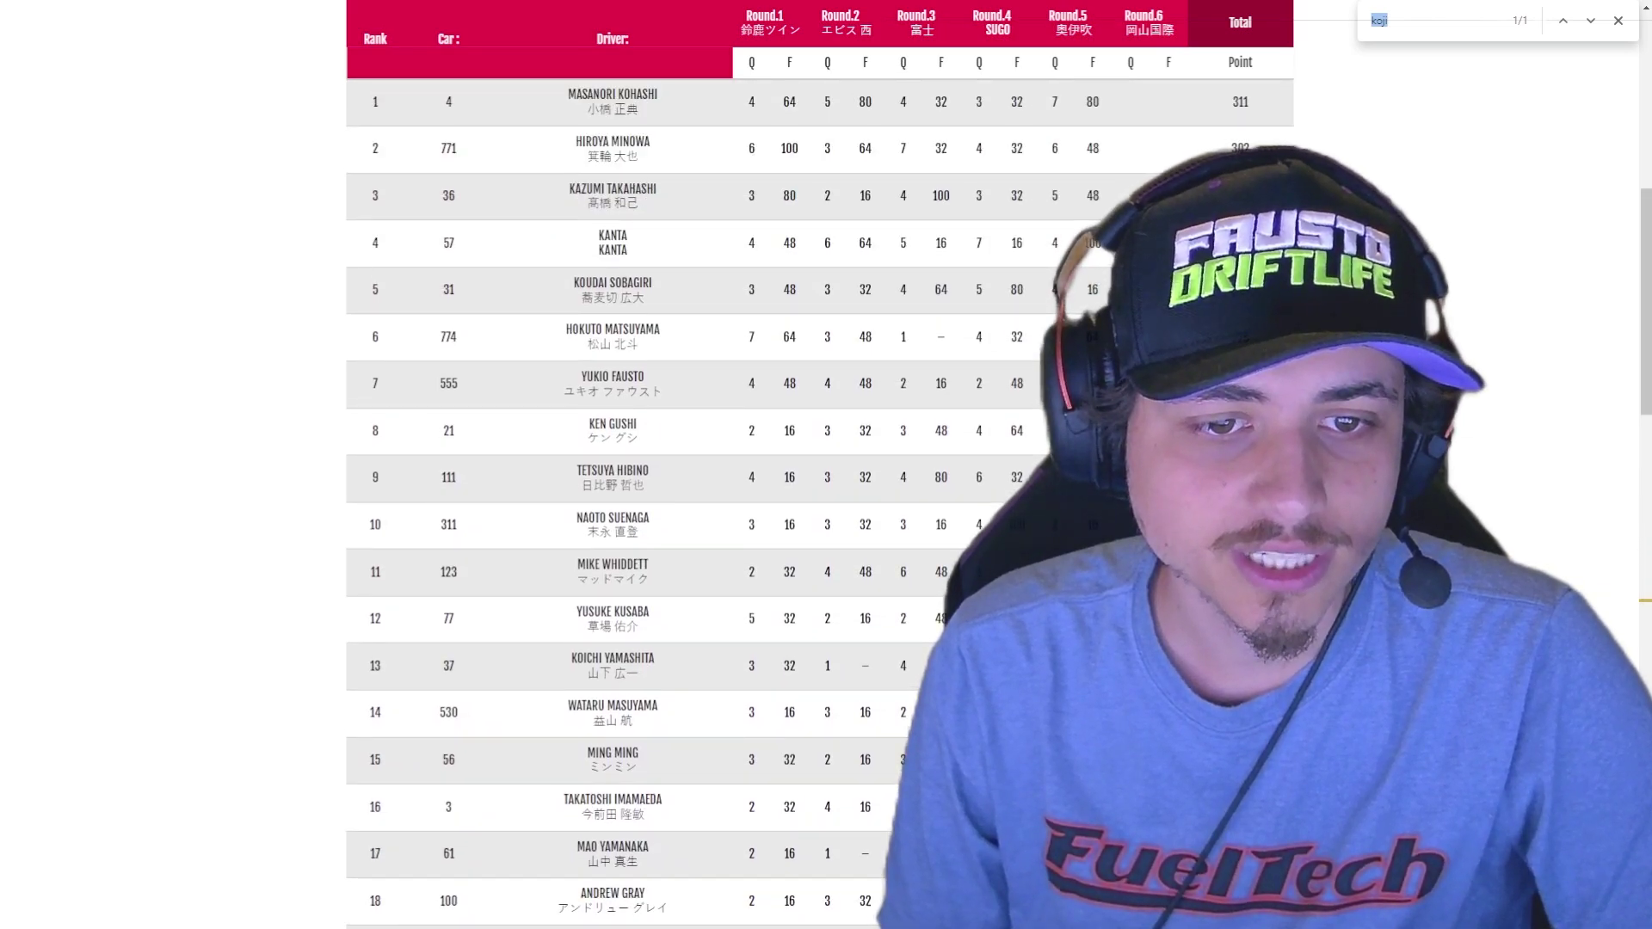
drag(361, 572, 831, 572)
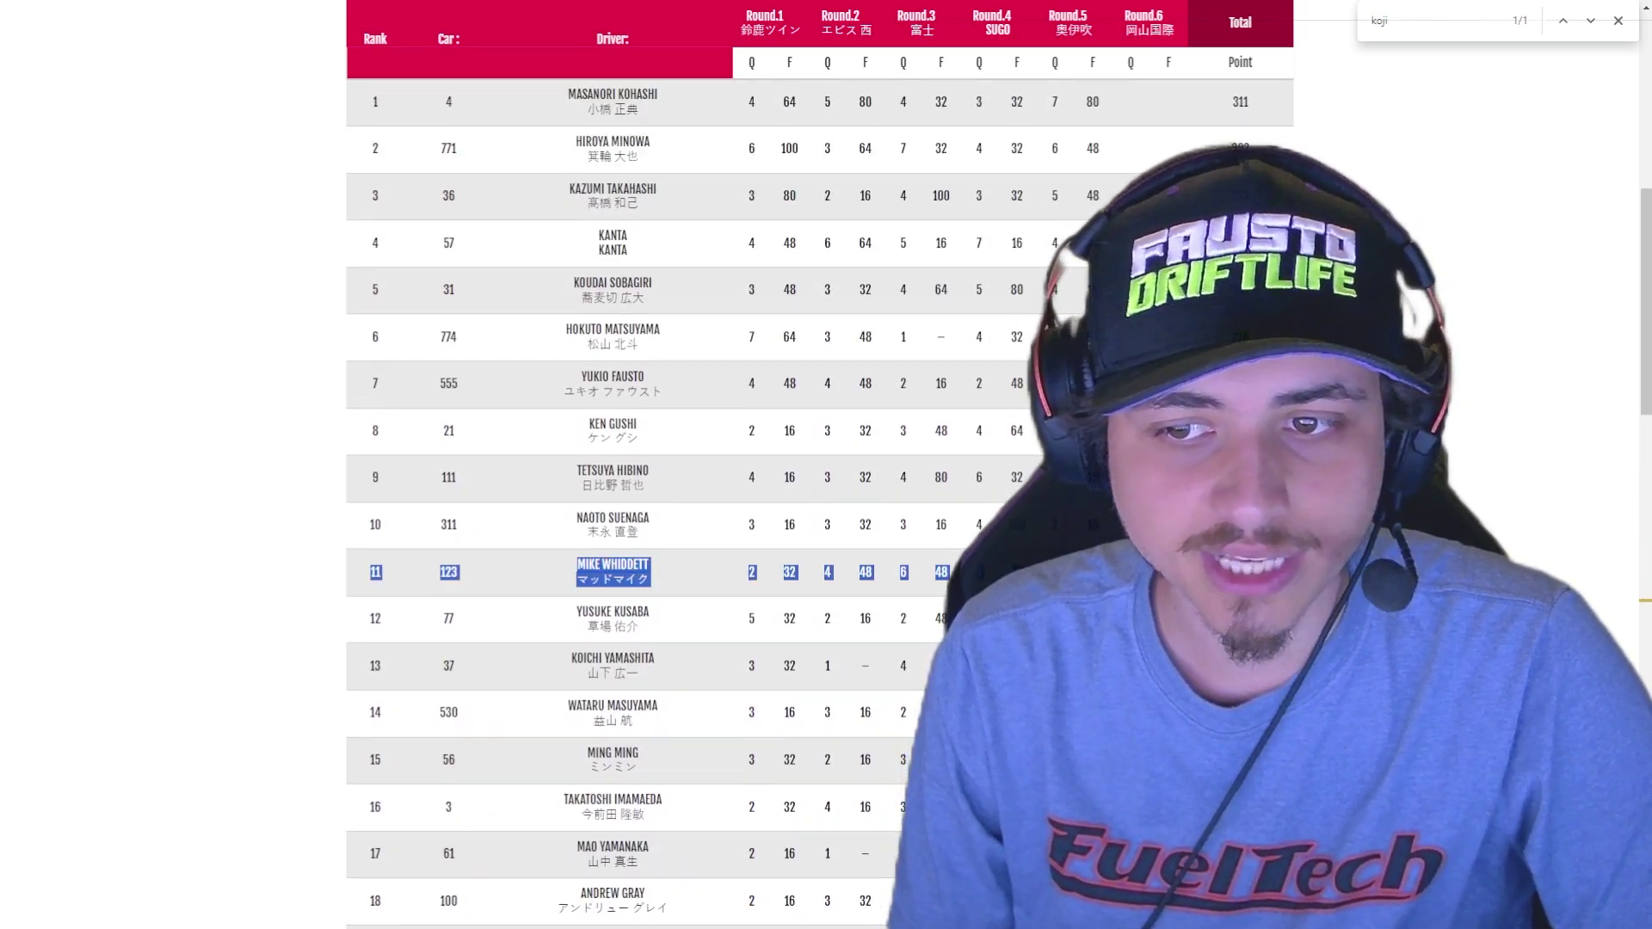
scroll(819, 499, up, 2)
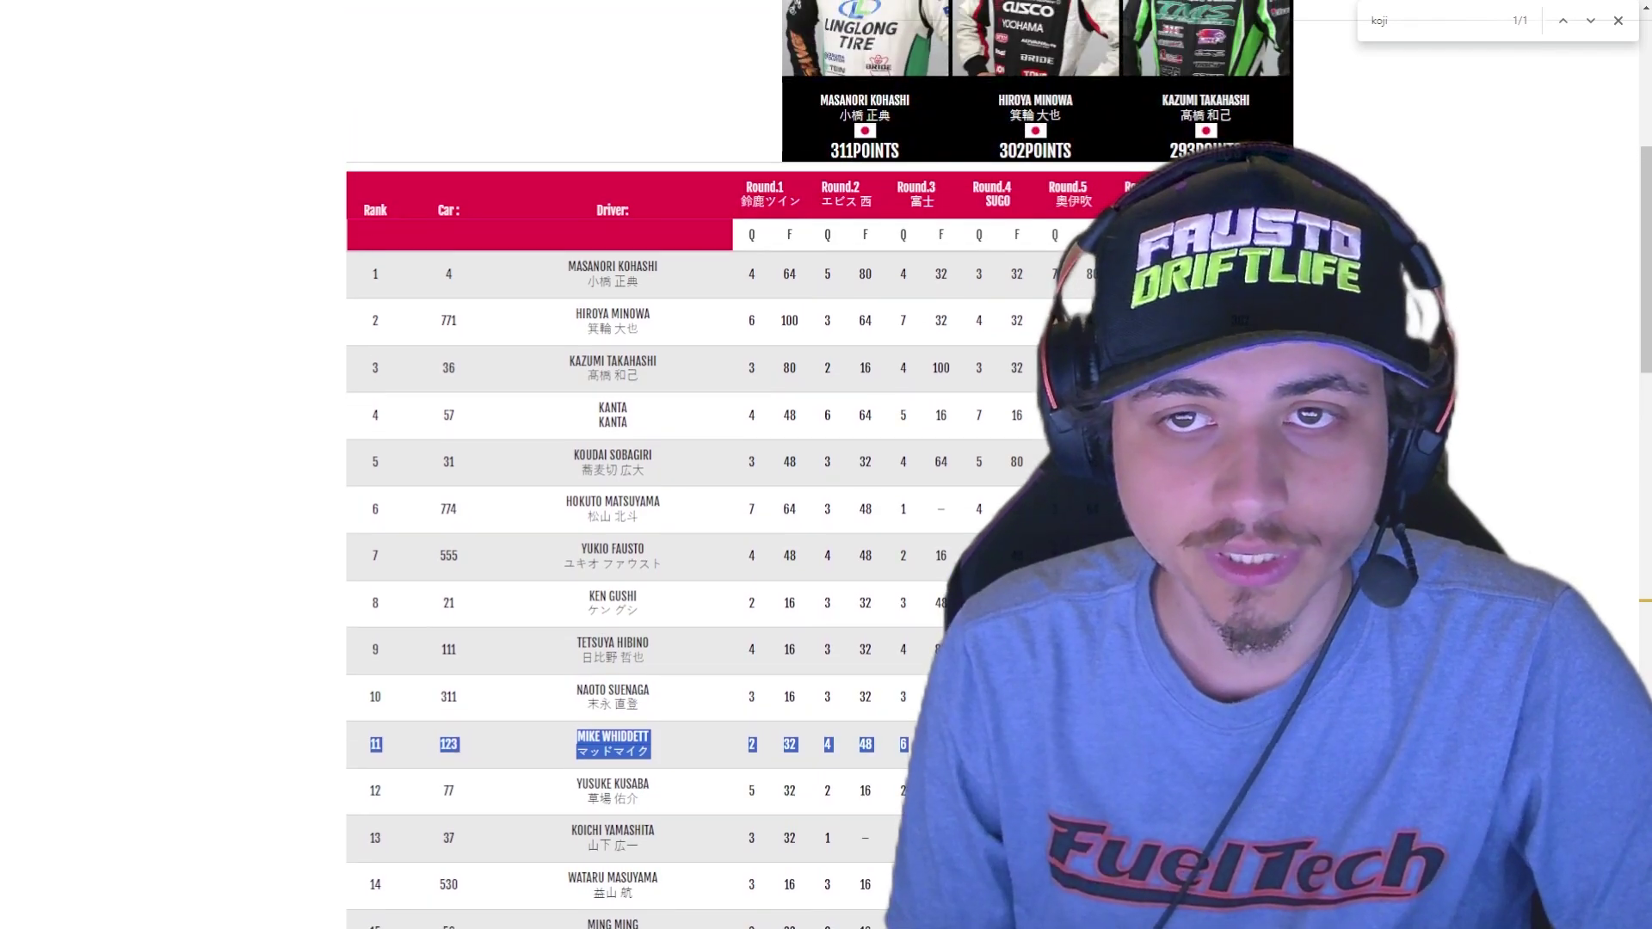
- Switch back to the points table in Google Sheets and show it in full screen
key(F11)
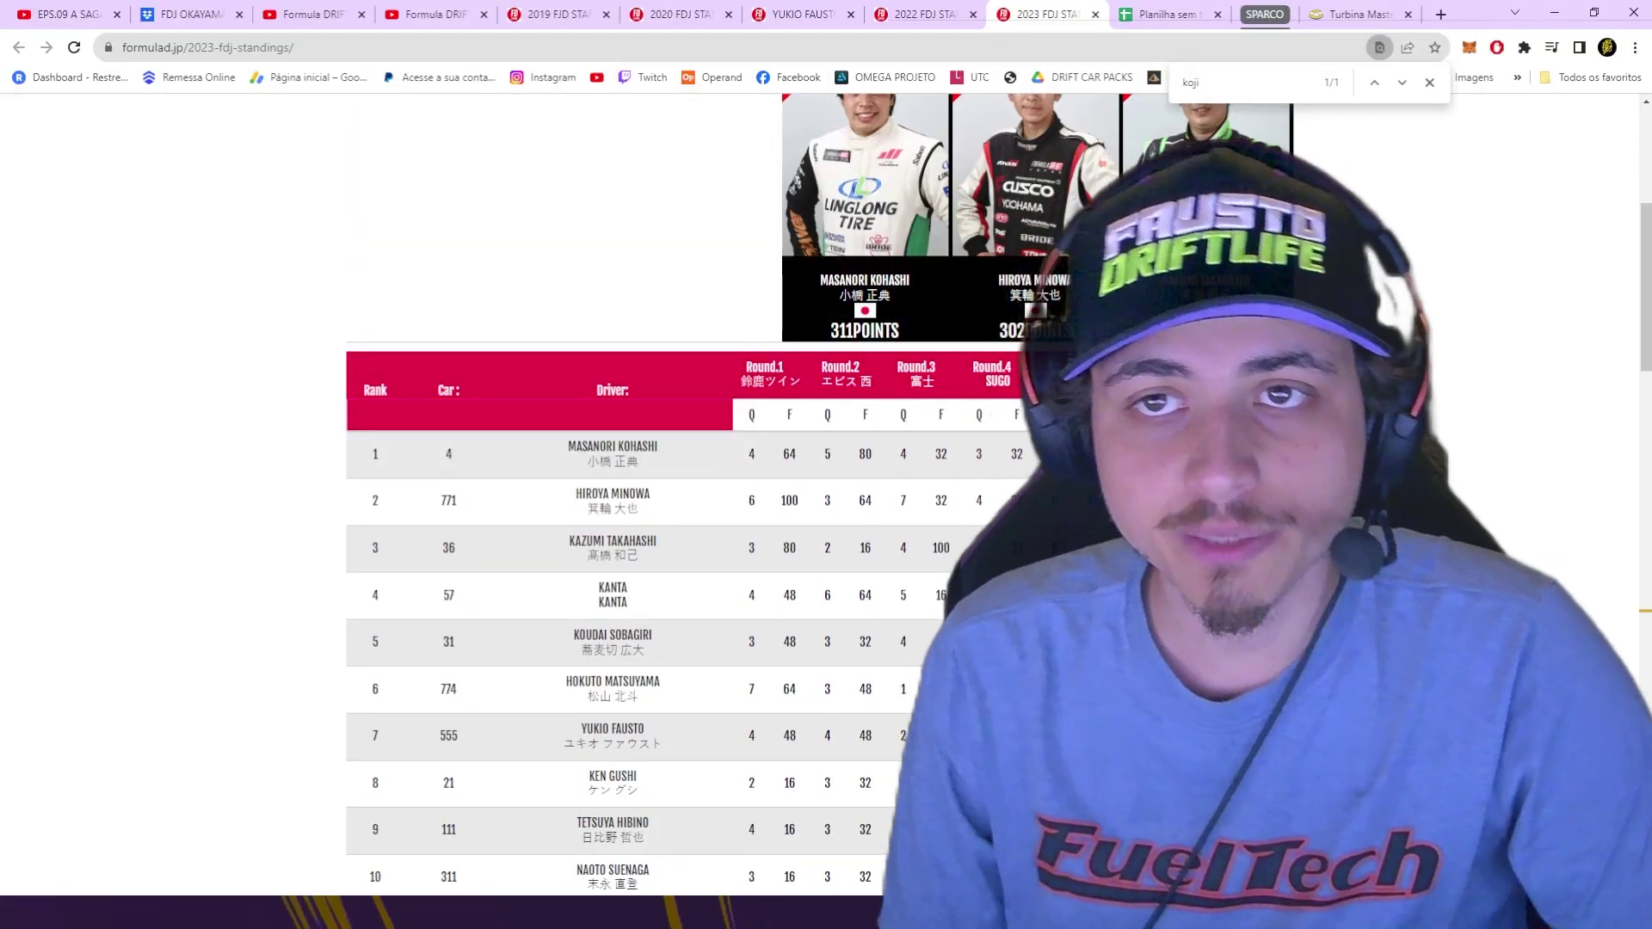
click(1166, 13)
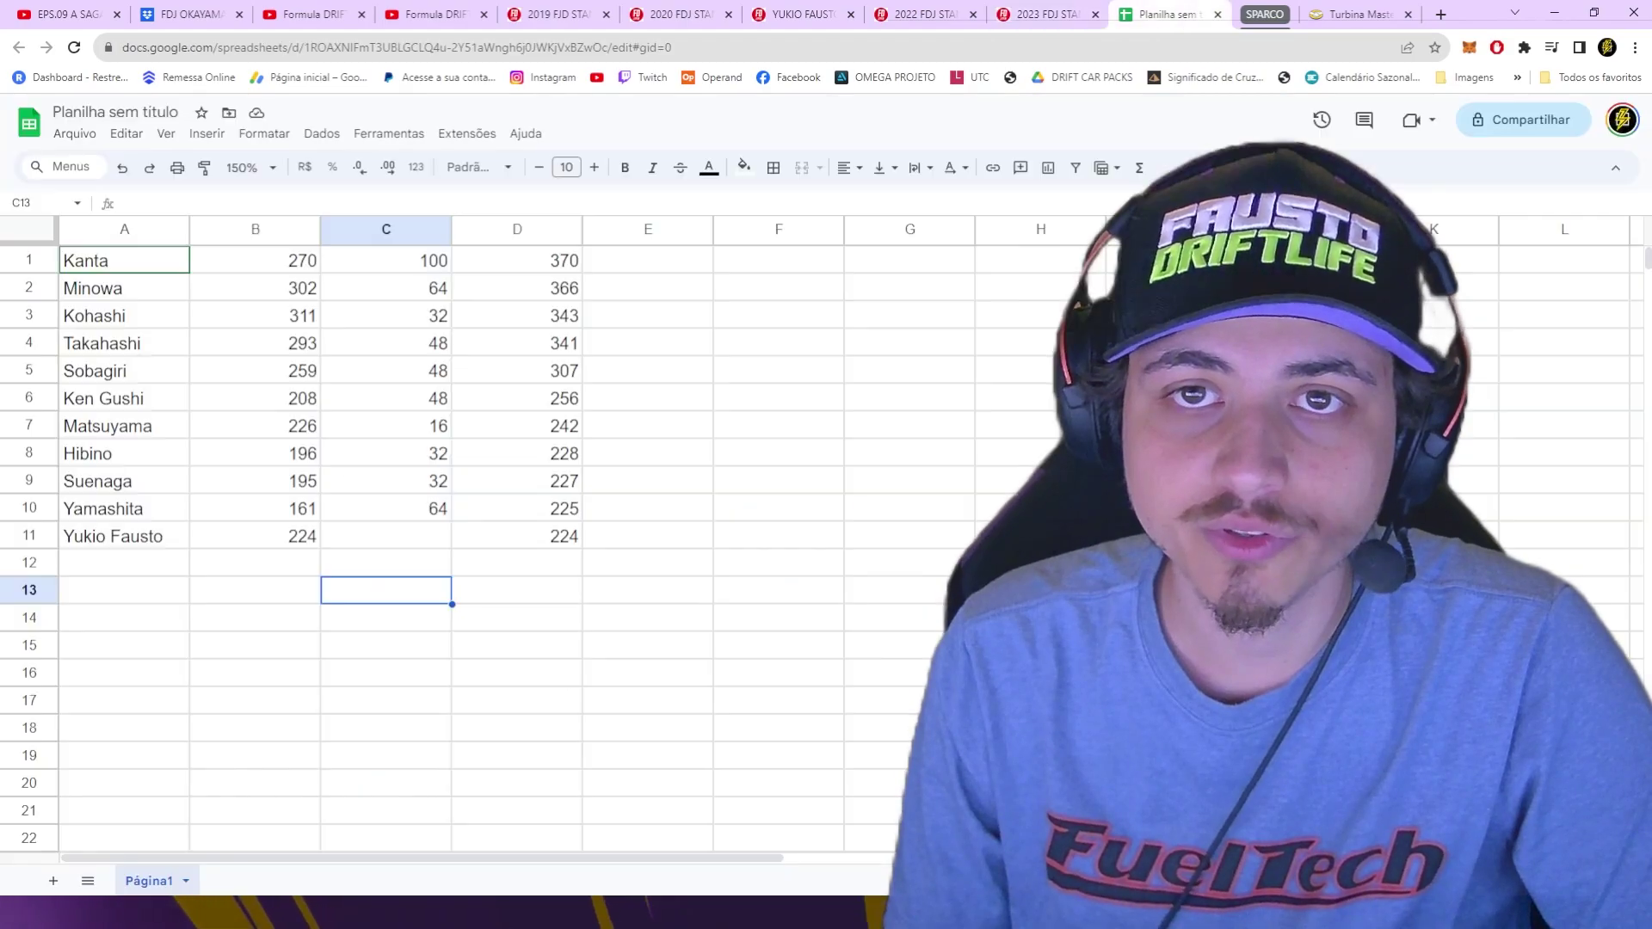
key(F11)
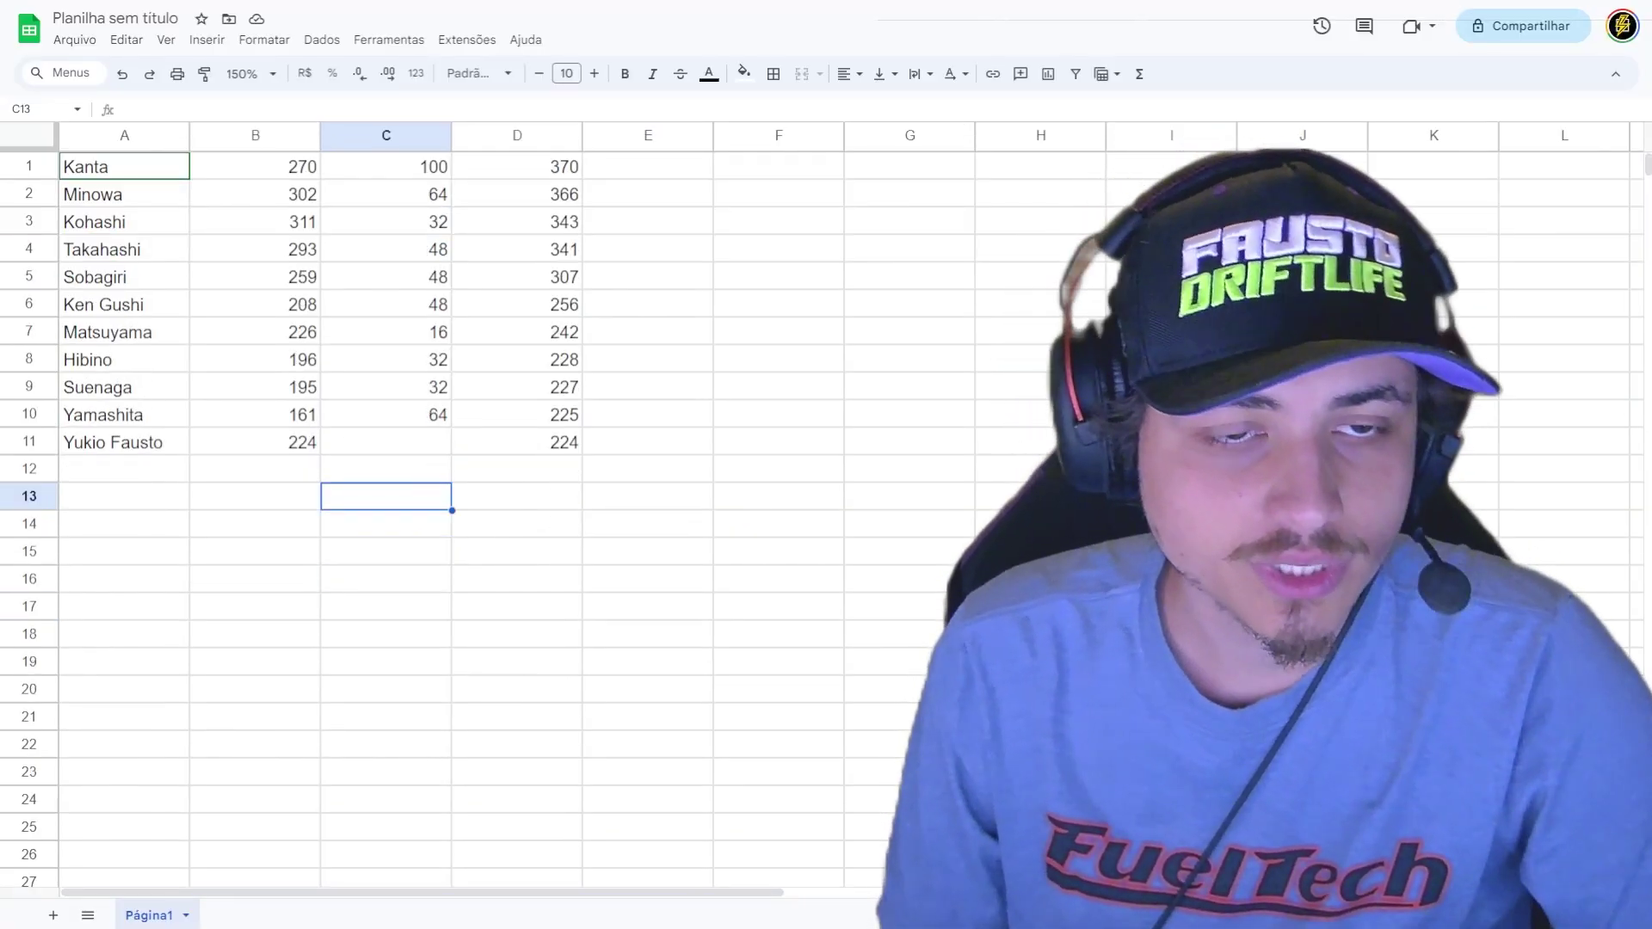